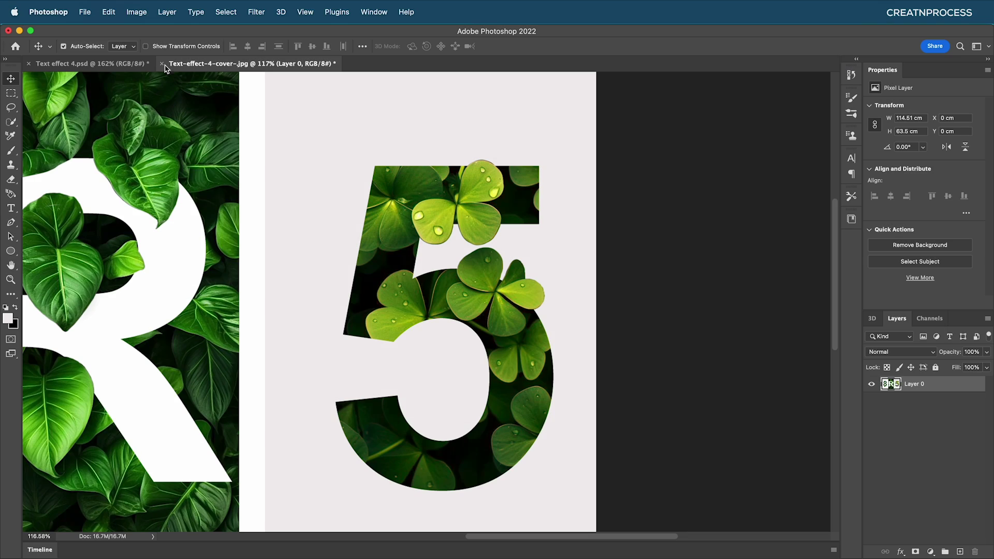
- Switch to the Text effect 4.psd document and examine its artboards, especially how the leaves overlap the R in Artboard 1
left_click(101, 64)
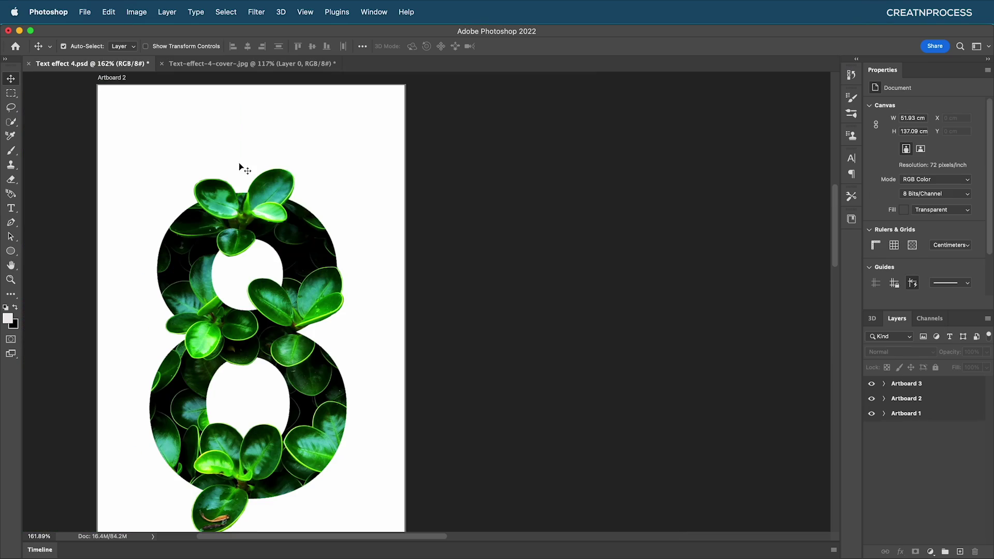
scroll(428, 342, "down", 5)
left_click_drag(475, 372, 438, 381)
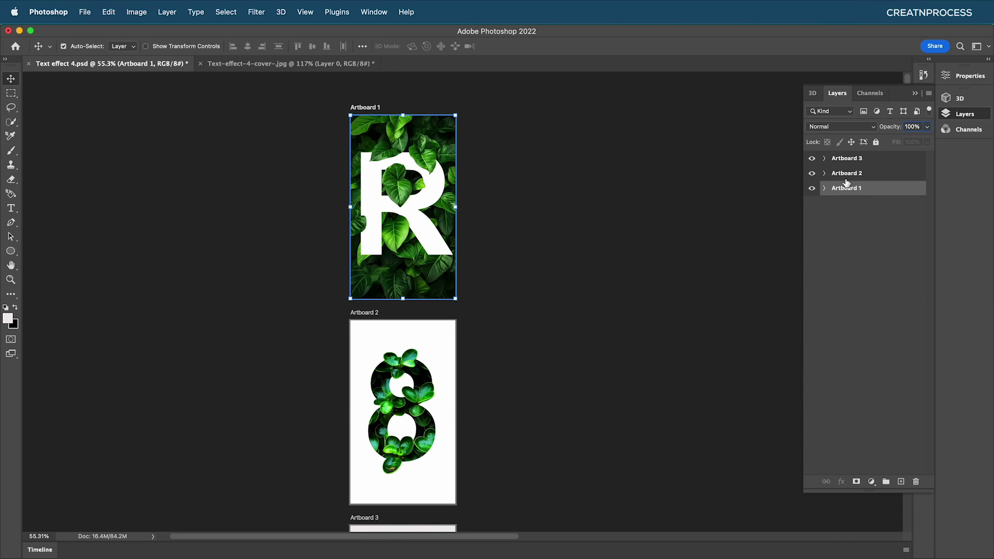
left_click(848, 175)
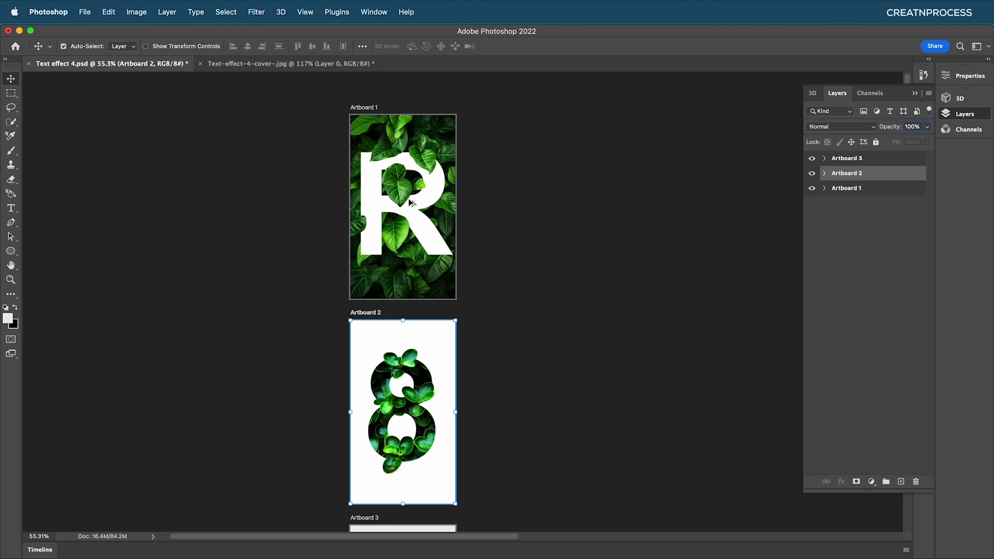
scroll(414, 202, "up", 2)
left_click_drag(411, 200, 359, 272)
scroll(366, 271, "up", 3)
scroll(398, 285, "down", 1)
scroll(359, 271, "down", 1)
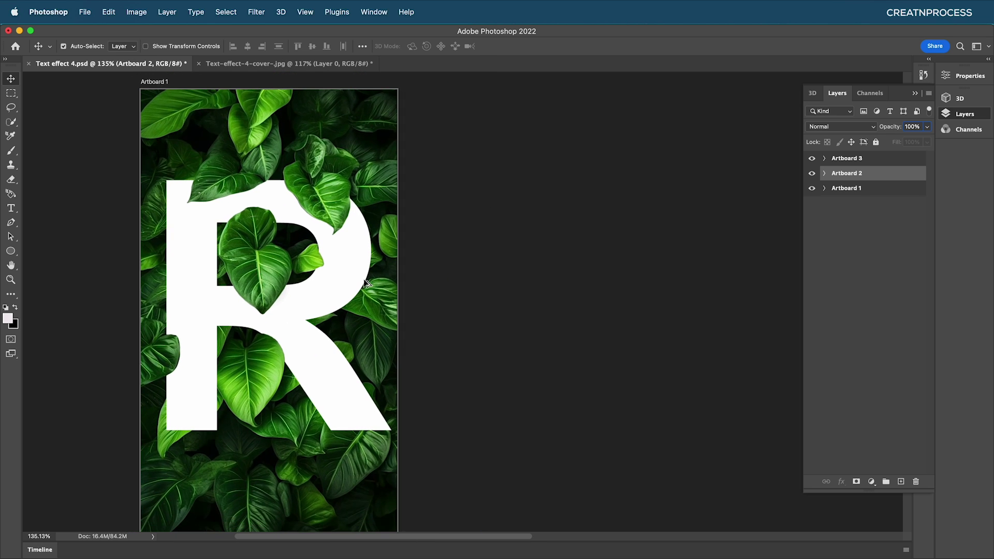
scroll(293, 213, "down", 1)
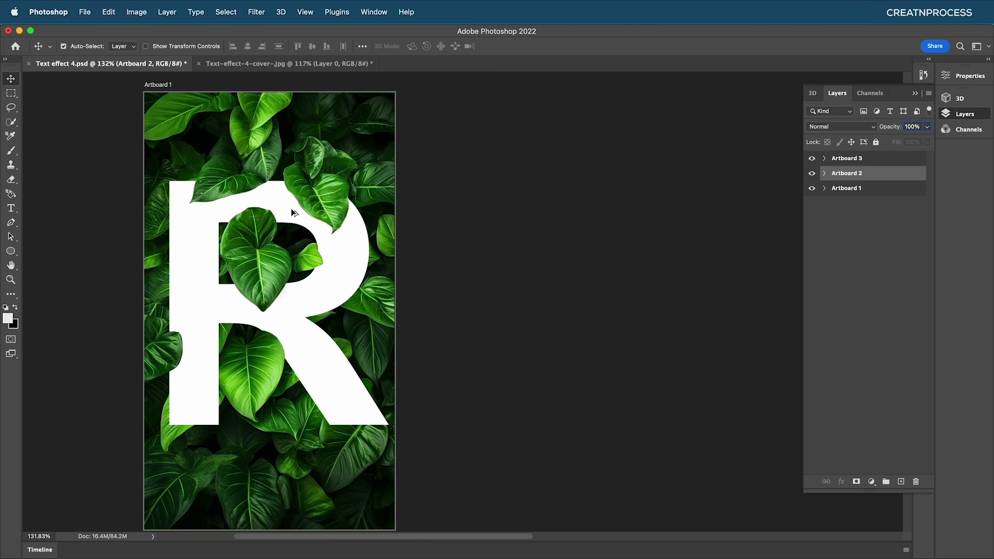
- Add a blank artboard beside Artboard 1 and move it below Artboard 1 in the layer stack
left_click(162, 86)
left_click(421, 312)
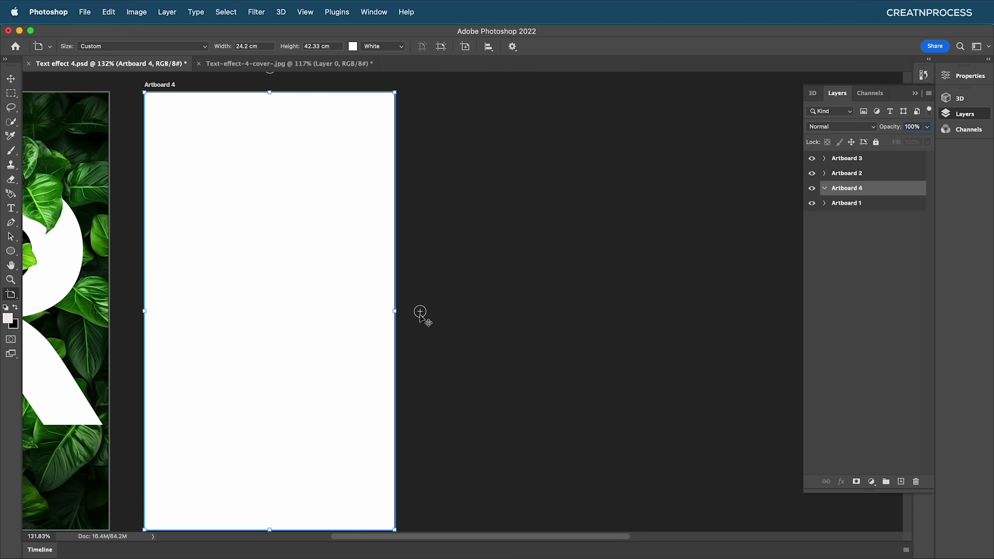
left_click_drag(852, 196, 855, 214)
scroll(446, 256, "left", 5)
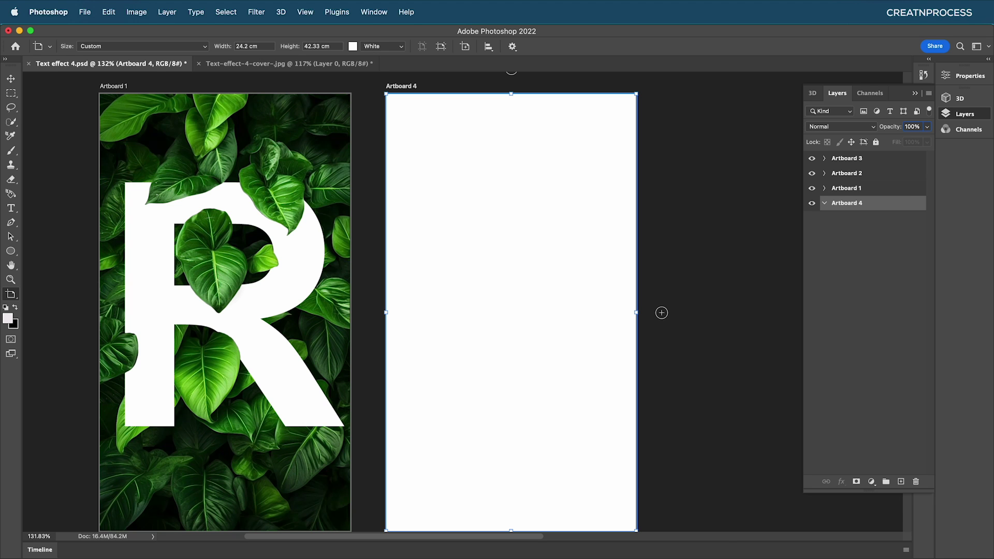
- Place the leaf image 775090b3e4a85f4fa31824865f3fe8fb.jpeg from the Mask Text Effect 4 folder in Finder onto Artboard 4
left_click(311, 558)
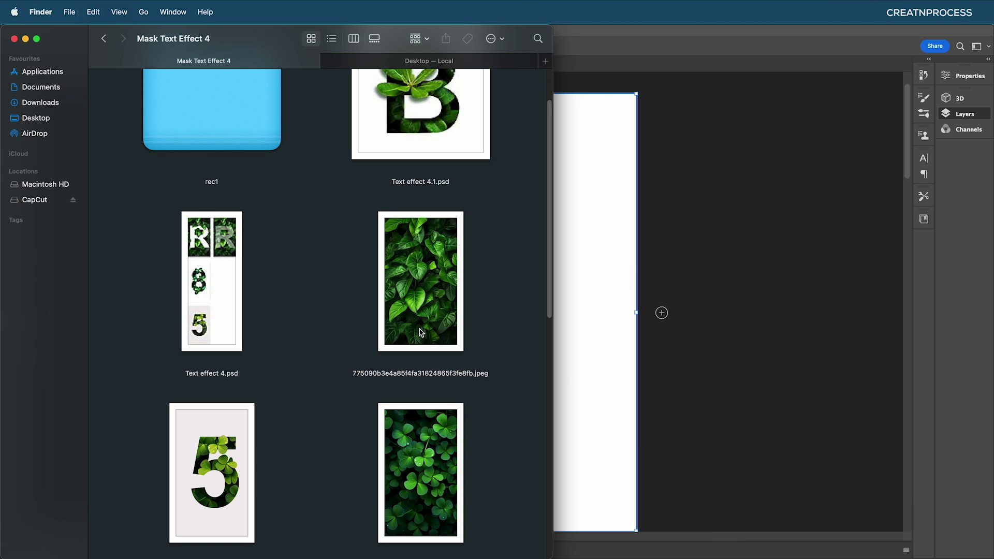
scroll(421, 332, "down", 2)
left_click_drag(419, 278, 589, 287)
key("Return")
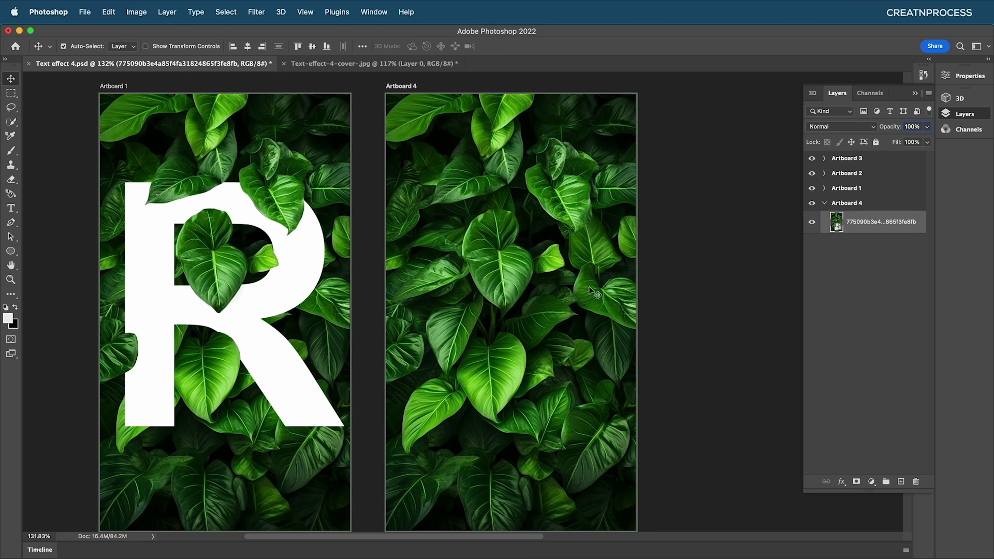
- Add the letter R as a text layer over the leaf image on Artboard 4
key("t")
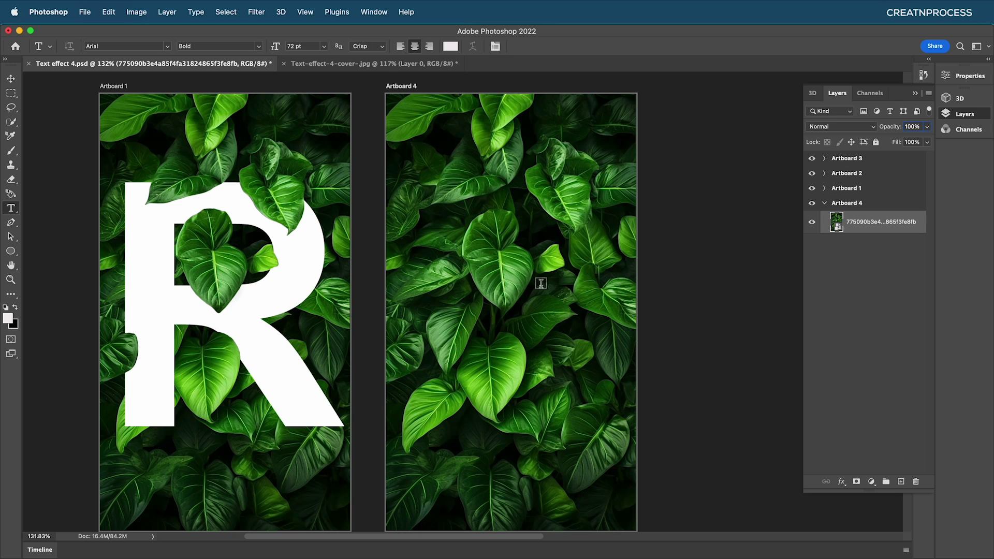
left_click(493, 285)
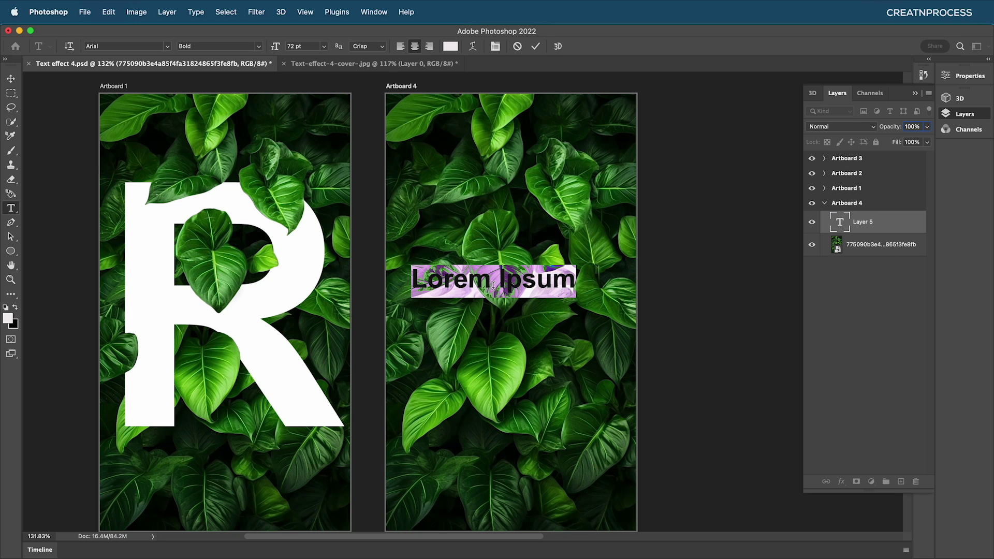
type("R")
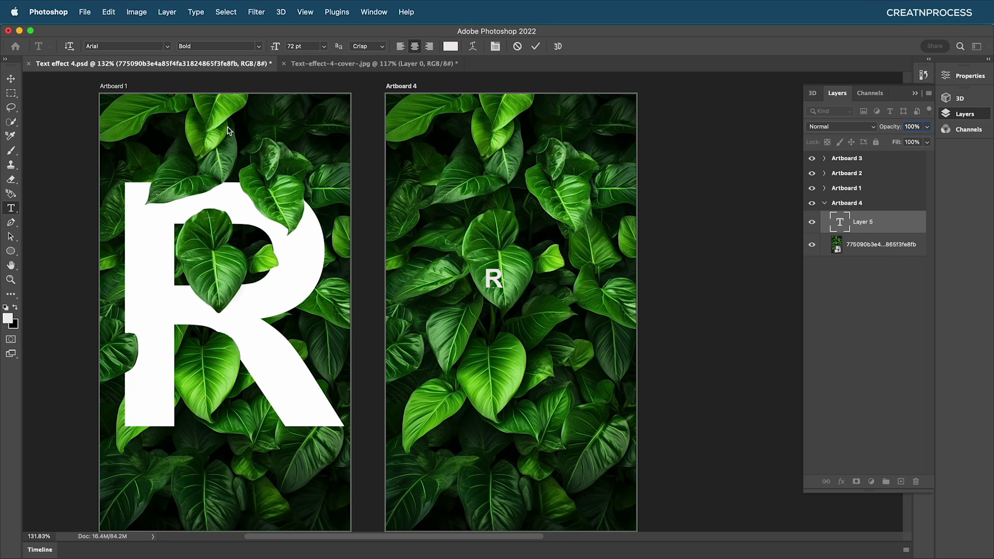
left_click(13, 80)
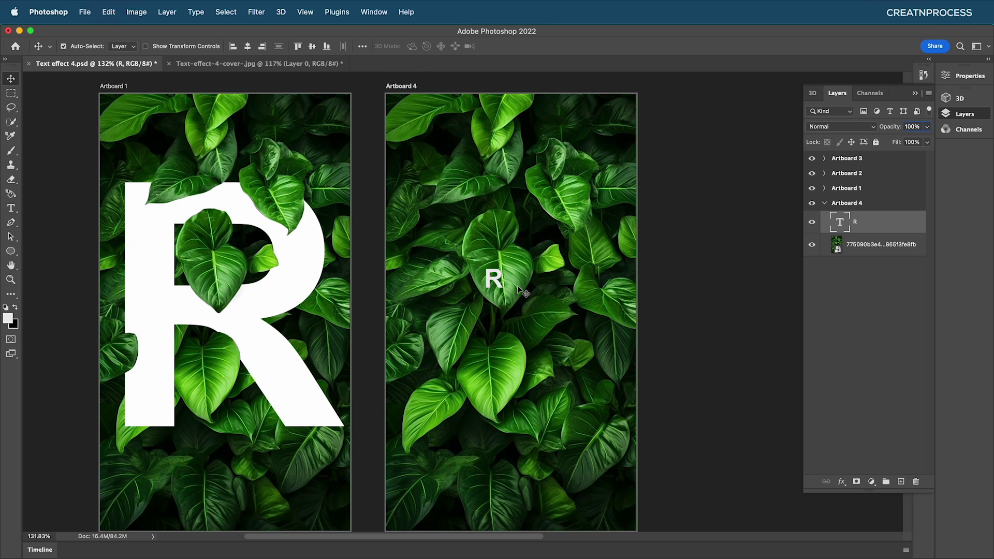
- Enlarge the R with Free Transform until it spans most of the artboard's width, and position it centrally over the leaves
key("super+t")
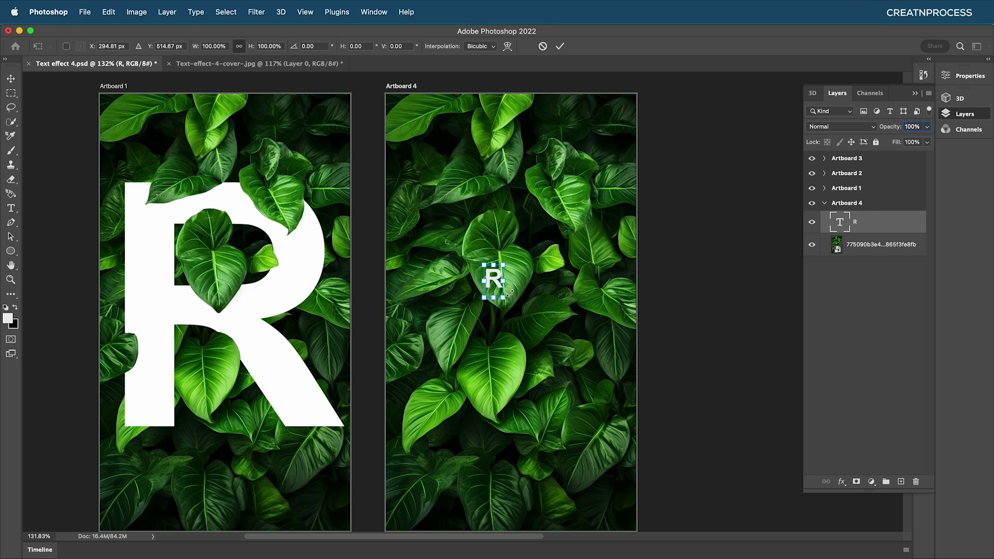
left_click_drag(507, 303, 619, 495)
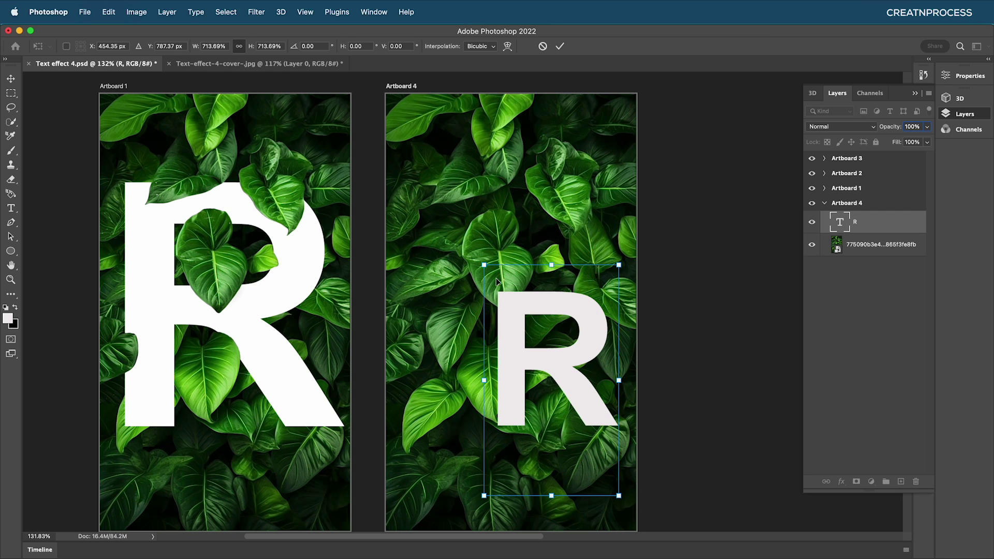
left_click_drag(485, 265, 412, 141)
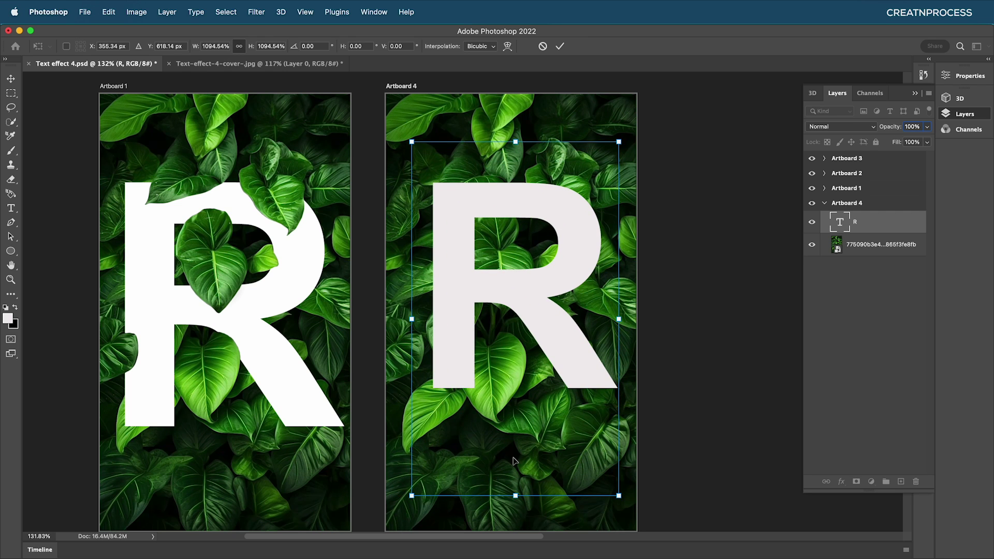
left_click_drag(516, 496, 516, 506)
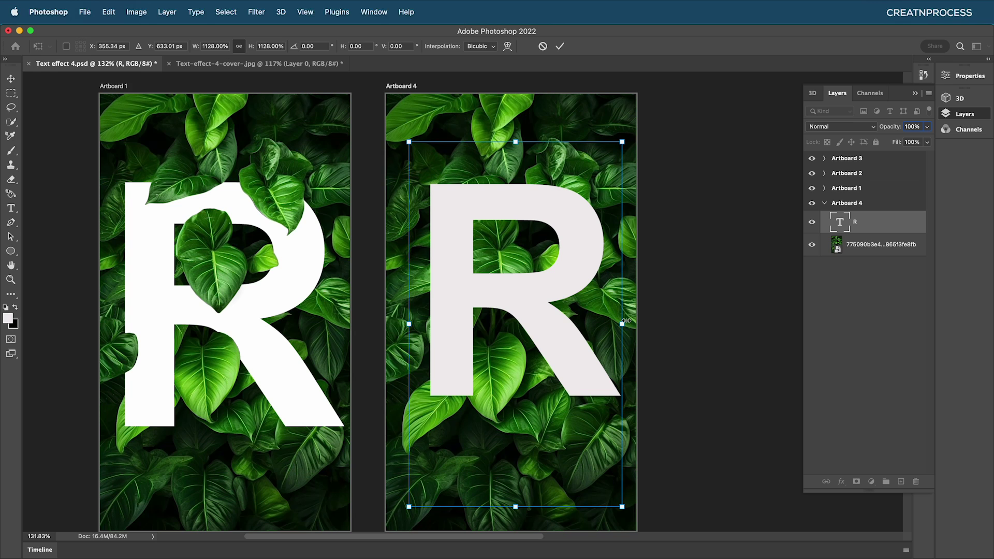
left_click_drag(631, 326, 659, 329)
left_click_drag(593, 344, 573, 362)
key("Return")
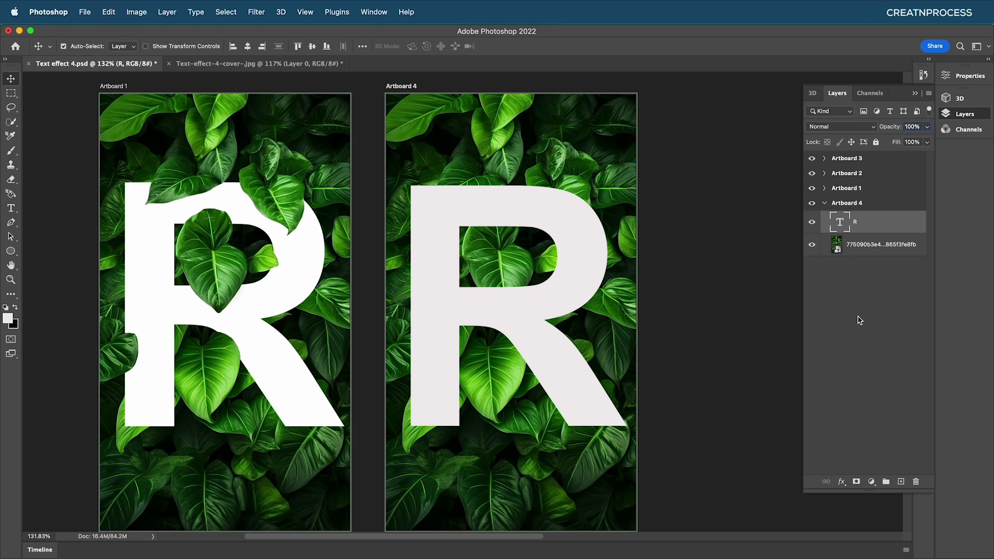
- Add a layer mask to the R text layer and activate the Brush tool for painting on it
left_click(856, 482)
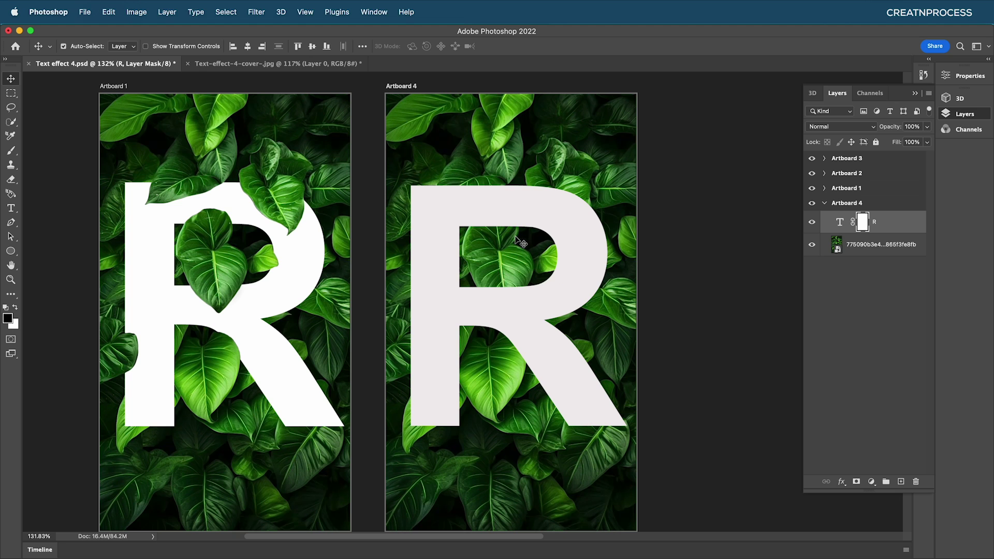
key("b")
scroll(431, 197, "up", 3)
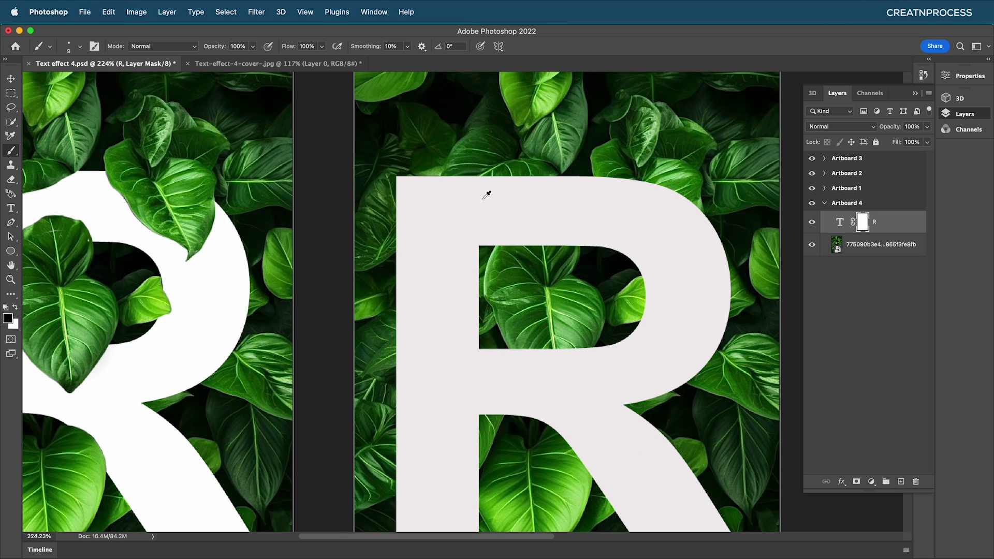
scroll(194, 310, "down", 2)
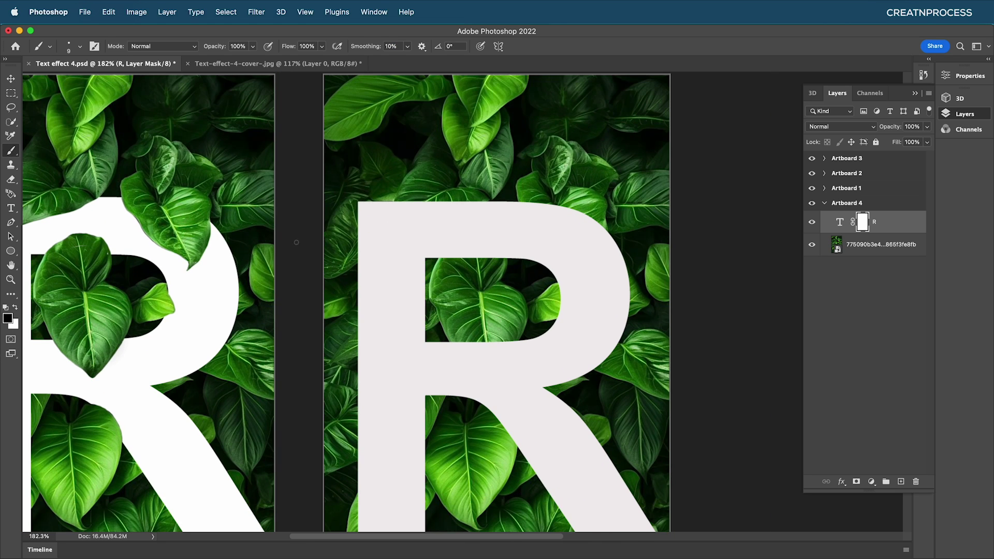
- Try a freehand black brush stroke across the R on its layer mask, and undo it
mouse_move(430, 217)
left_mouse_down()
mouse_move(539, 236)
mouse_move(466, 233)
mouse_move(514, 225)
mouse_move(535, 281)
mouse_move(428, 361)
mouse_move(513, 380)
mouse_move(552, 358)
mouse_move(607, 270)
mouse_move(615, 285)
mouse_move(410, 238)
mouse_move(345, 282)
mouse_move(384, 284)
mouse_move(382, 325)
mouse_move(415, 333)
left_mouse_up()
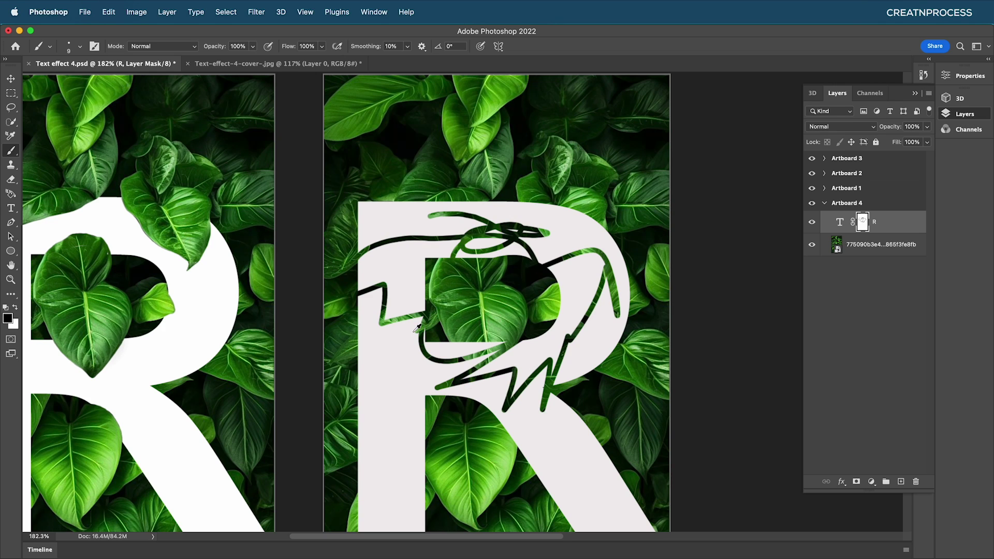
key("super+z")
left_click_drag(252, 261, 311, 242)
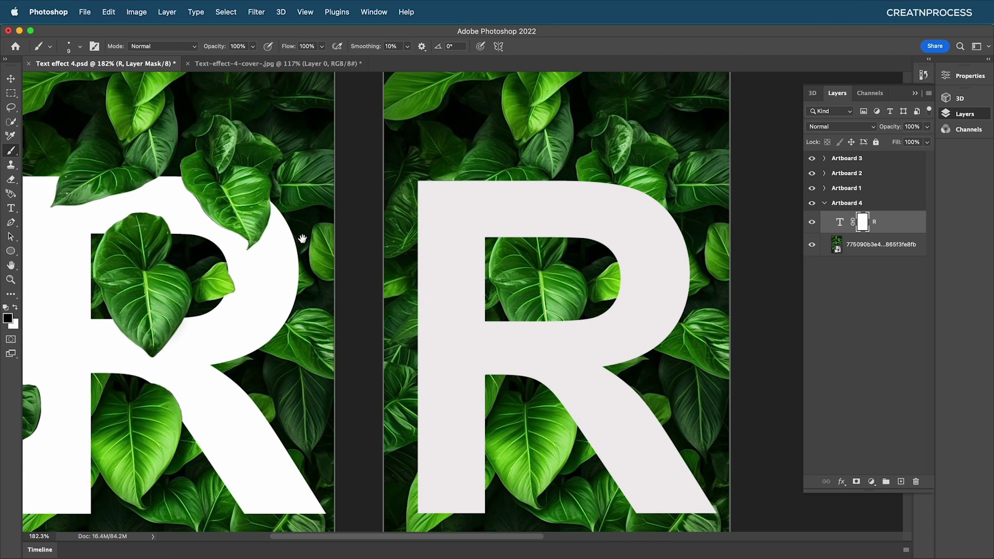
- Lower the R text layer's opacity to 46% so the leaves underneath can be traced
scroll(244, 188, "up", 1)
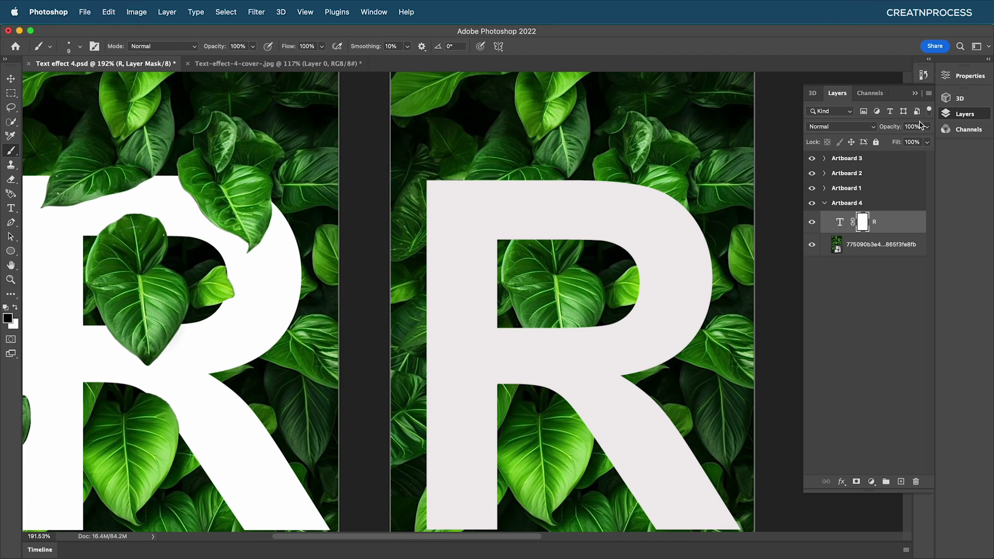
left_click(928, 140)
left_click_drag(929, 128, 902, 141)
left_click_drag(902, 142, 901, 142)
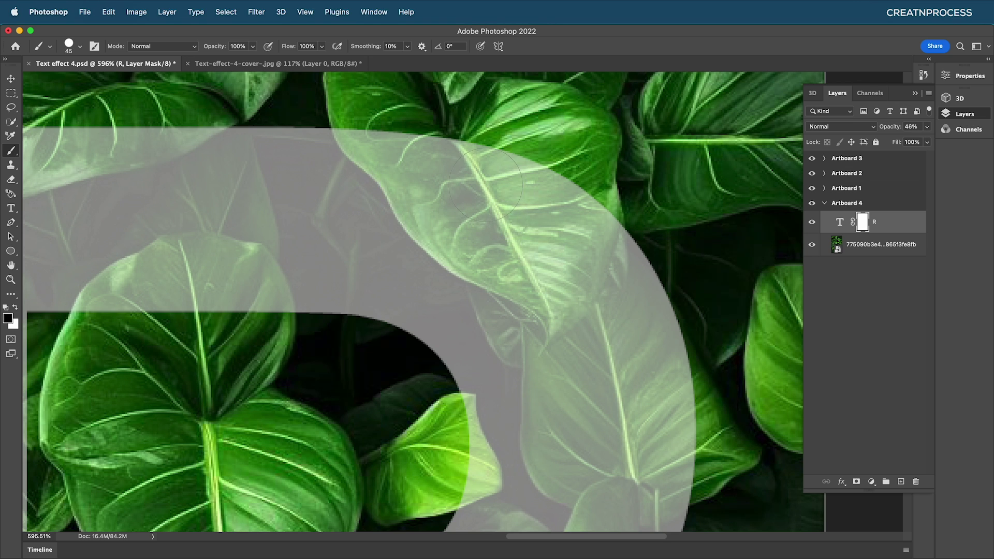
- Paint black on the R's mask over the middle of the leaf crossing its upper curve, and trace the leaf's upper left edge
mouse_move(469, 164)
left_mouse_down()
mouse_move(510, 210)
mouse_move(551, 207)
mouse_move(508, 244)
mouse_move(429, 155)
left_mouse_up()
key("[")
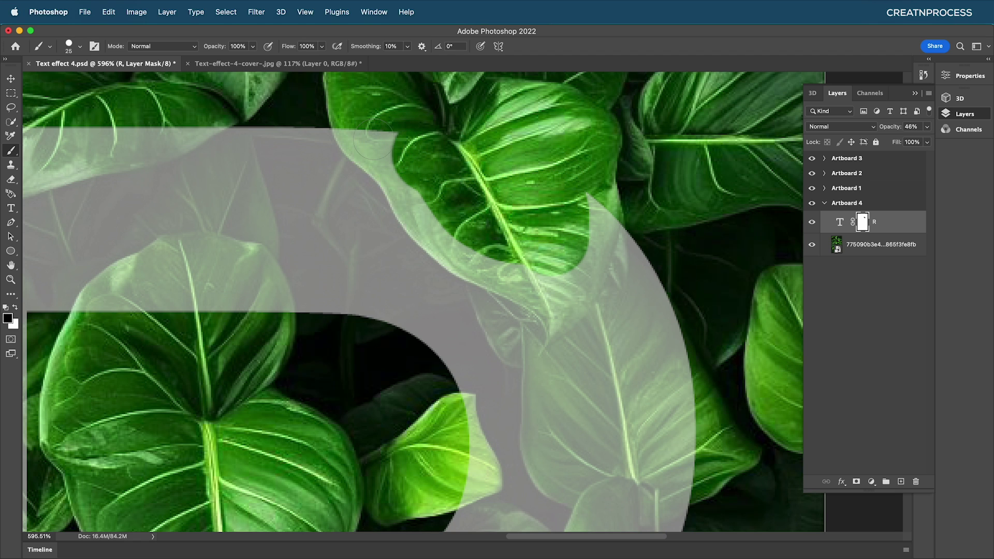
scroll(348, 130, "up", 1)
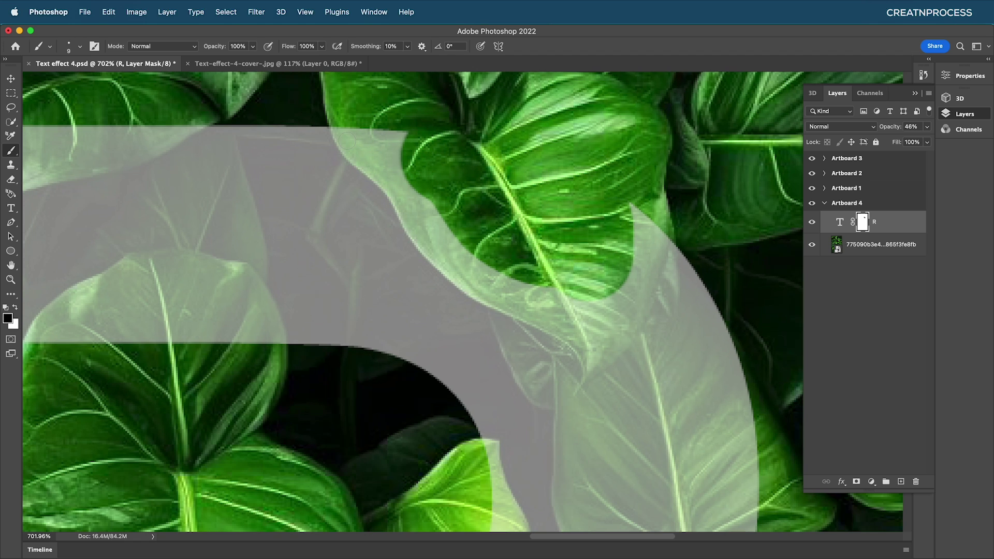
left_click_drag(340, 132, 373, 174)
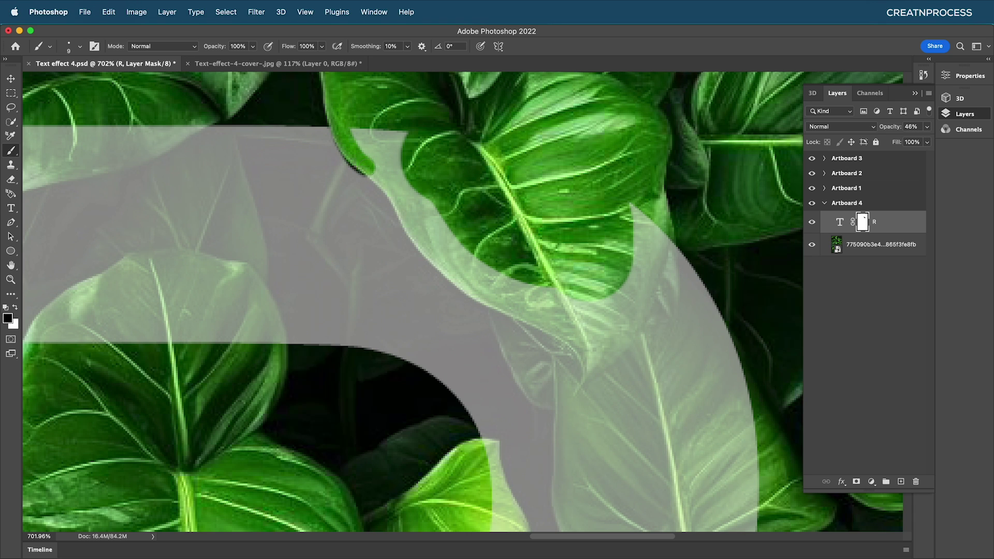
key("super+z")
left_click_drag(340, 126, 414, 224)
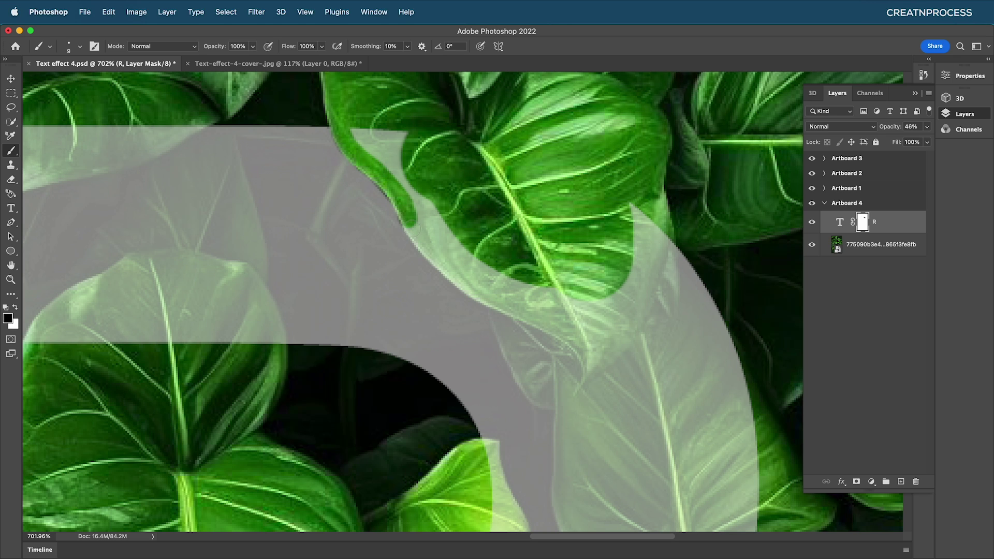
- Continue masking the R along the leaf's lower left edge down to its tip with the 9 px brush
scroll(422, 228, "up", 5)
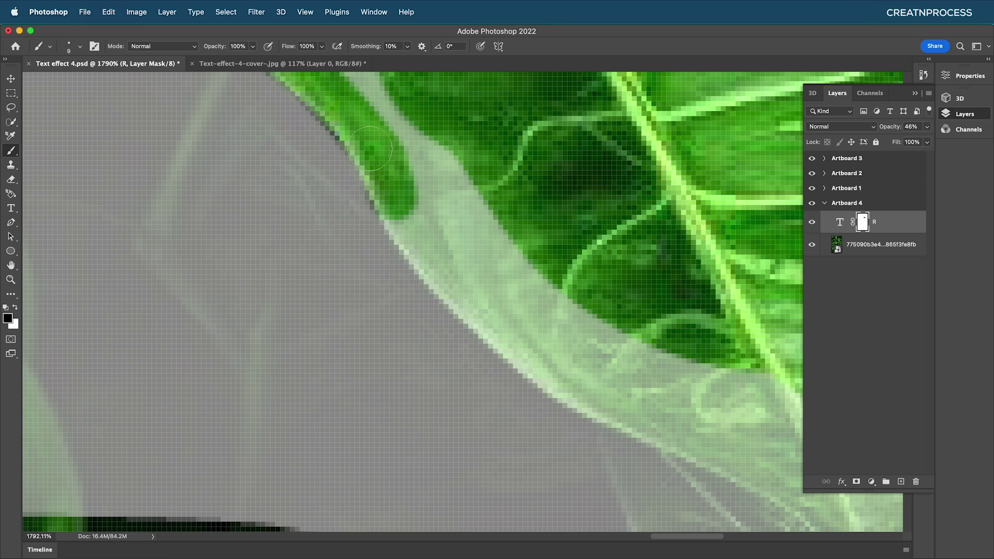
mouse_move(380, 159)
left_mouse_down()
mouse_move(369, 197)
mouse_move(410, 215)
mouse_move(424, 294)
mouse_move(455, 300)
mouse_move(564, 388)
mouse_move(625, 411)
mouse_move(469, 274)
mouse_move(472, 313)
mouse_move(579, 358)
mouse_move(643, 427)
mouse_move(504, 384)
mouse_move(495, 291)
left_mouse_up()
scroll(640, 404, "down", 4)
scroll(466, 280, "up", 3)
scroll(487, 313, "down", 5)
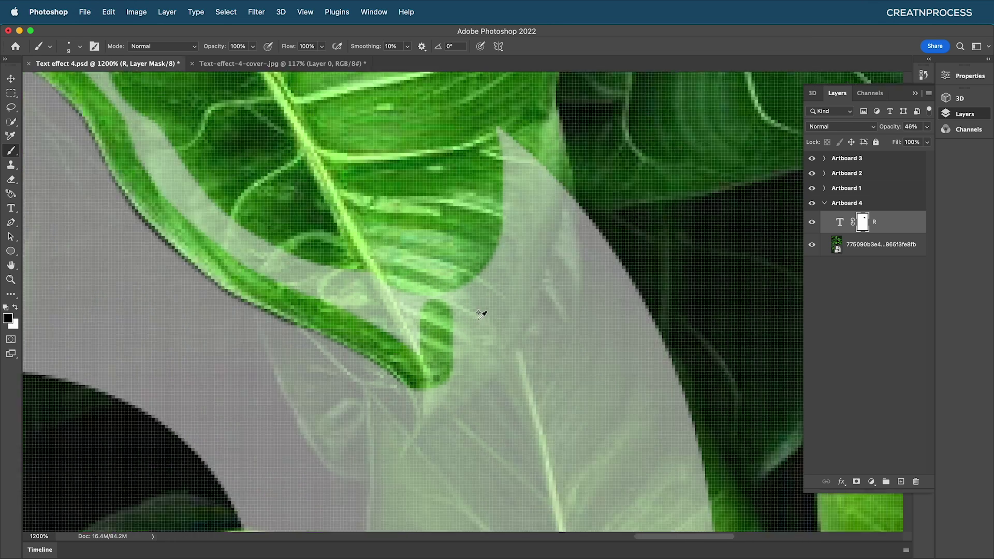
- Mask out the R around the leaf's tip and up along its right edge
scroll(487, 316, "up", 5)
scroll(453, 368, "up", 3)
mouse_move(445, 352)
left_mouse_down()
mouse_move(472, 363)
mouse_move(491, 377)
mouse_move(540, 339)
left_mouse_up()
scroll(530, 354, "down", 3)
mouse_move(561, 304)
left_mouse_down()
mouse_move(610, 204)
mouse_move(589, 209)
left_mouse_up()
scroll(599, 225, "up", 3)
left_click_drag(594, 243, 615, 154)
mouse_move(624, 153)
left_mouse_down()
mouse_move(530, 324)
mouse_move(542, 248)
mouse_move(529, 334)
mouse_move(494, 434)
mouse_move(473, 477)
left_mouse_up()
mouse_move(493, 318)
left_mouse_down()
mouse_move(473, 313)
mouse_move(451, 239)
mouse_move(432, 234)
mouse_move(483, 248)
mouse_move(461, 347)
left_mouse_up()
mouse_move(402, 387)
left_mouse_down()
mouse_move(479, 254)
mouse_move(409, 402)
mouse_move(432, 414)
mouse_move(481, 297)
left_mouse_up()
- Paint out the strip of the R remaining inside the leaf's left half, using a 35 px brush
scroll(439, 305, "down", 2)
scroll(442, 300, "down", 3)
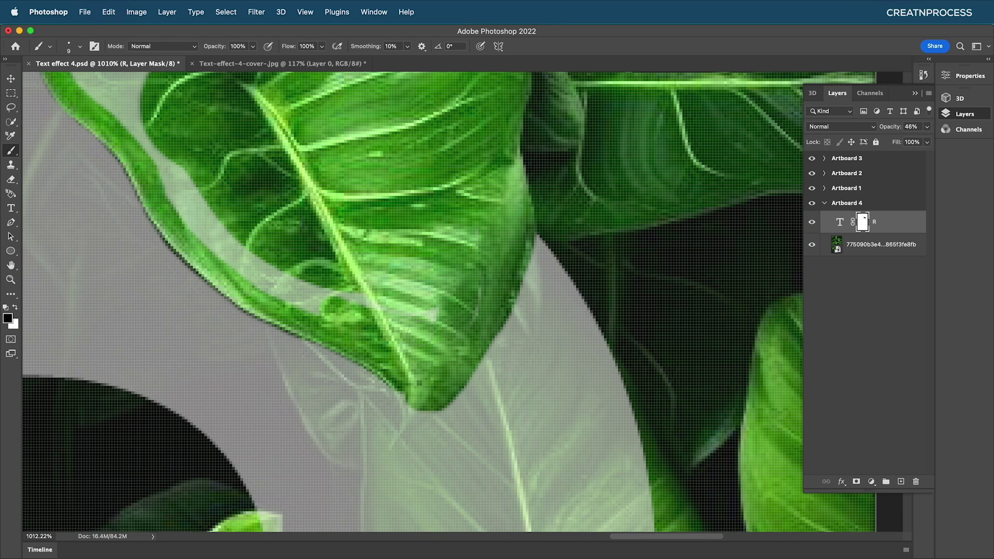
mouse_move(430, 311)
left_mouse_down()
mouse_move(336, 290)
mouse_move(279, 243)
mouse_move(261, 204)
left_mouse_up()
scroll(298, 308, "down", 1)
left_click_drag(163, 175, 289, 323)
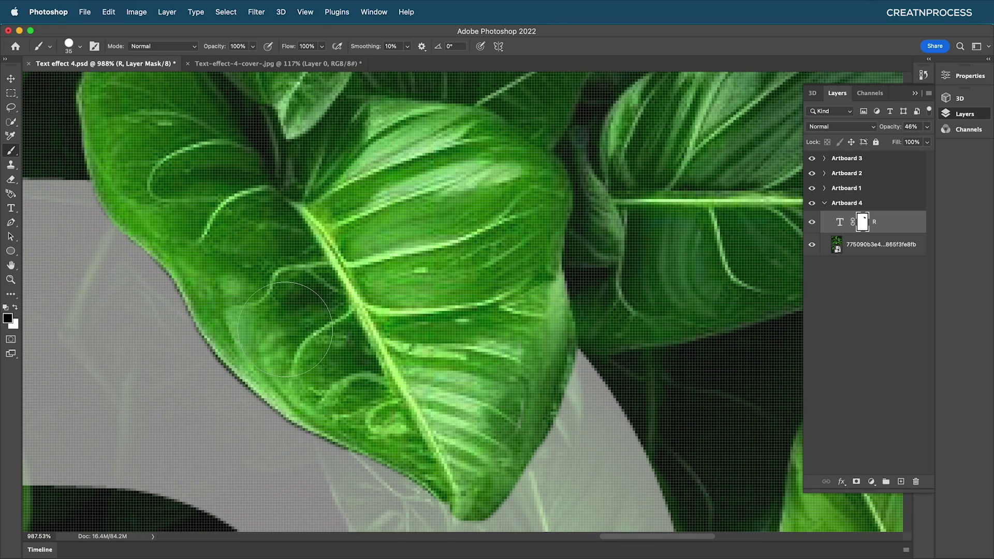
- Mask out the R around the thin pointed tip of the leaf crossing its upper curve, using a 2–3 px brush
left_click_drag(464, 384, 466, 291)
scroll(483, 410, "up", 6)
left_click_drag(480, 420, 497, 322)
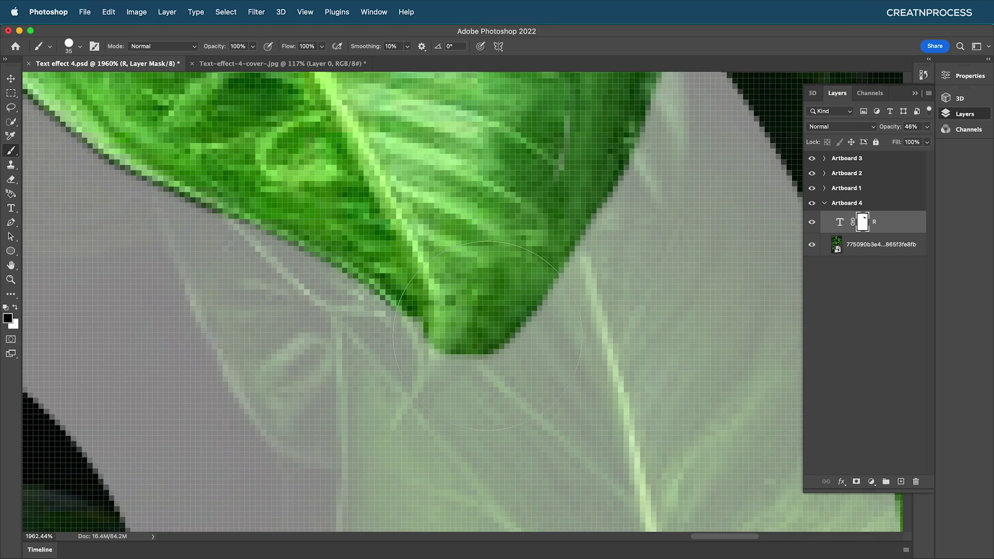
scroll(482, 344, "up", 6)
left_click_drag(472, 372, 494, 328)
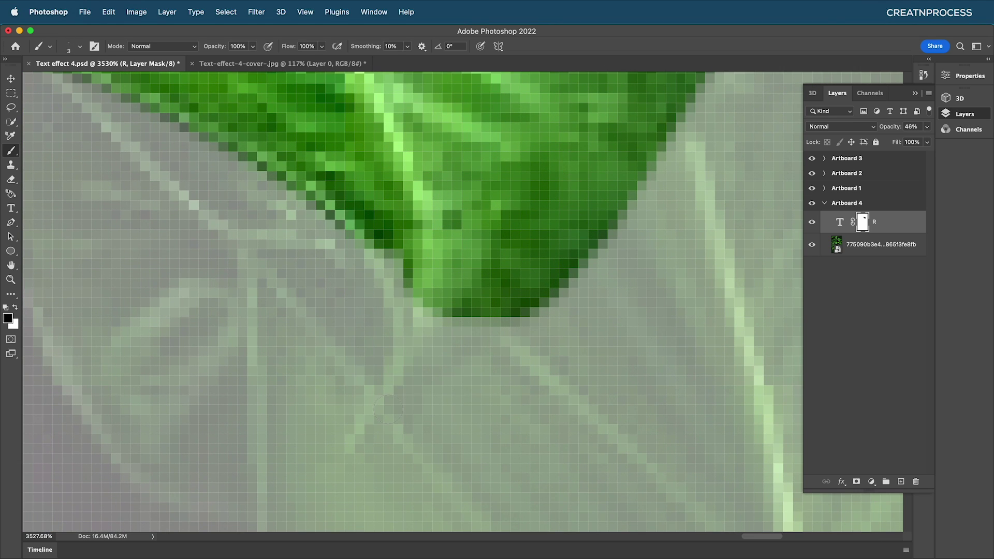
mouse_move(405, 377)
left_mouse_down()
mouse_move(495, 302)
mouse_move(459, 346)
mouse_move(523, 313)
mouse_move(363, 438)
mouse_move(391, 407)
mouse_move(399, 304)
mouse_move(398, 270)
mouse_move(353, 217)
mouse_move(398, 270)
mouse_move(423, 360)
mouse_move(450, 341)
mouse_move(420, 356)
left_mouse_up()
left_click_drag(501, 303, 485, 250)
- Lower the R layer's opacity to 23% and paint out the R over the middle of the leaf crossing its top edge
scroll(332, 224, "up", 4)
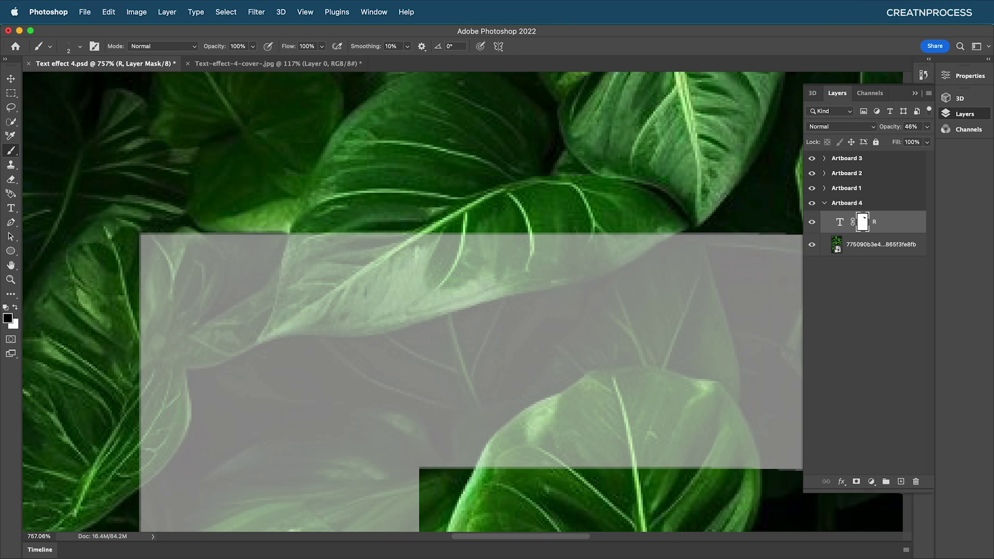
mouse_move(458, 223)
left_mouse_down()
mouse_move(419, 260)
mouse_move(445, 266)
left_mouse_up()
left_click(926, 127)
left_click_drag(891, 143, 888, 142)
mouse_move(440, 259)
left_mouse_down()
mouse_move(602, 243)
mouse_move(644, 227)
mouse_move(547, 272)
mouse_move(331, 304)
mouse_move(347, 240)
mouse_move(357, 247)
mouse_move(341, 278)
mouse_move(520, 240)
left_mouse_up()
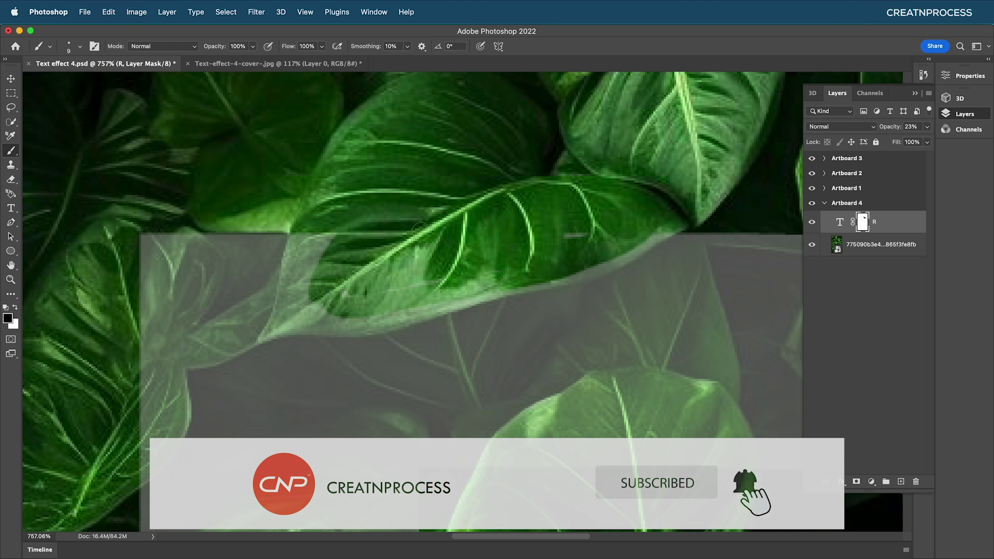
- Mask out the R along that leaf's left edge down towards its tip with the 9 px brush
scroll(342, 251, "up", 10)
left_click_drag(179, 187, 176, 202)
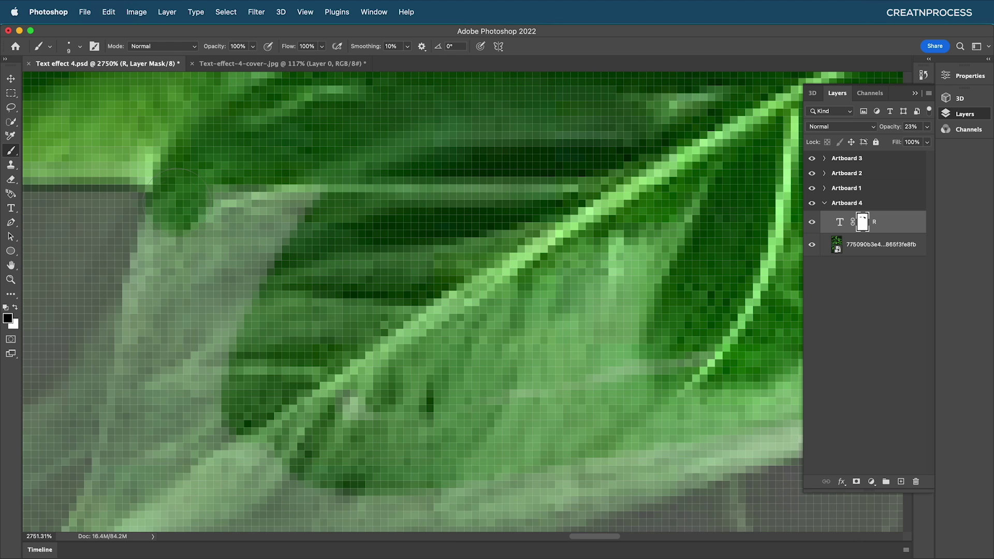
left_click_drag(168, 271, 147, 373)
mouse_move(190, 399)
left_mouse_down()
mouse_move(440, 231)
mouse_move(385, 278)
mouse_move(366, 312)
mouse_move(489, 223)
mouse_move(460, 186)
left_mouse_up()
left_click_drag(474, 232, 392, 377)
mouse_move(400, 307)
left_mouse_down()
mouse_move(460, 206)
mouse_move(406, 220)
mouse_move(402, 297)
left_mouse_up()
mouse_move(407, 314)
left_mouse_down()
mouse_move(399, 242)
mouse_move(347, 152)
left_mouse_up()
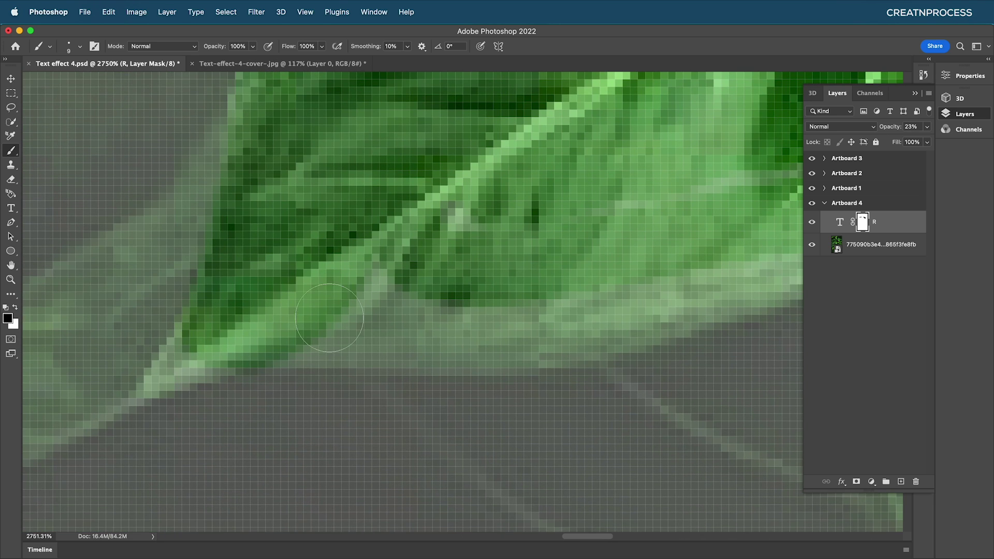
- Continue masking the R along the leaf's lower edge up to its far end with the 9 px brush
mouse_move(305, 338)
left_mouse_down()
mouse_move(530, 345)
mouse_move(619, 332)
mouse_move(701, 302)
mouse_move(699, 312)
mouse_move(310, 408)
left_mouse_up()
left_click(352, 376)
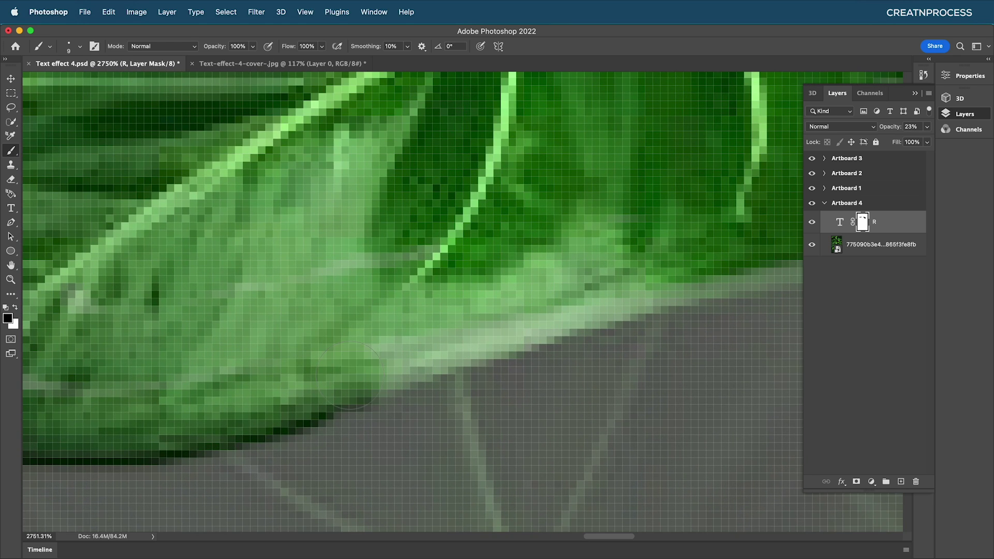
left_click(520, 316, "shift")
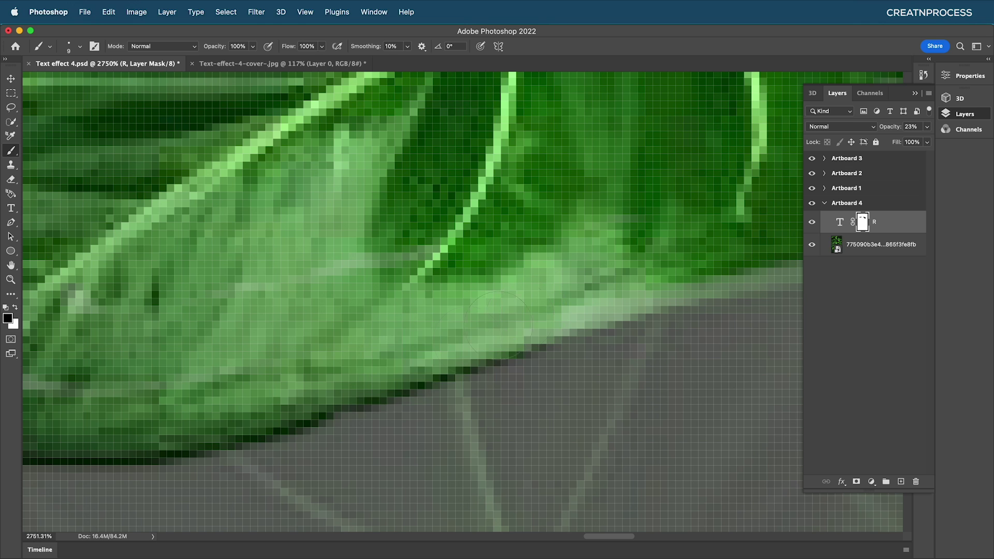
left_click_drag(512, 314, 294, 332)
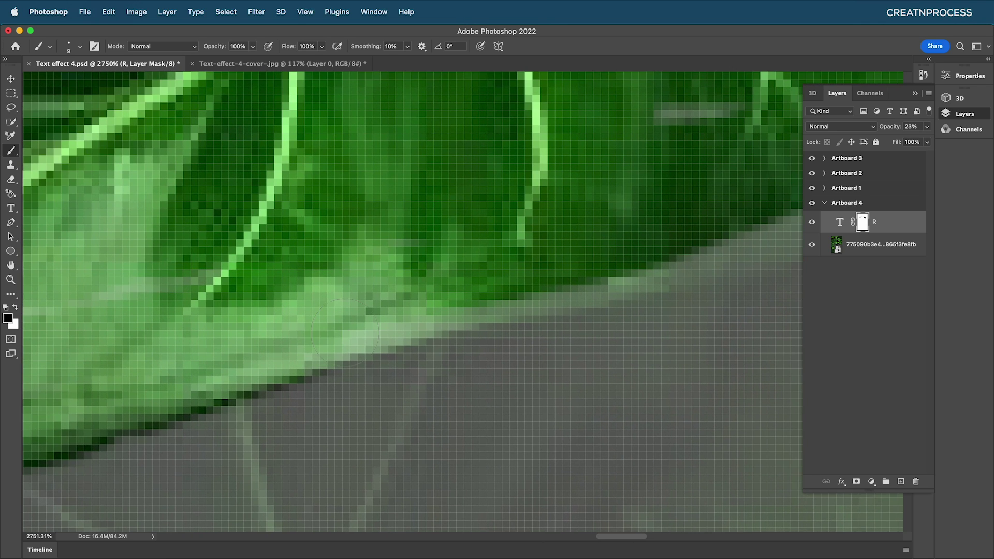
mouse_move(456, 299)
left_mouse_down()
mouse_move(609, 262)
mouse_move(391, 366)
left_mouse_up()
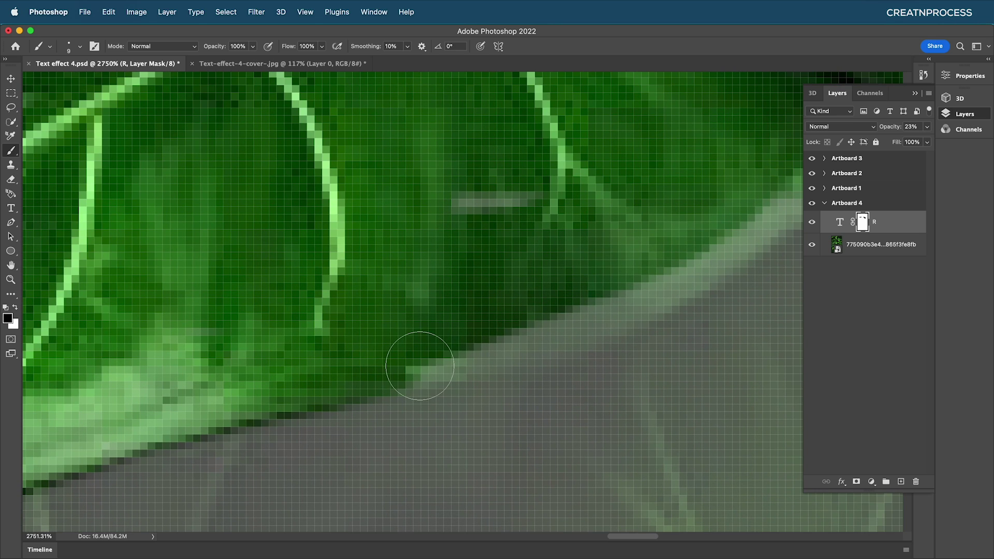
left_click_drag(487, 337, 635, 294)
mouse_move(422, 354)
left_mouse_down()
mouse_move(533, 328)
mouse_move(381, 355)
mouse_move(613, 309)
mouse_move(437, 378)
mouse_move(569, 294)
left_mouse_up()
- Refine the mask around the leaf's lower left tip, reducing the brush from 8 px to 2 px
left_click(576, 278, "alt")
scroll(576, 278, "down", 10)
scroll(337, 350, "up", 9)
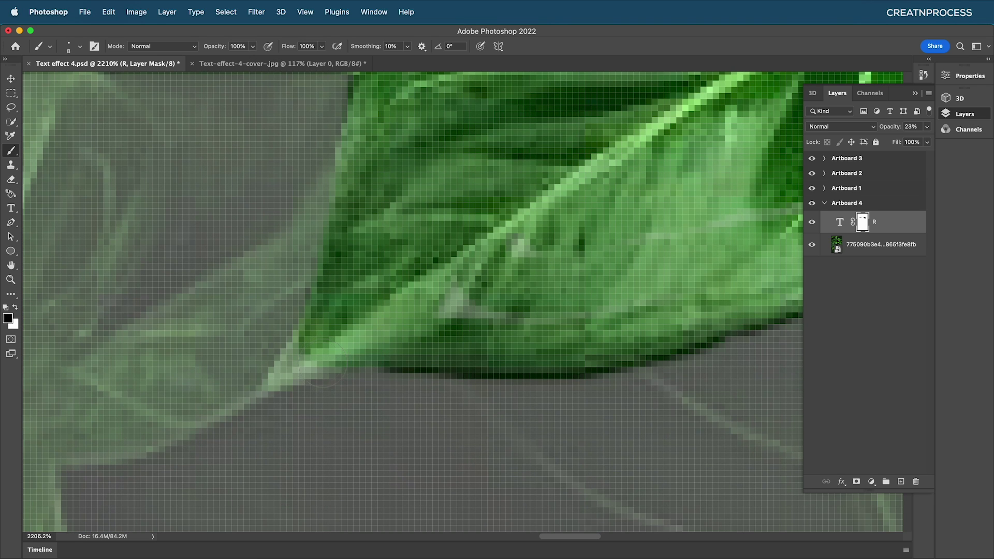
scroll(342, 360, "up", 2)
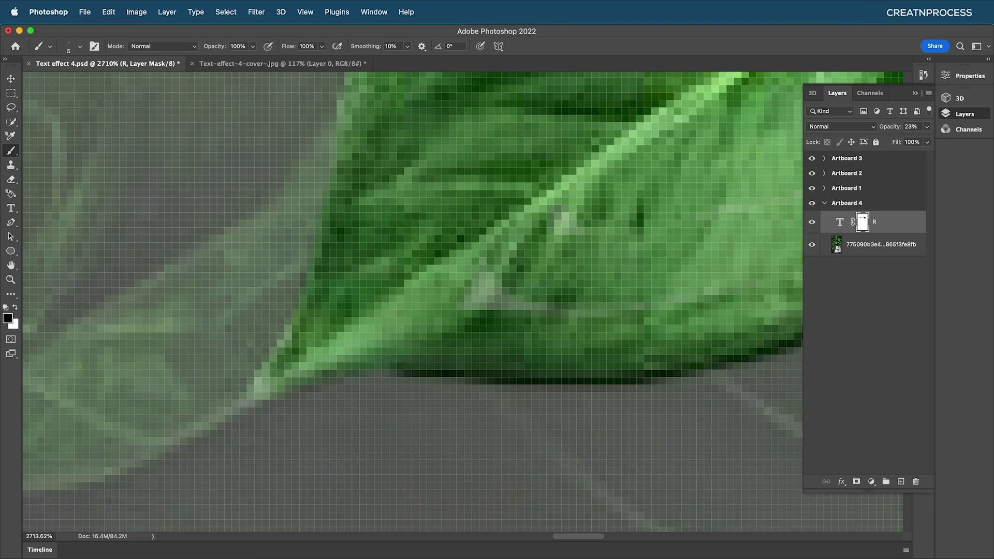
left_click_drag(383, 358, 311, 362)
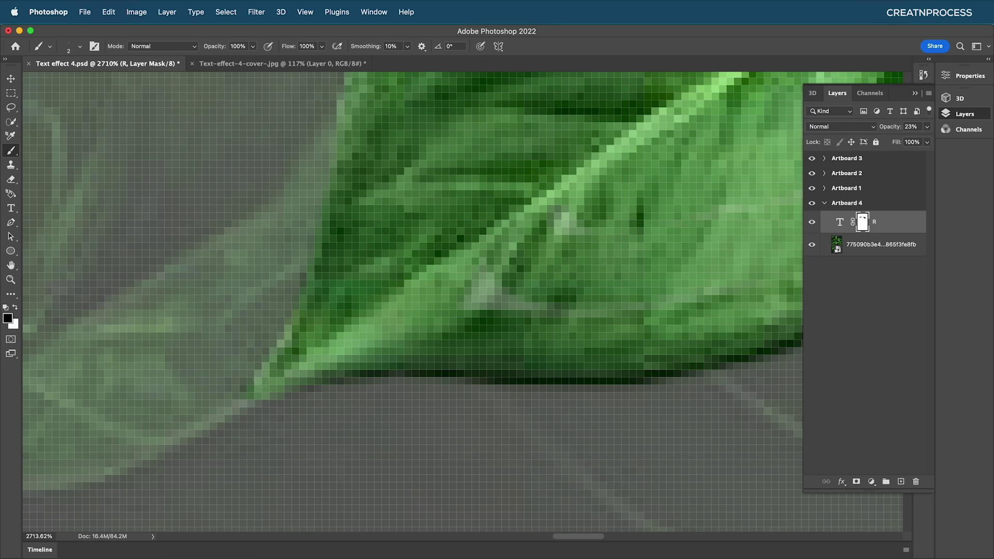
- Enlarge the brush to 30 px and paint out the R over the inside of the rounded leaf rising from the bowl opening
scroll(417, 302, "down", 10)
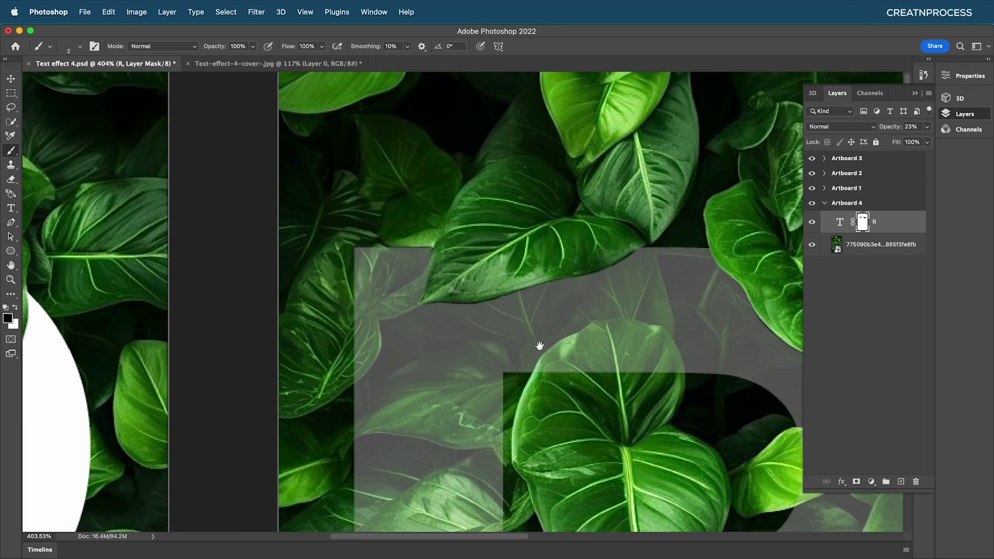
scroll(520, 193, "up", 8)
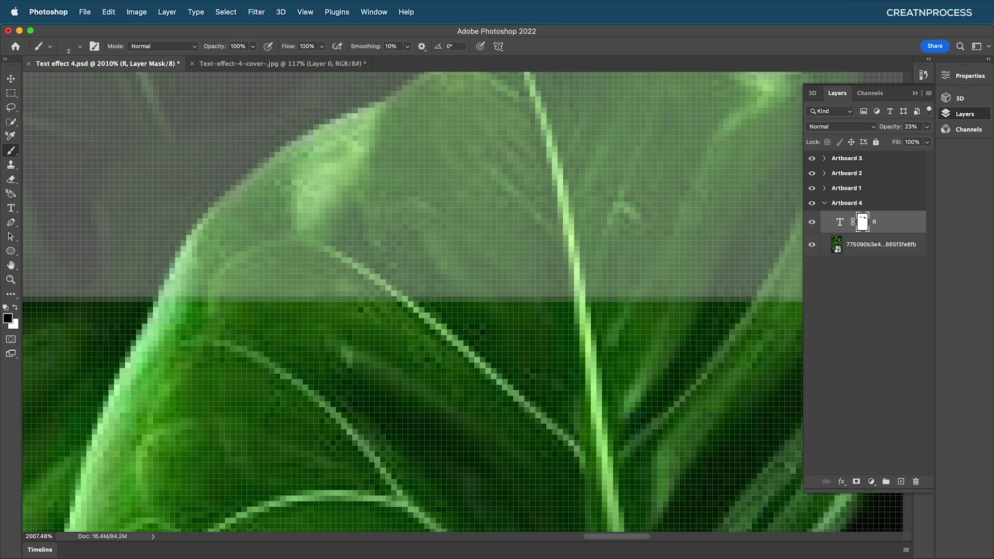
key("bracketright")
key("bracketright")
key("bracketright")
key("bracketright")
key("bracketright")
left_click_drag(336, 244, 523, 238)
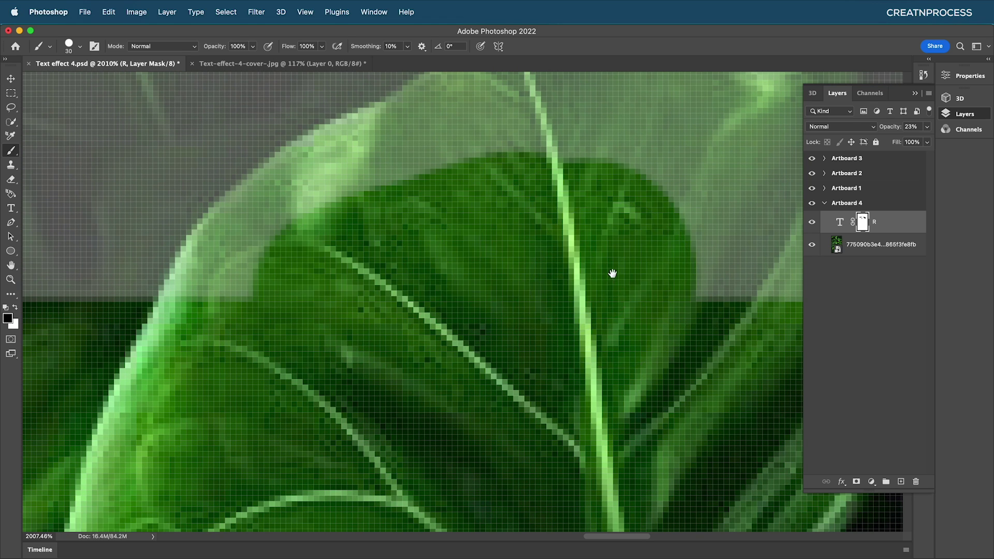
left_click_drag(689, 267, 457, 302)
mouse_move(584, 302)
left_mouse_down()
mouse_move(535, 240)
mouse_move(470, 208)
mouse_move(388, 194)
mouse_move(225, 238)
left_mouse_up()
mouse_move(219, 265)
left_mouse_down()
mouse_move(420, 222)
mouse_move(415, 194)
left_mouse_up()
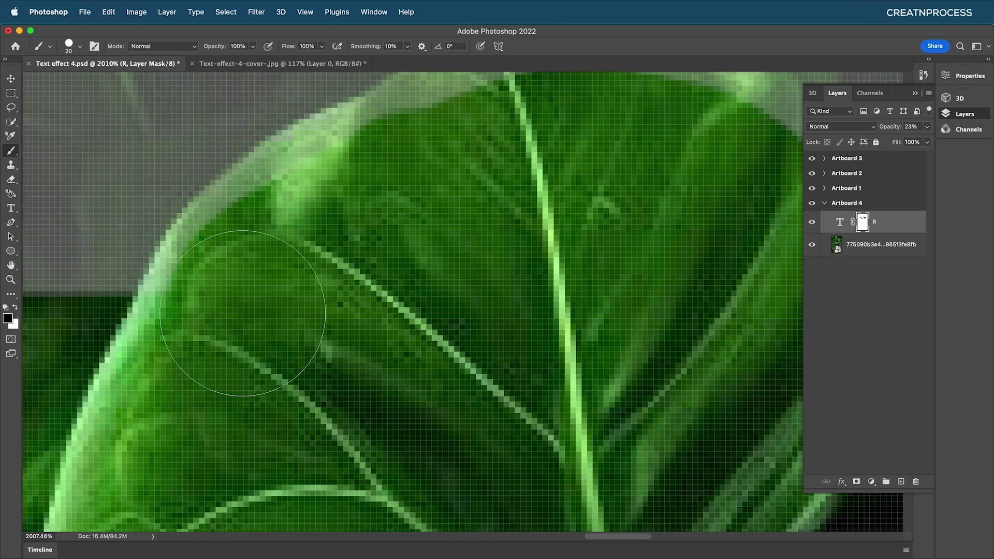
- Mask out the R along the rounded leaf's upper left edge and over its top with an 8 px brush
key("bracketleft")
key("bracketleft")
key("bracketleft")
key("bracketleft")
mouse_move(155, 274)
left_mouse_down()
mouse_move(210, 217)
mouse_move(322, 139)
left_mouse_up()
left_click_drag(387, 141, 213, 390)
left_click_drag(209, 355, 298, 305)
left_click_drag(301, 305, 591, 310)
key("super+z")
left_click_drag(303, 305, 479, 306)
left_click_drag(313, 345, 256, 354)
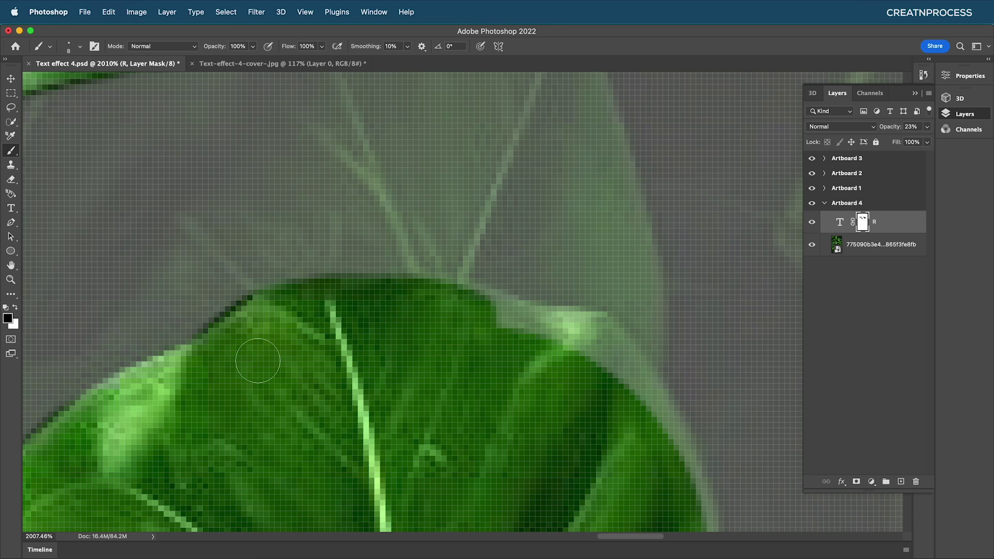
- Mask out the R along the rounded leaf's upper right edge down to the bowl opening
left_click_drag(526, 332, 373, 293)
mouse_move(283, 263)
left_mouse_down()
mouse_move(444, 302)
mouse_move(476, 349)
left_mouse_up()
left_click_drag(477, 361, 450, 230)
mouse_move(527, 385)
left_mouse_down()
mouse_move(488, 278)
mouse_move(444, 210)
mouse_move(460, 219)
left_mouse_up()
- Paint out the R over the right end of the small bright leaf in the bowl, using 8 px and 6 px brushes
scroll(463, 279, "down", 10)
left_click_drag(468, 364, 504, 262)
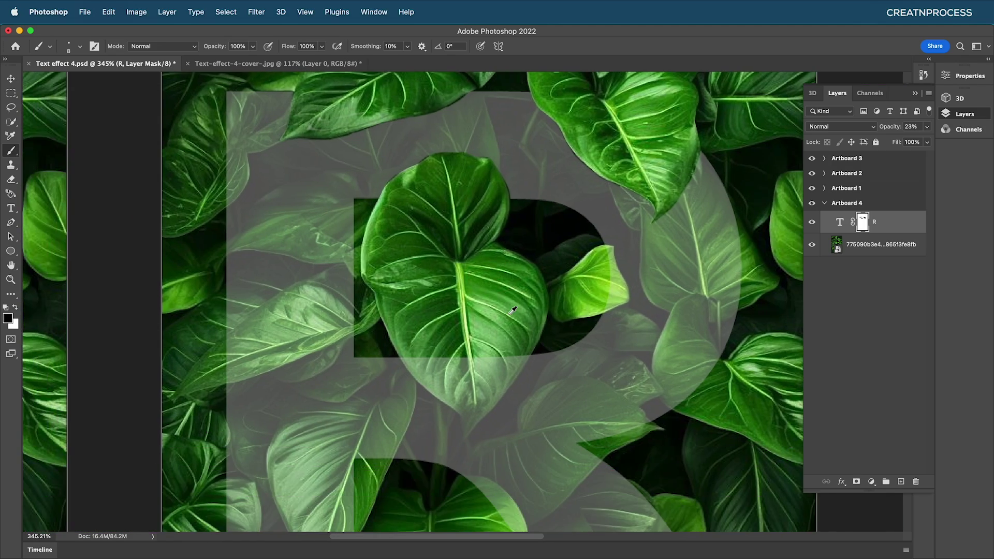
scroll(567, 302, "up", 7)
mouse_move(691, 304)
left_mouse_down()
mouse_move(483, 311)
mouse_move(473, 323)
left_mouse_up()
scroll(486, 307, "up", 2)
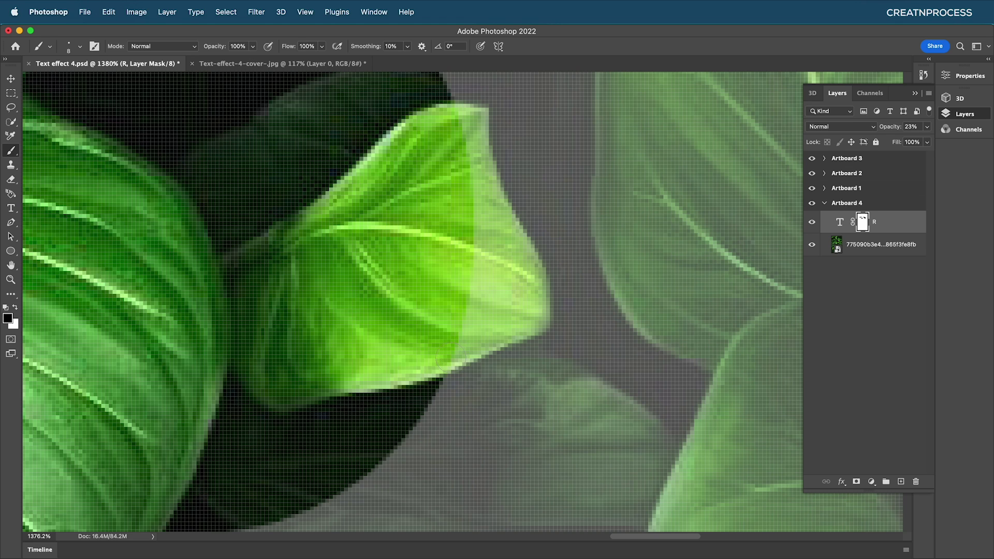
scroll(448, 357, "up", 3)
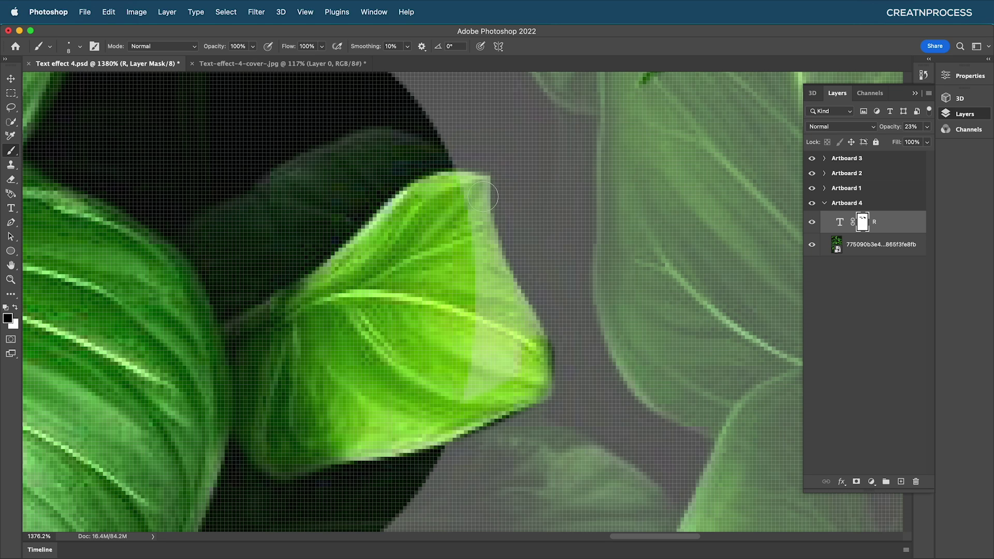
mouse_move(474, 189)
left_mouse_down()
mouse_move(490, 258)
mouse_move(523, 334)
left_mouse_up()
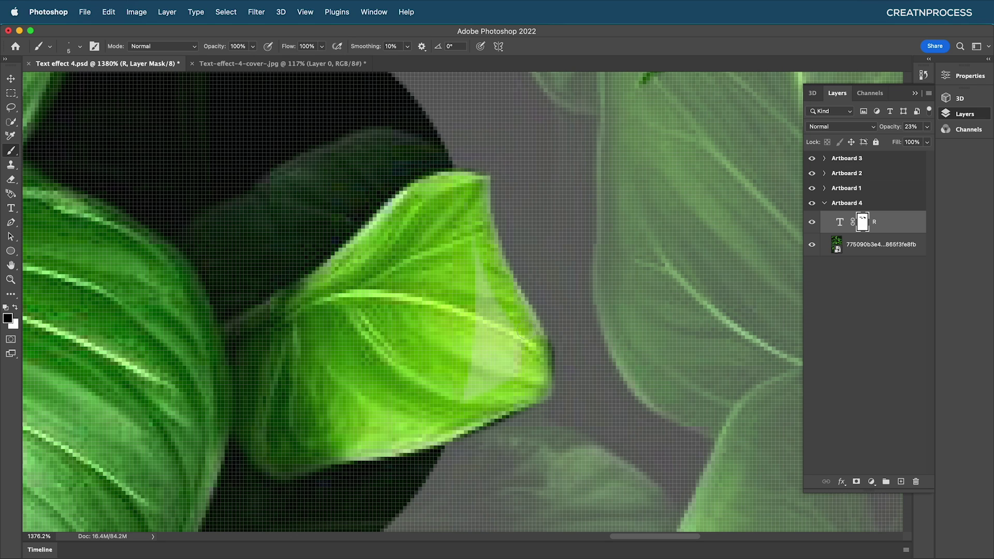
mouse_move(517, 383)
left_mouse_down()
mouse_move(475, 265)
mouse_move(469, 368)
mouse_move(456, 389)
mouse_move(494, 374)
mouse_move(460, 399)
mouse_move(499, 339)
mouse_move(480, 355)
left_mouse_up()
- Begin painting out the R over the lower half of the large heart-shaped leaf with a 15 px brush
scroll(477, 315, "down", 3)
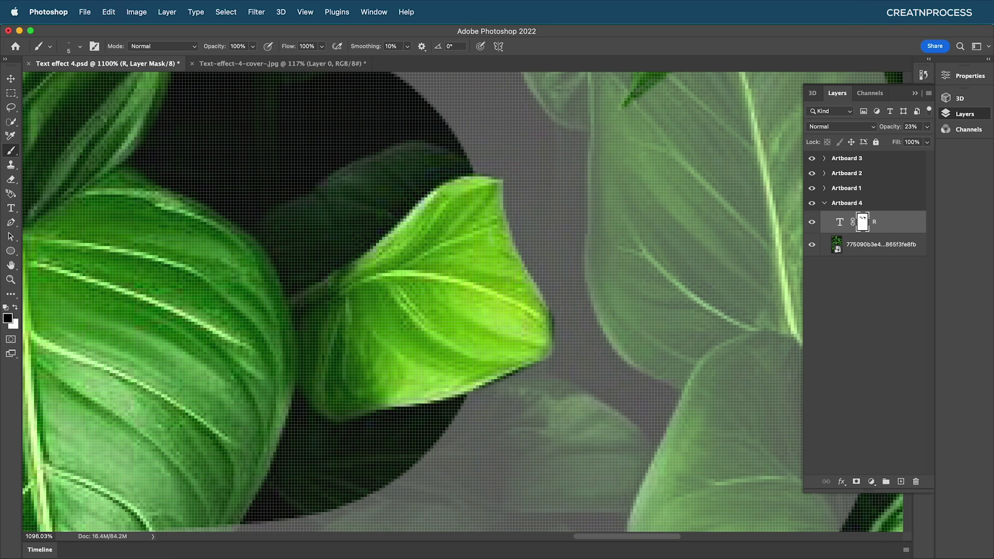
left_click_drag(462, 311, 493, 299)
left_click_drag(440, 332, 481, 209)
left_click(415, 300)
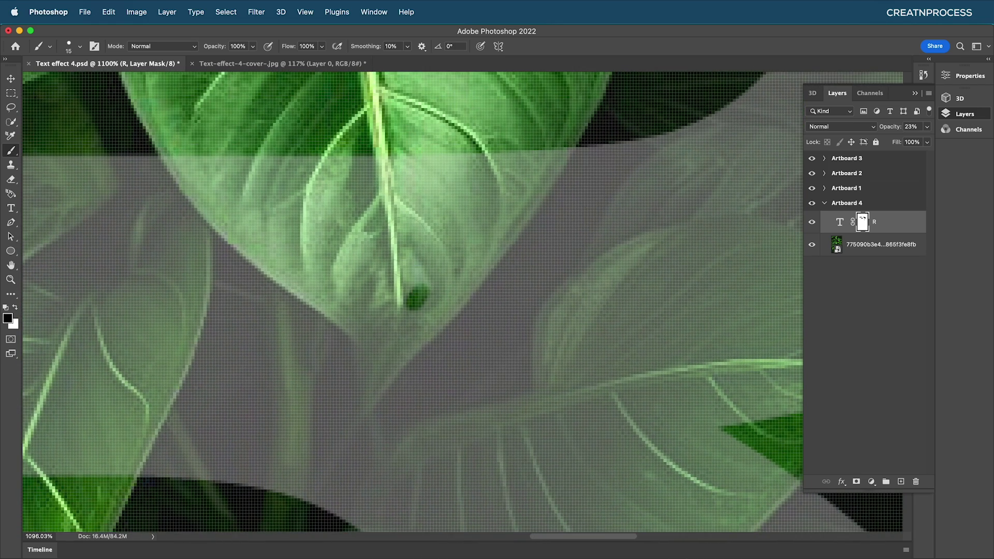
mouse_move(419, 187)
left_mouse_down()
mouse_move(332, 238)
mouse_move(395, 238)
mouse_move(433, 223)
mouse_move(496, 143)
mouse_move(584, 175)
left_mouse_up()
- Reduce the brush size and mask out the R along the heart-shaped leaf's lower edges
key("[")
key("[")
key("bracketleft")
key("bracketleft")
mouse_move(614, 127)
left_mouse_down()
mouse_move(596, 132)
mouse_move(463, 334)
mouse_move(380, 428)
mouse_move(509, 236)
mouse_move(354, 185)
left_mouse_up()
left_click_drag(222, 104, 348, 219)
mouse_move(263, 182)
left_mouse_down()
mouse_move(310, 269)
mouse_move(391, 341)
left_mouse_up()
- Mask out the R down to the heart-shaped leaf's pointed tip, reducing the brush to 2 px for the fine end
scroll(391, 340, "down", 3)
scroll(391, 340, "right", 2)
mouse_move(352, 207)
left_mouse_down()
mouse_move(517, 344)
mouse_move(519, 425)
mouse_move(508, 410)
mouse_move(497, 459)
mouse_move(501, 445)
left_mouse_up()
key("bracketleft")
key("bracketleft")
key("bracketleft")
key("bracketleft")
key("bracketleft")
key("bracketleft")
key("bracketleft")
- Set the R layer's opacity back to 100%
scroll(515, 304, "down", 6)
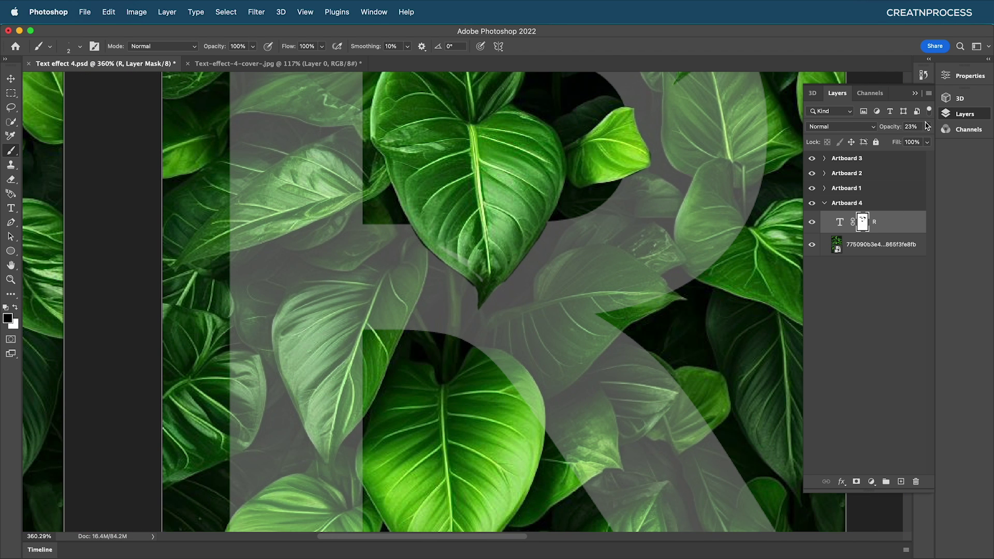
left_click(927, 126)
left_click_drag(920, 139, 928, 140)
- Paint out the leftover slivers of the R inside the heart-shaped leaf near its tip with a 9 px brush
scroll(541, 255, "down", 3)
scroll(540, 255, "up", 9)
key("bracketright")
key("bracketright")
key("bracketright")
key("bracketright")
key("bracketright")
key("bracketright")
key("bracketright")
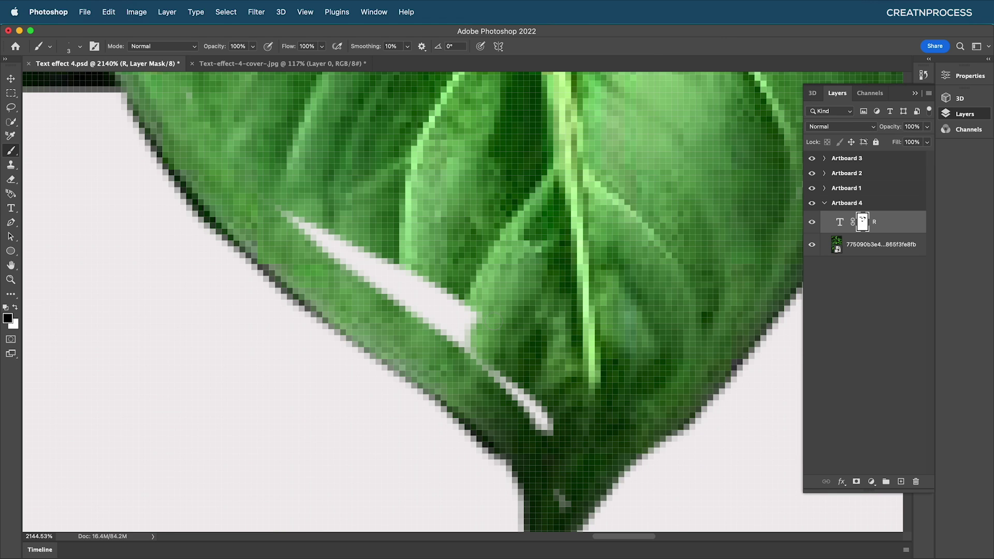
left_click_drag(452, 313, 296, 223)
left_click_drag(459, 346, 550, 433)
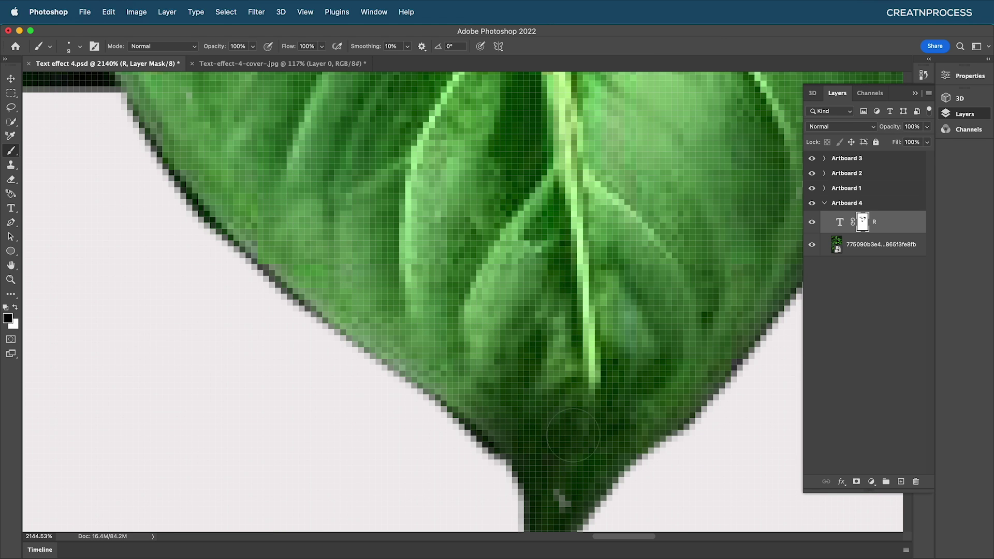
left_click_drag(569, 480, 571, 484)
- Try painting the R back over the leaf's lower left edge in white on the mask, and undo the stroke
mouse_move(389, 306)
left_mouse_down()
mouse_move(415, 339)
mouse_move(407, 334)
left_mouse_up()
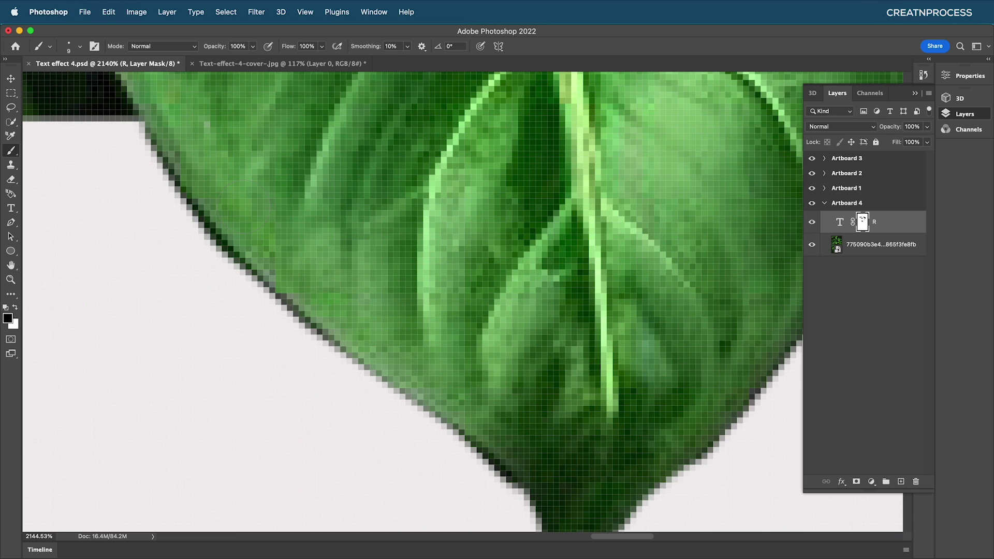
key("x")
mouse_move(197, 245)
left_mouse_down()
mouse_move(365, 228)
mouse_move(213, 205)
left_mouse_up()
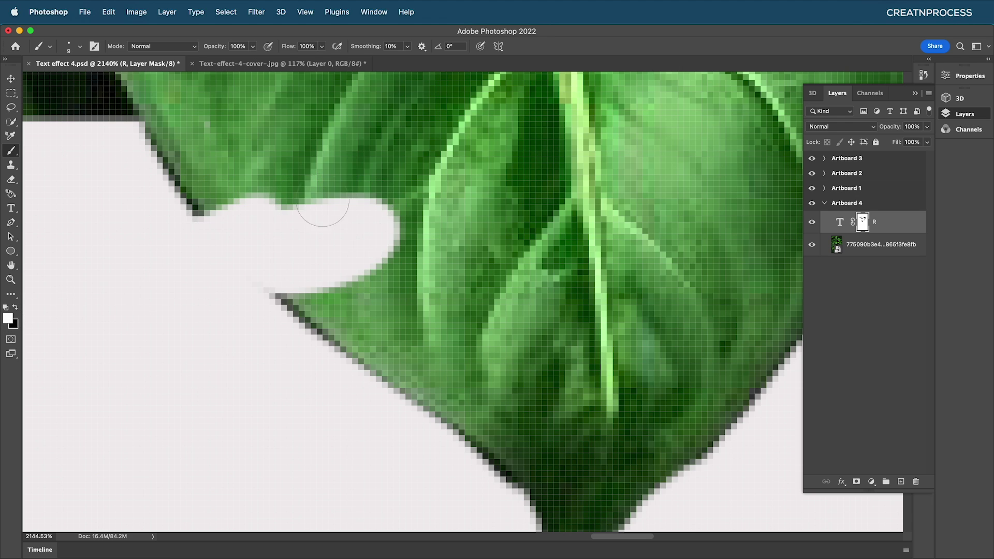
key("super+z")
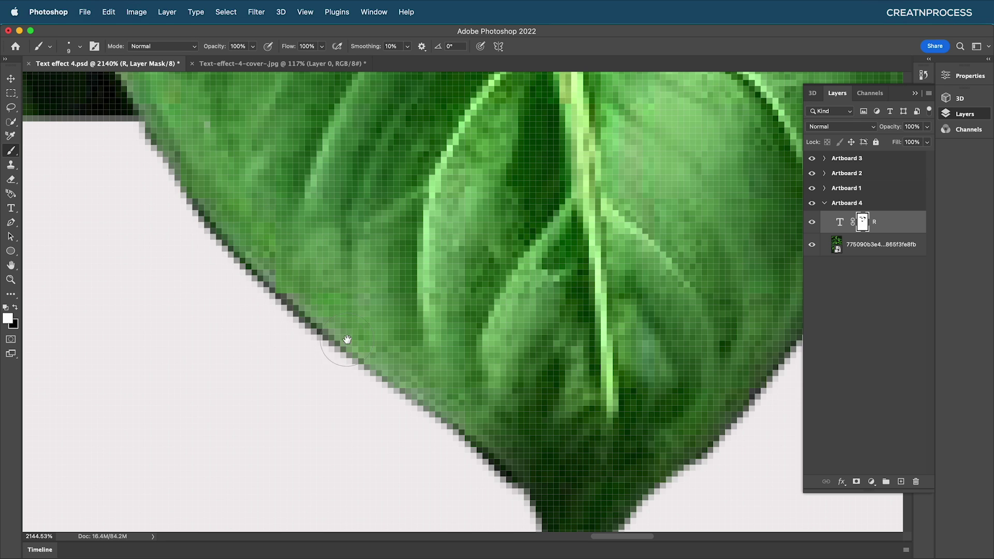
- Examine the heart-shaped leaf's masked edges and tip against the solid R, both close up and from further out
scroll(248, 316, "down", 10)
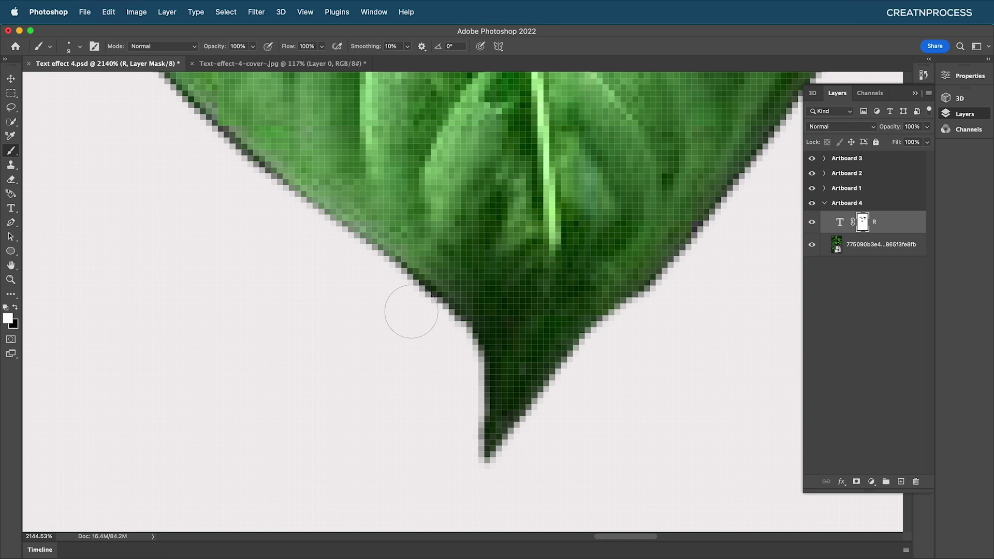
scroll(489, 330, "down", 5)
scroll(504, 291, "down", 6)
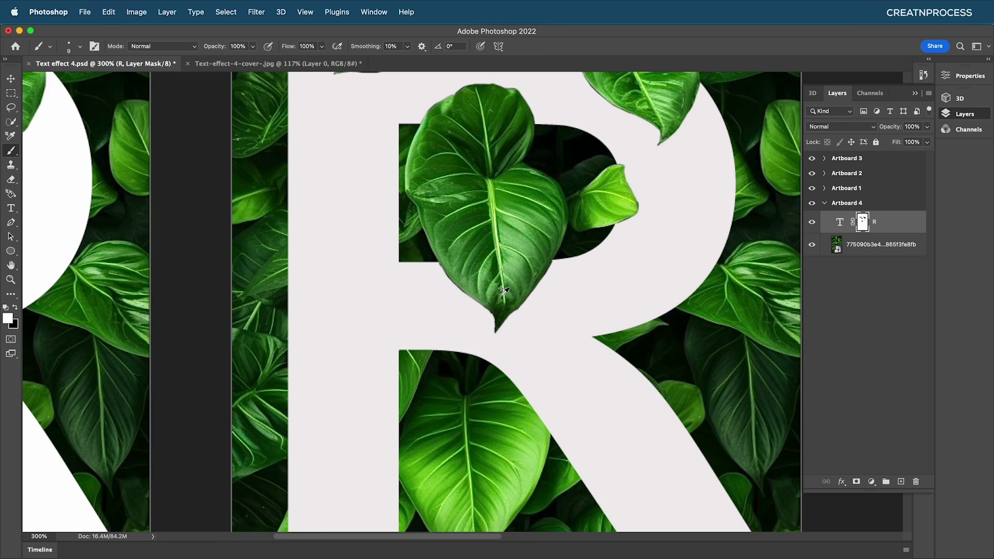
scroll(560, 274, "down", 2)
scroll(557, 231, "up", 5)
scroll(512, 226, "up", 2)
scroll(461, 258, "left", 3)
scroll(415, 295, "up", 8)
scroll(631, 236, "down", 2)
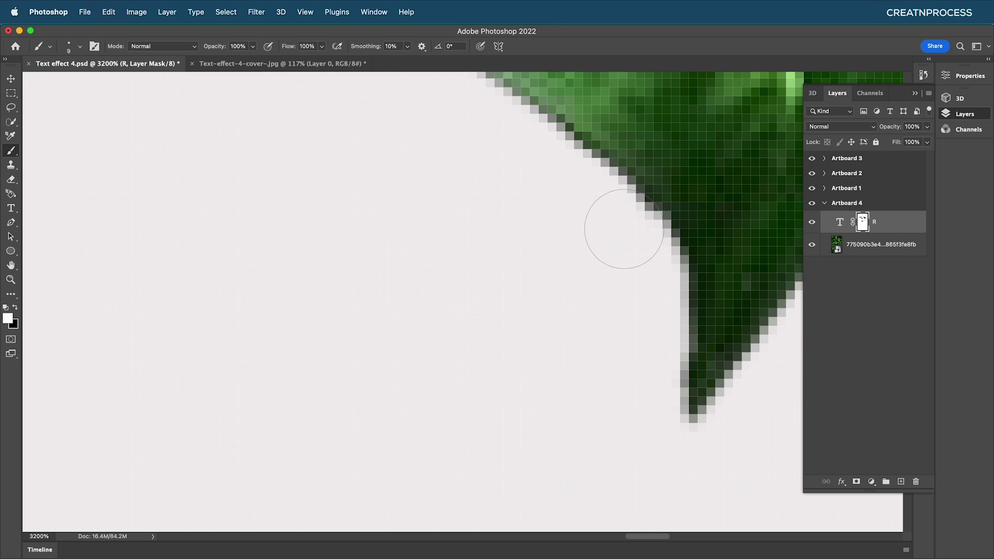
scroll(616, 238, "down", 3)
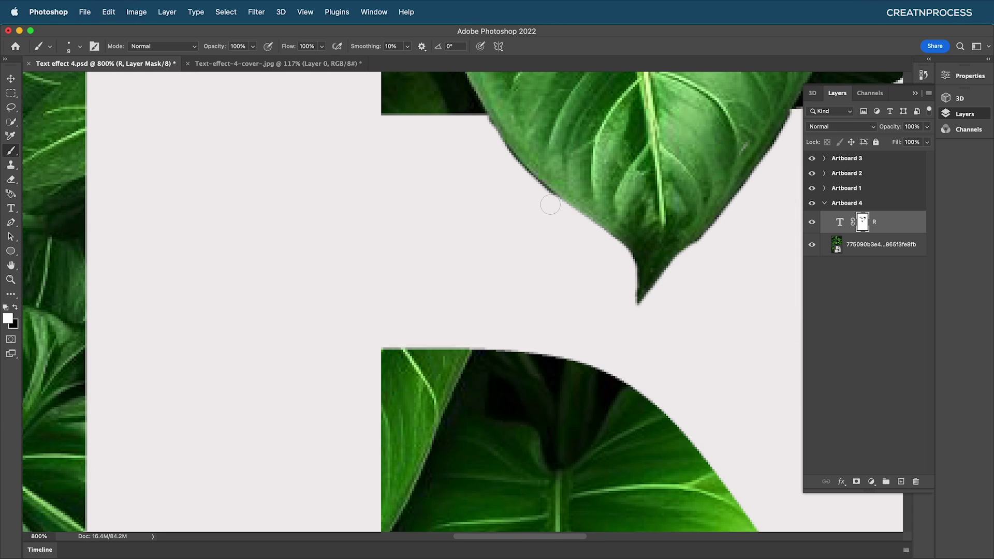
key("super+z")
scroll(556, 195, "up", 5)
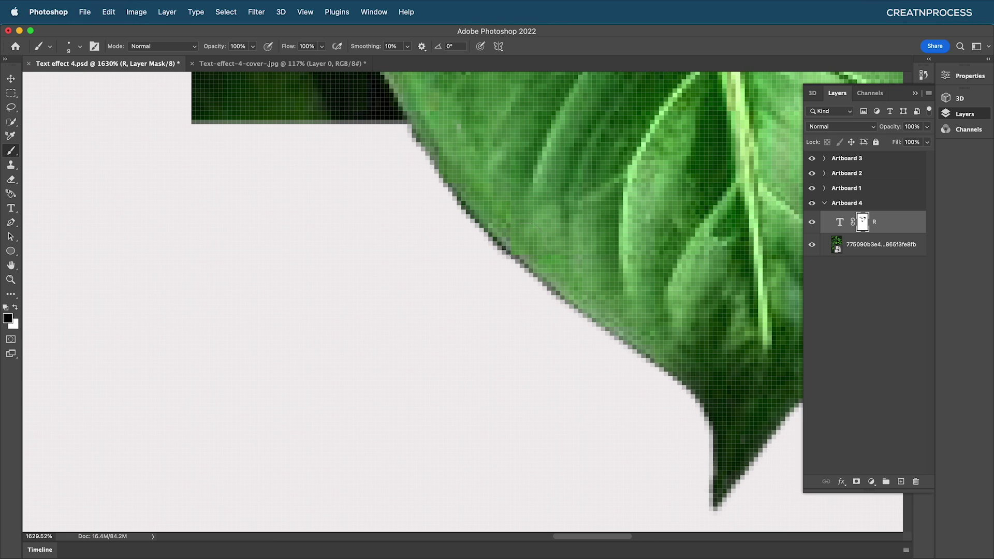
- Touch up the mask along the heart-shaped leaf's lower edges and tip, undoing the stray brush dabs
left_click_drag(533, 252, 515, 259)
scroll(614, 297, "down", 5)
left_click_drag(663, 319, 501, 299)
scroll(567, 327, "up", 4)
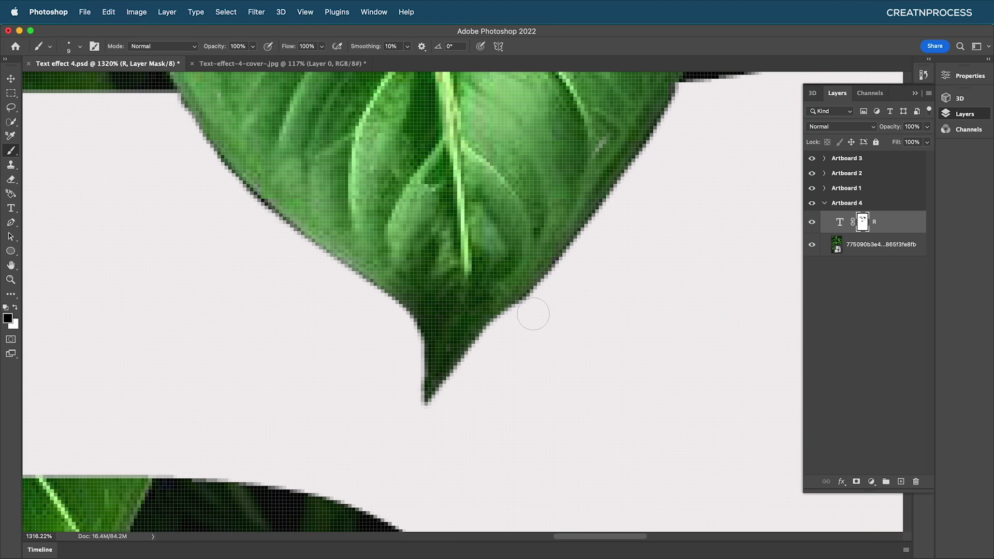
left_click(535, 313)
key("super+z")
left_click(505, 293)
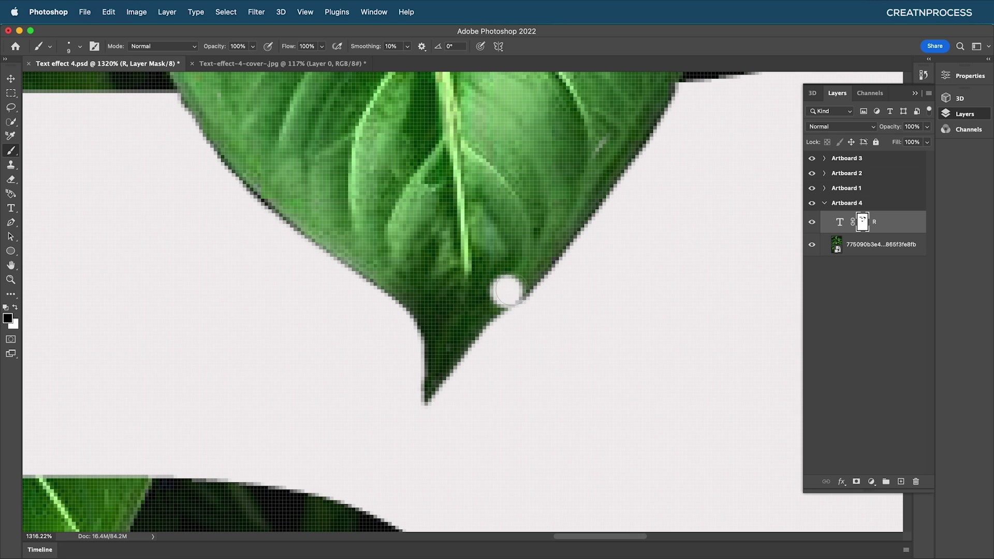
key("super+z")
left_click_drag(485, 308, 451, 355)
- Lower the R layer's opacity to 66%
scroll(504, 315, "down", 10)
left_click_drag(514, 417, 566, 242)
scroll(566, 241, "up", 5)
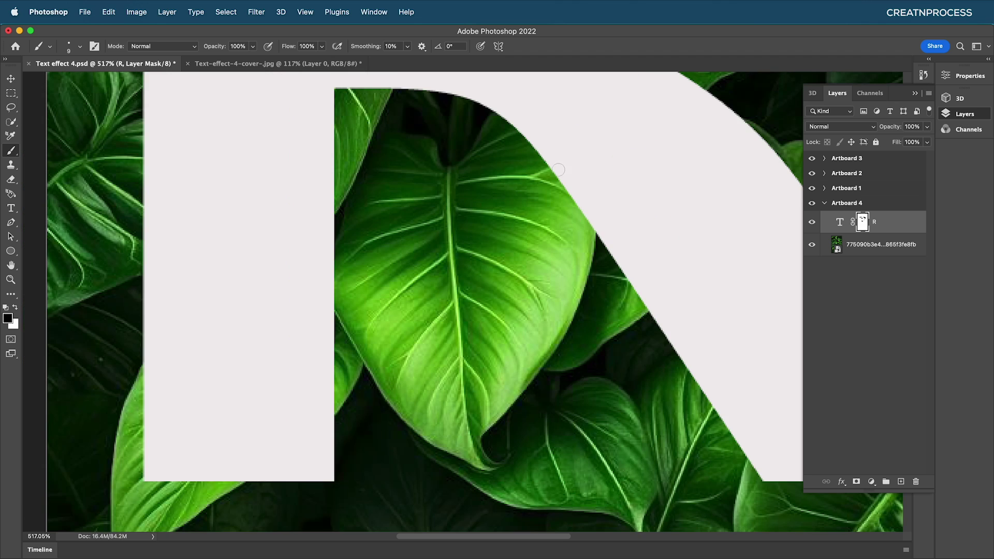
left_click_drag(568, 169, 514, 212)
left_click(927, 126)
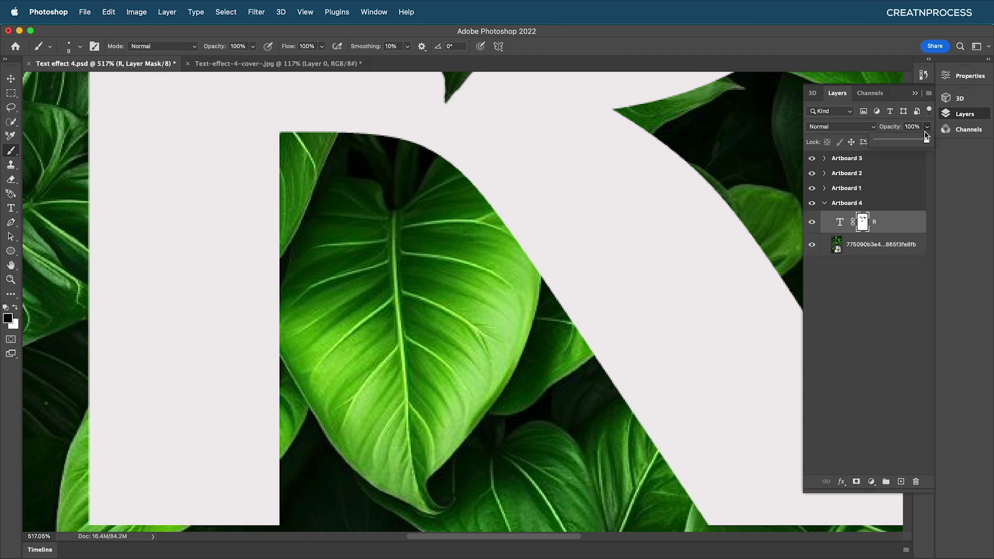
left_click_drag(927, 140, 911, 142)
- Paint out the R on its mask where the bright green leaf below the crossbar overlaps the leg and stem
scroll(500, 164, "up", 4)
mouse_move(475, 202)
left_mouse_down()
mouse_move(518, 265)
mouse_move(560, 391)
mouse_move(576, 391)
mouse_move(574, 307)
mouse_move(529, 215)
mouse_move(464, 173)
mouse_move(381, 155)
left_mouse_up()
scroll(452, 284, "down", 4)
mouse_move(452, 284)
left_mouse_down()
mouse_move(502, 291)
mouse_move(527, 322)
mouse_move(554, 323)
mouse_move(516, 269)
mouse_move(511, 240)
mouse_move(517, 191)
mouse_move(549, 125)
mouse_move(510, 200)
mouse_move(532, 314)
left_mouse_up()
scroll(556, 290, "up", 5)
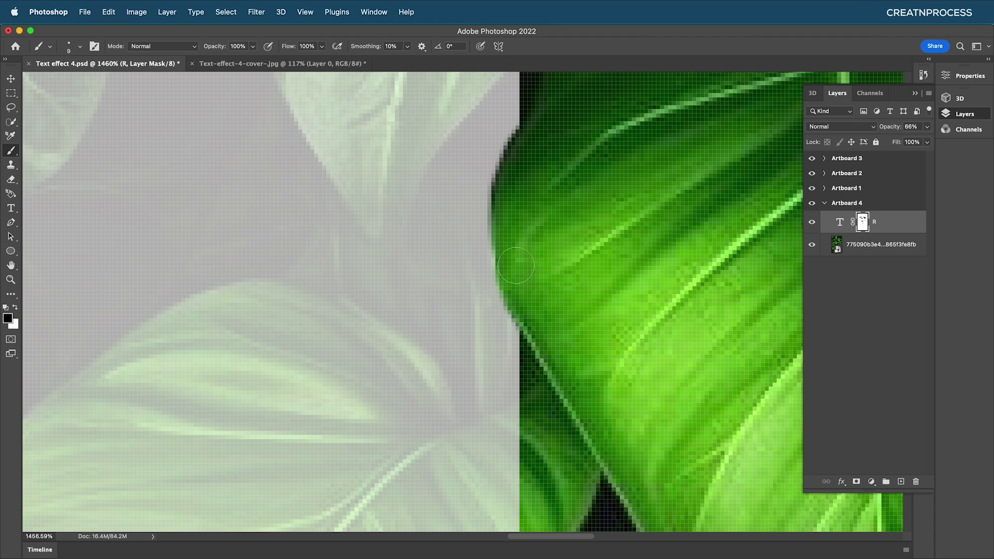
scroll(601, 252, "down", 3)
scroll(600, 253, "down", 10)
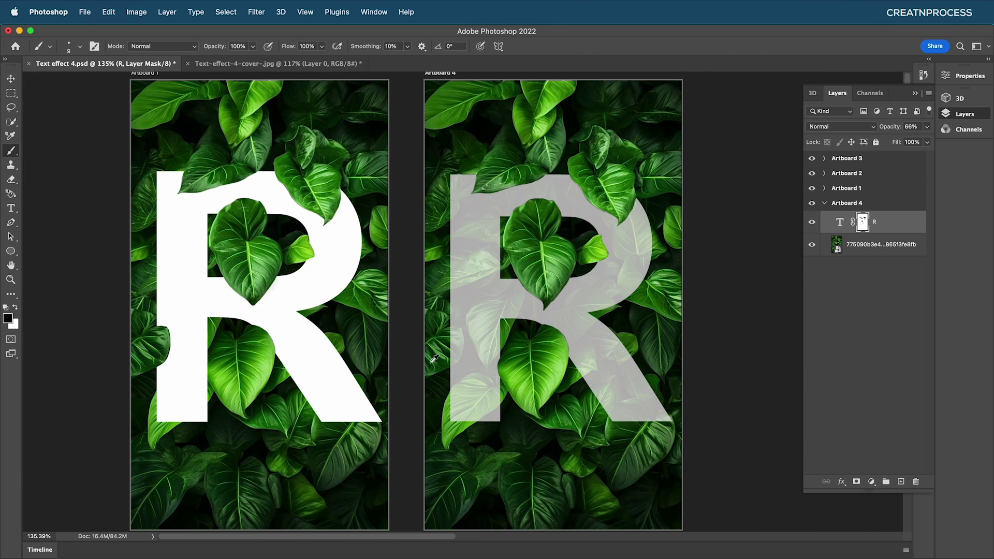
- Paint out the R in black on its mask over the dark leaf crossing the stem's outer edge
scroll(487, 301, "up", 8)
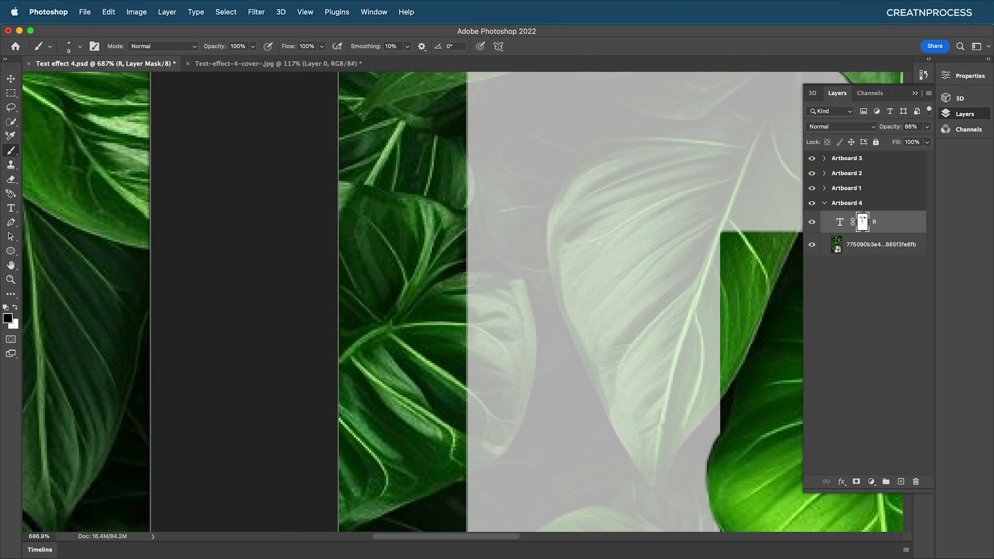
mouse_move(470, 279)
left_mouse_down()
mouse_move(517, 287)
mouse_move(528, 371)
mouse_move(502, 442)
mouse_move(459, 478)
left_mouse_up()
scroll(493, 445, "up", 4)
mouse_move(495, 445)
left_mouse_down()
mouse_move(458, 439)
mouse_move(467, 251)
mouse_move(452, 116)
mouse_move(454, 400)
mouse_move(437, 484)
mouse_move(514, 321)
mouse_move(489, 111)
mouse_move(502, 316)
mouse_move(480, 389)
mouse_move(522, 328)
mouse_move(529, 186)
mouse_move(502, 124)
mouse_move(527, 346)
mouse_move(513, 382)
mouse_move(492, 389)
mouse_move(486, 319)
left_mouse_up()
left_click_drag(513, 375, 528, 268)
scroll(526, 264, "up", 2)
- Refine the dark leaf's masked edge with white and black strokes, and undo the last stroke across the leaf
key("x")
mouse_move(457, 438)
left_mouse_down()
mouse_move(463, 415)
mouse_move(603, 326)
left_mouse_up()
scroll(603, 326, "down", 2)
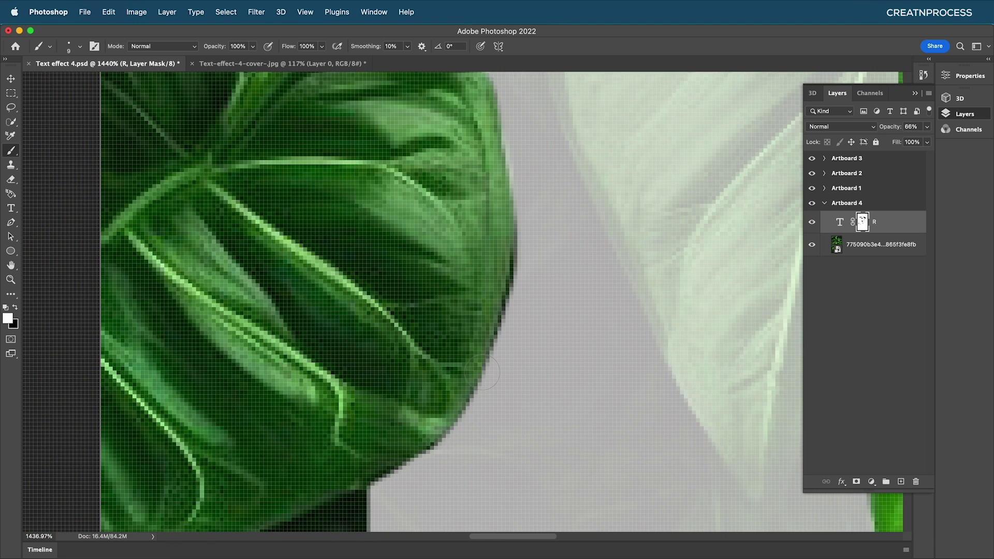
key("x")
mouse_move(378, 459)
left_mouse_down()
mouse_move(454, 401)
mouse_move(486, 320)
mouse_move(452, 432)
left_mouse_up()
mouse_move(463, 357)
left_mouse_down()
mouse_move(455, 221)
mouse_move(467, 252)
mouse_move(440, 195)
mouse_move(336, 179)
left_mouse_up()
key("super+z")
scroll(368, 388, "down", 8)
- Restore the R layer's opacity to 100%
left_click_drag(368, 380, 389, 344)
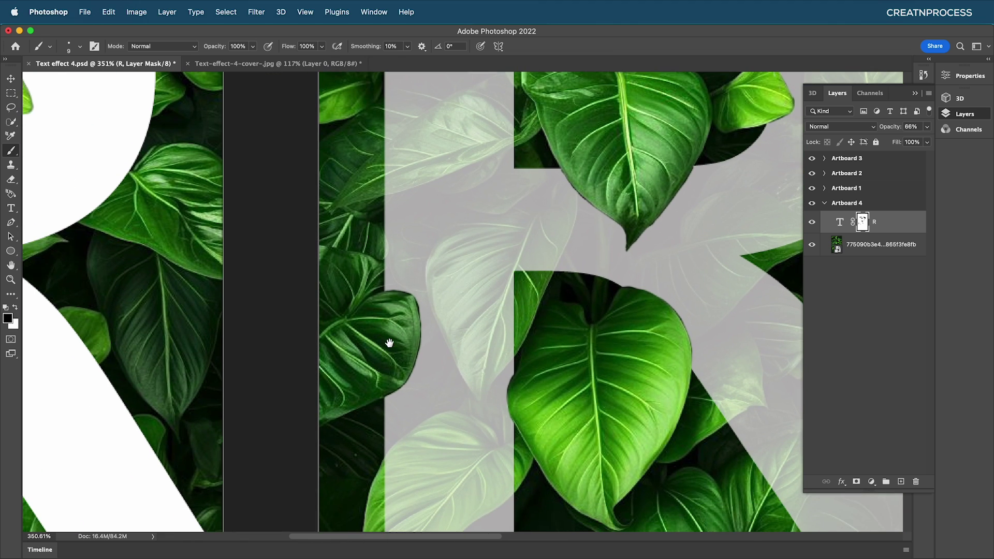
left_click(927, 126)
left_click_drag(912, 140, 927, 140)
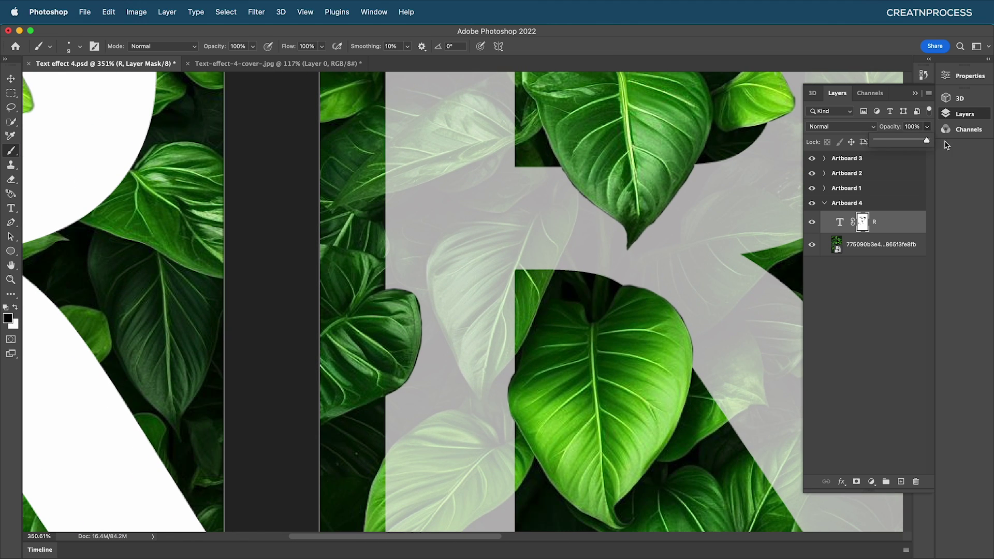
scroll(602, 242, "down", 5)
scroll(621, 253, "down", 2)
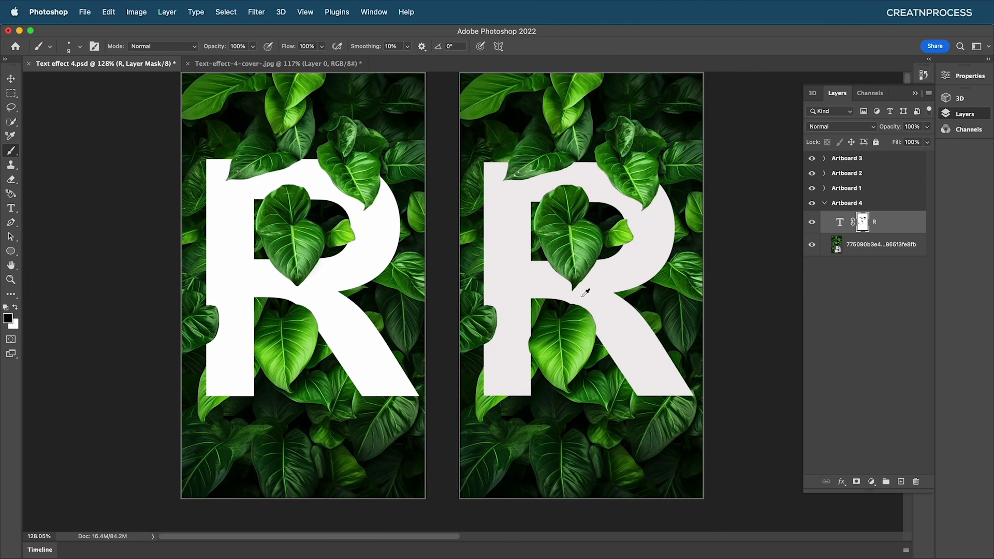
- Paint out the leftover slivers of the R inside the pointed leaf over the letter's upper left part
scroll(466, 259, "up", 2)
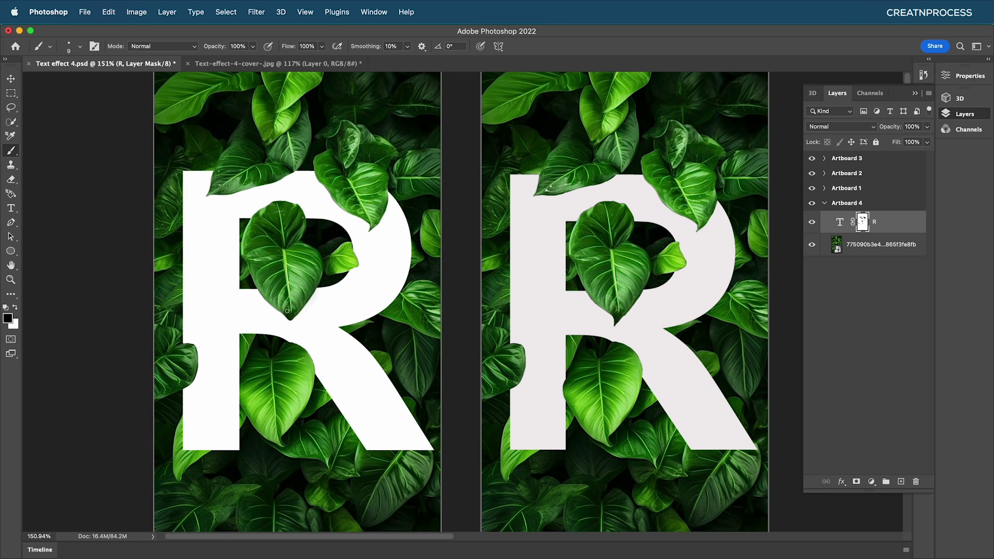
scroll(469, 352, "up", 5)
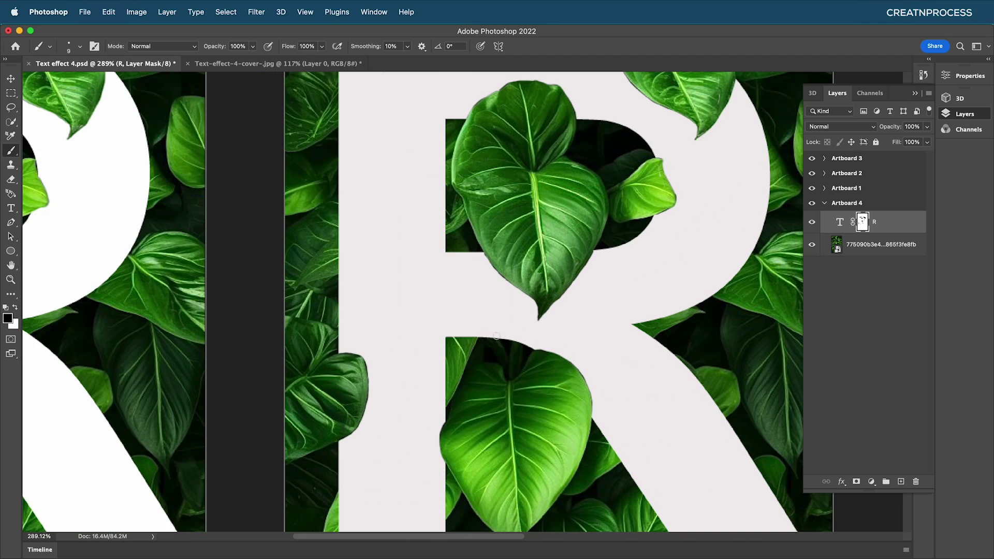
scroll(495, 335, "down", 4)
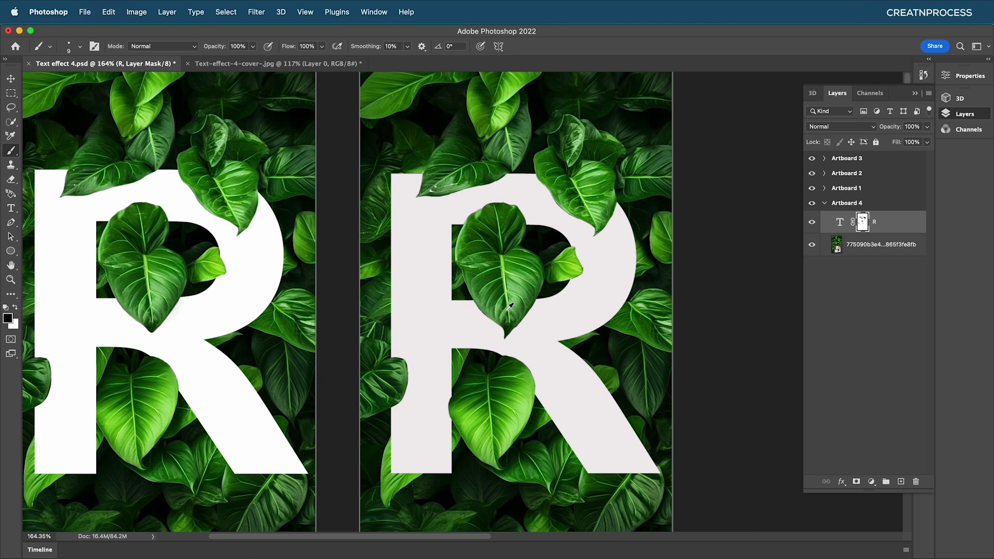
scroll(484, 222, "up", 10)
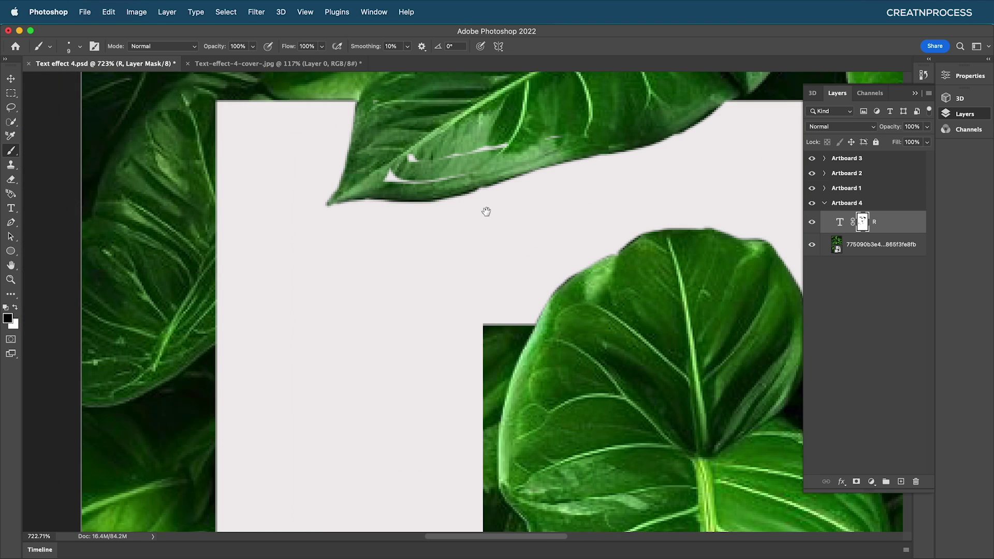
left_click_drag(486, 212, 460, 308)
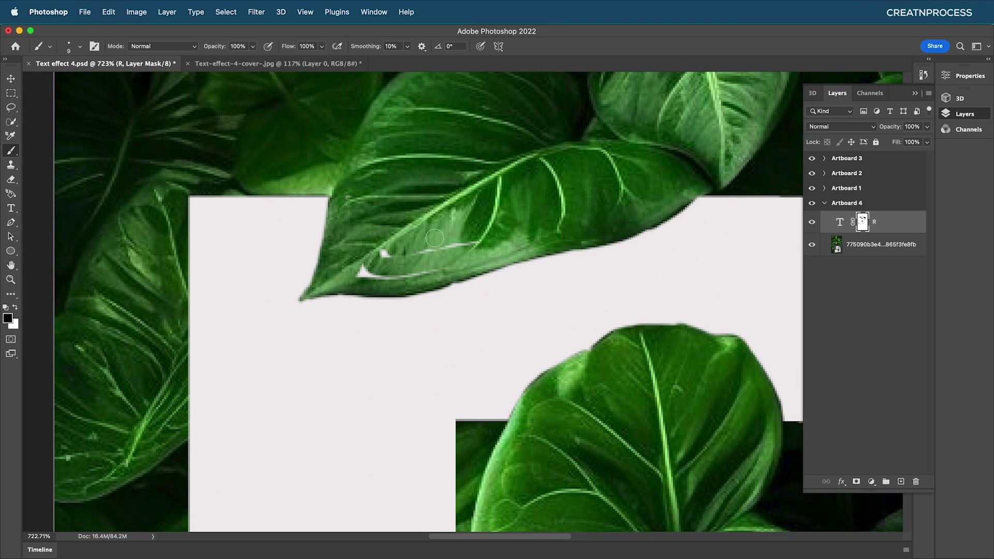
mouse_move(364, 273)
left_mouse_down()
mouse_move(382, 278)
mouse_move(443, 253)
left_mouse_up()
scroll(444, 253, "up", 2)
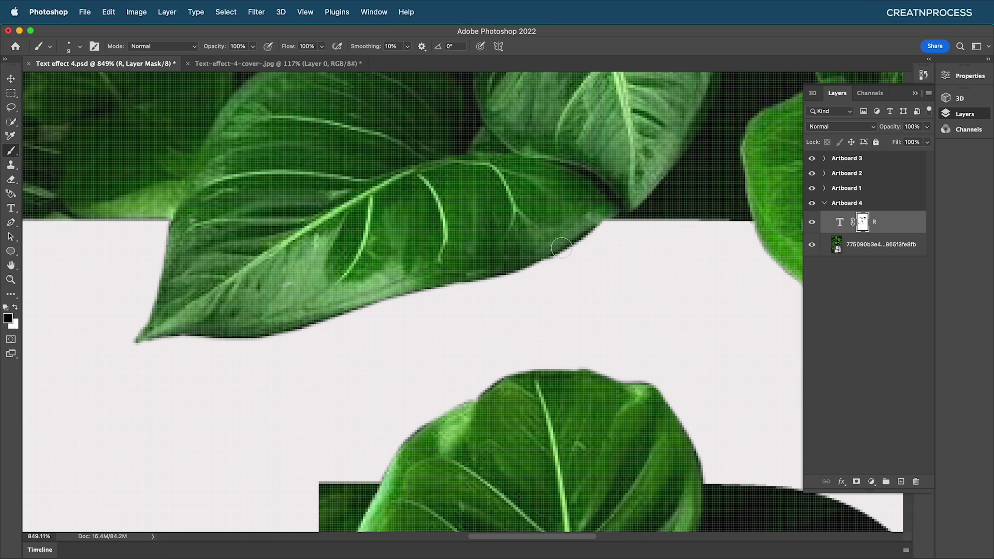
scroll(525, 256, "down", 5)
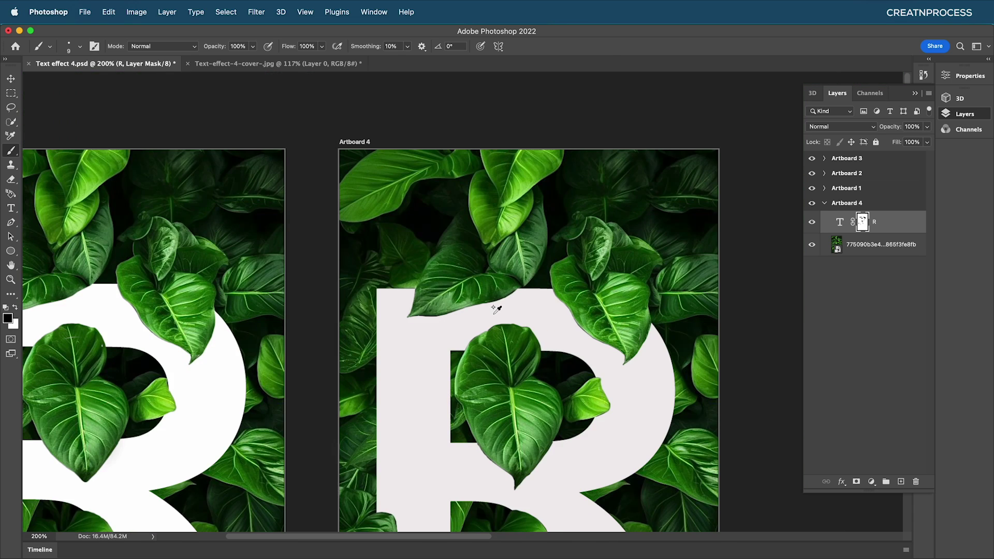
- Add a new empty artboard to the right of Artboard 2
left_click_drag(499, 402, 497, 312)
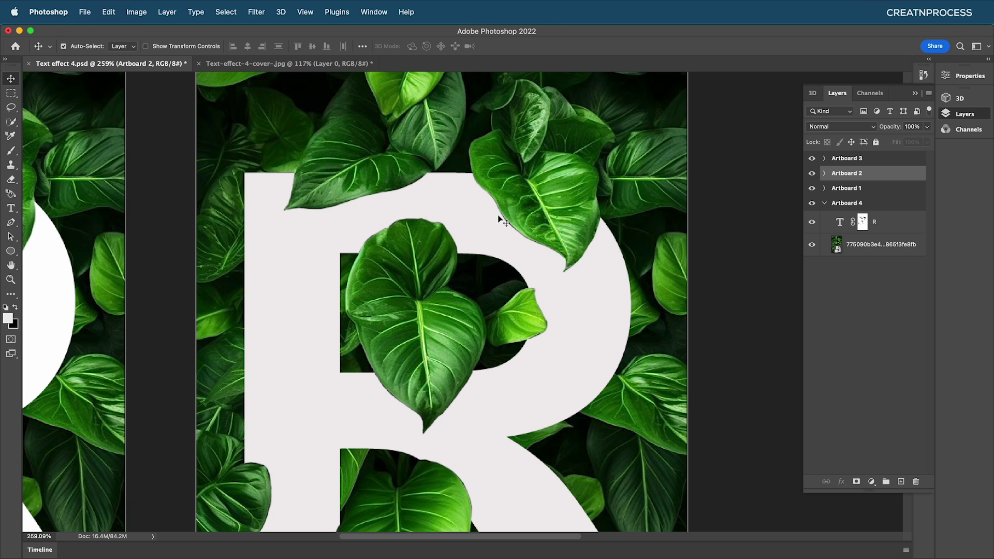
scroll(515, 246, "down", 3)
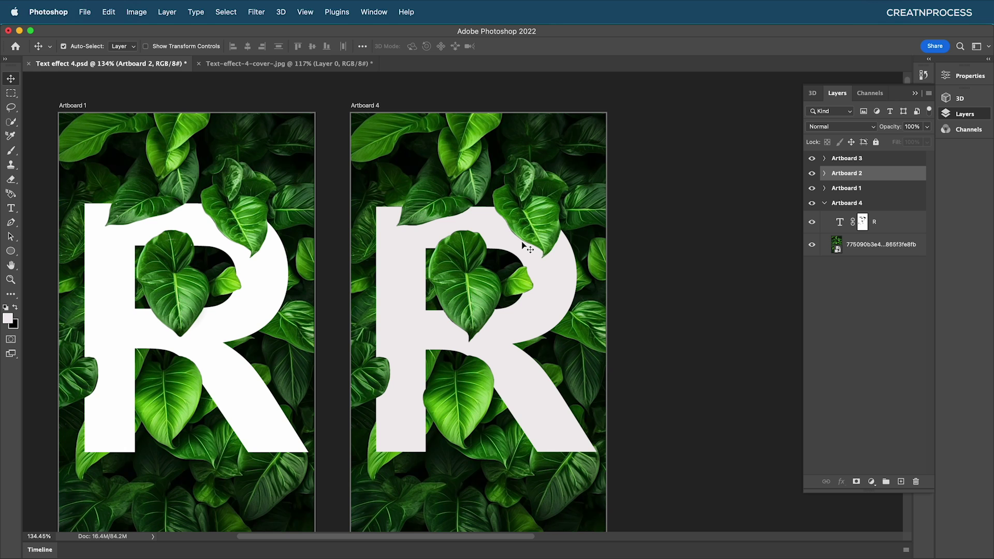
scroll(527, 248, "down", 2)
scroll(471, 278, "down", 10)
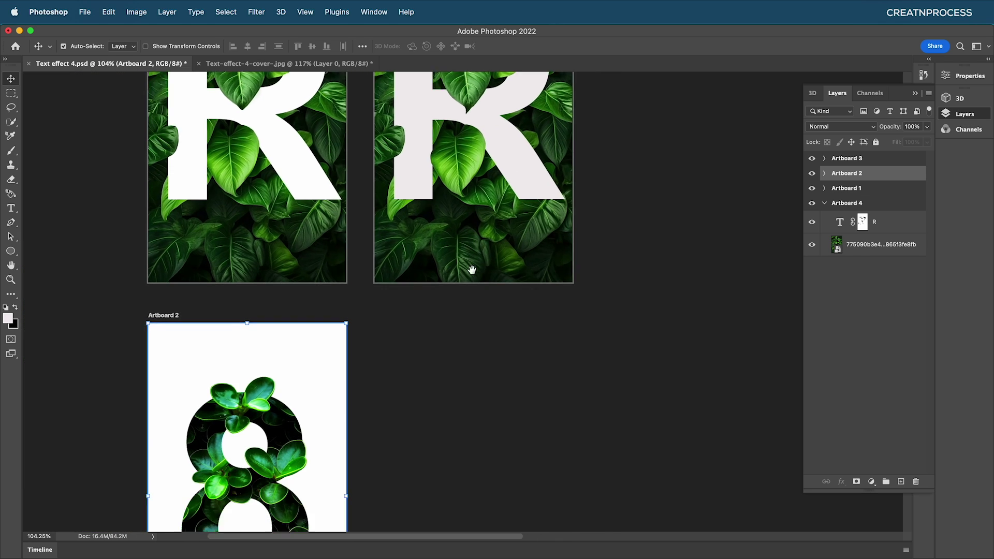
scroll(443, 314, "down", 2)
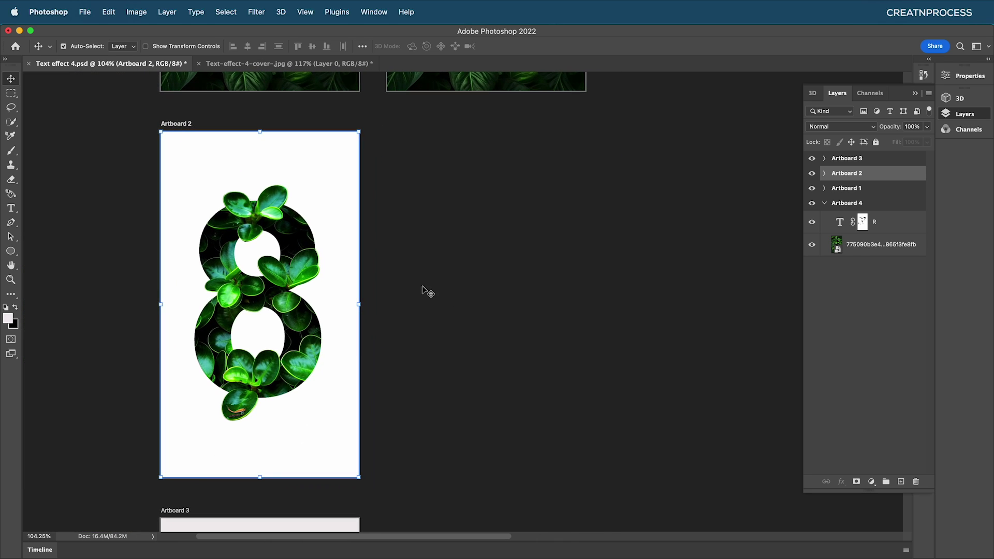
key("shift+v")
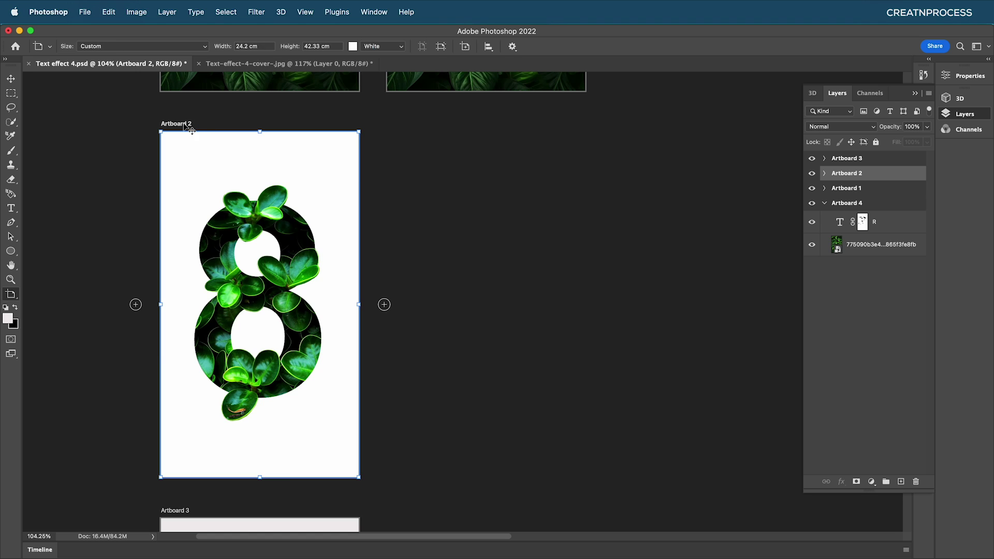
left_click(385, 306)
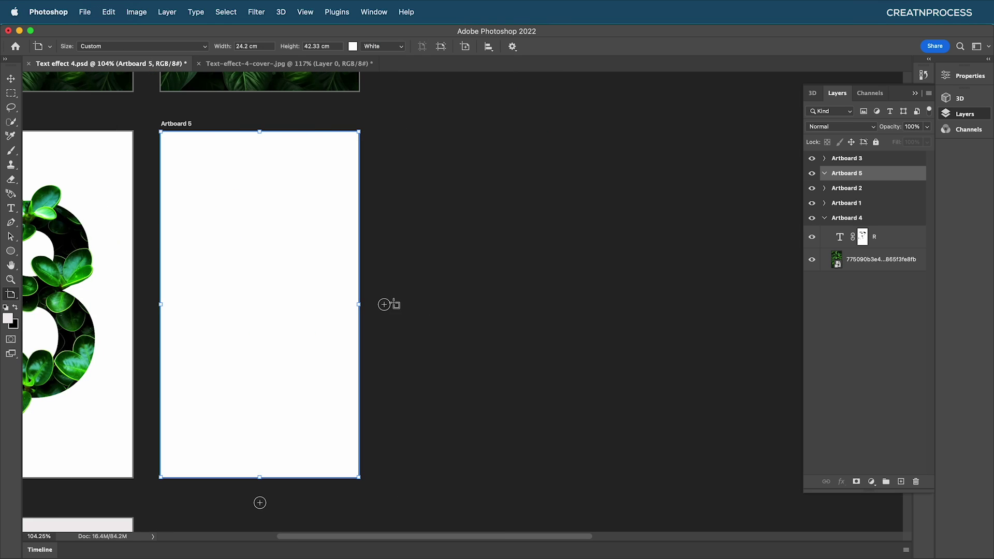
- Bring the photo of round dark green leaves in from outside the document and fit it to the full width of Artboard 5
left_click(12, 78)
left_click_drag(270, 324, 508, 342)
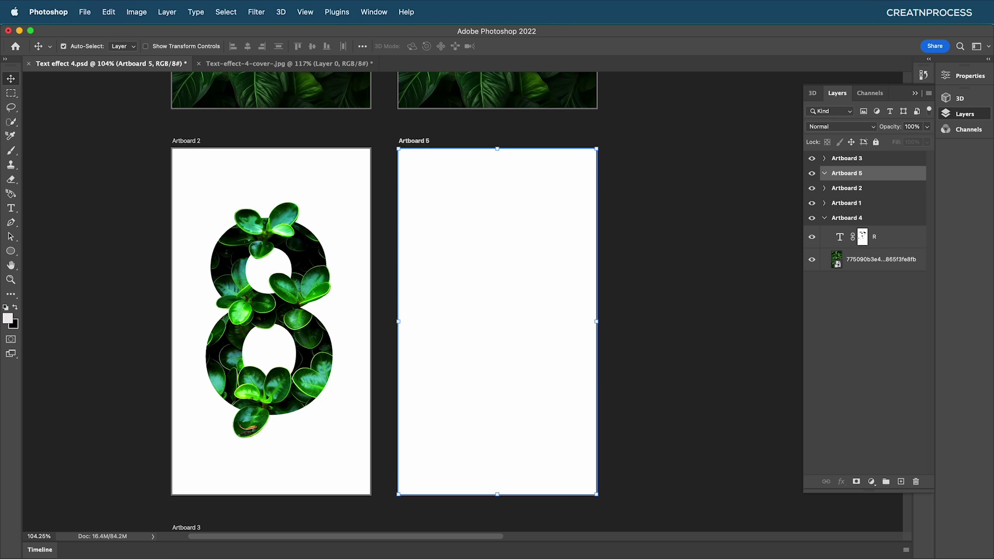
key("super+Tab")
scroll(447, 401, "up", 1)
scroll(446, 402, "down", 5)
left_click_drag(245, 387, 573, 359)
left_click_drag(595, 326, 596, 325)
left_click_drag(397, 320, 395, 320)
key("Return")
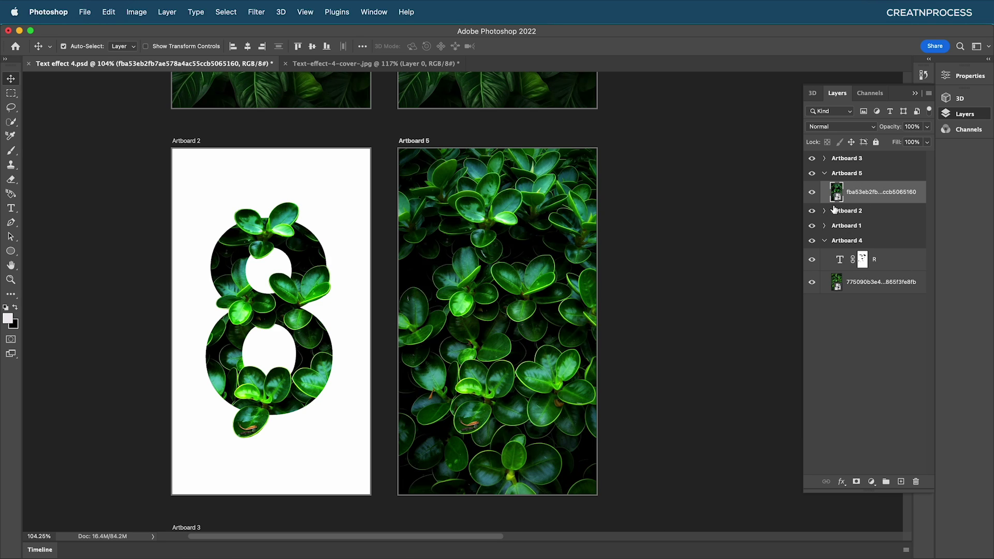
- Collapse Artboard 4, move Artboard 5 beneath it in the layer stack, and select Artboard 5's photo layer
left_click(824, 241)
left_click_drag(862, 180, 880, 277)
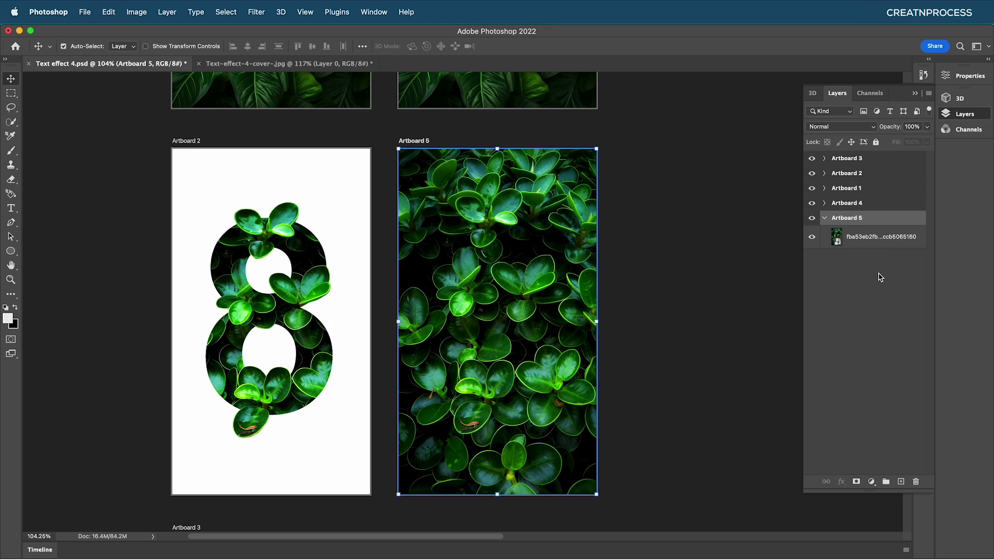
left_click(873, 247)
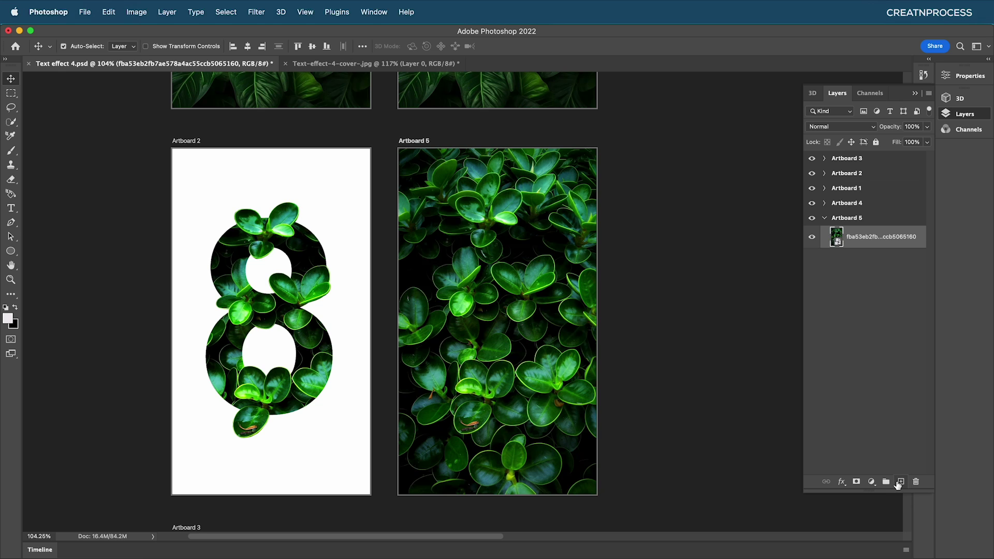
- Duplicate the masked R text layer from Artboard 4 onto the leaf photo in Artboard 5
scroll(481, 293, "down", 3)
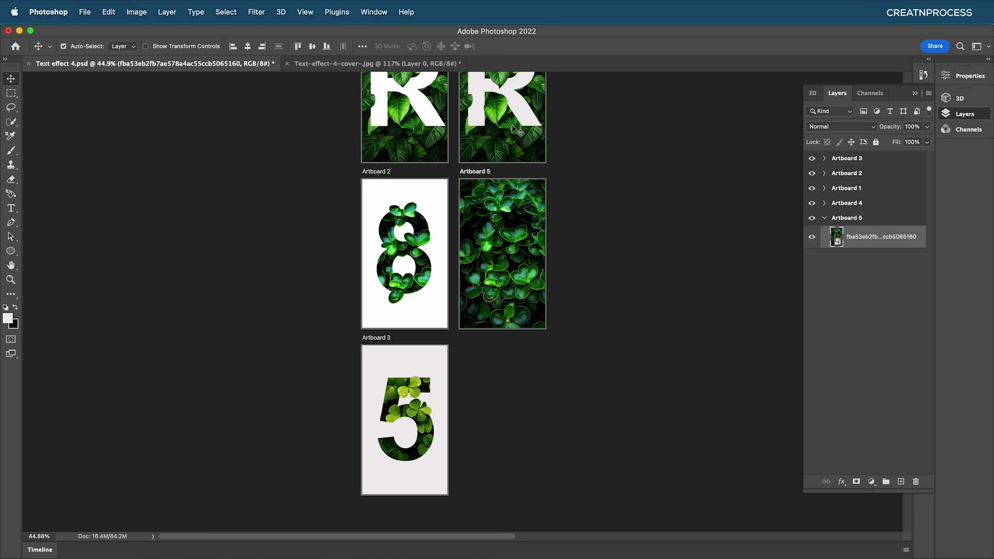
left_click(529, 127)
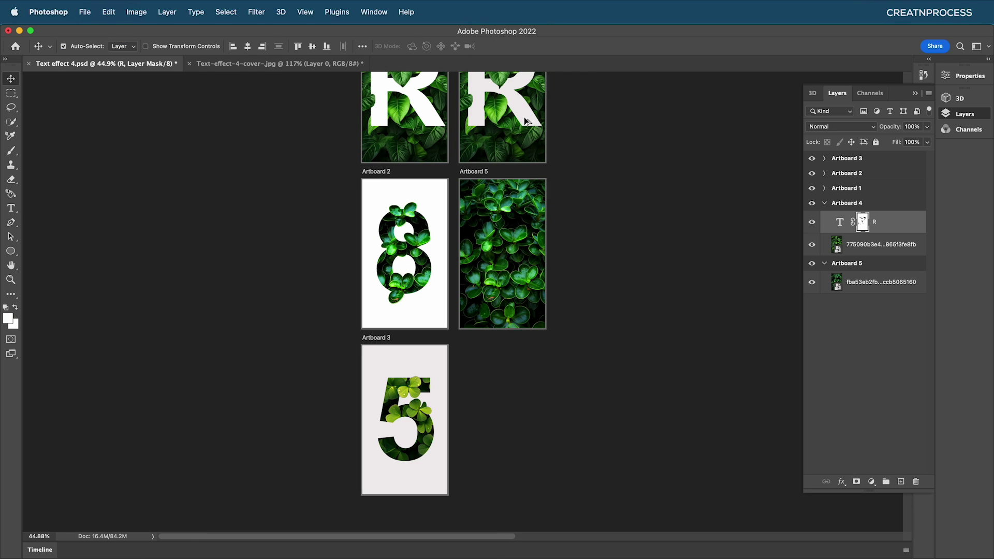
left_click_drag(527, 121, 527, 291)
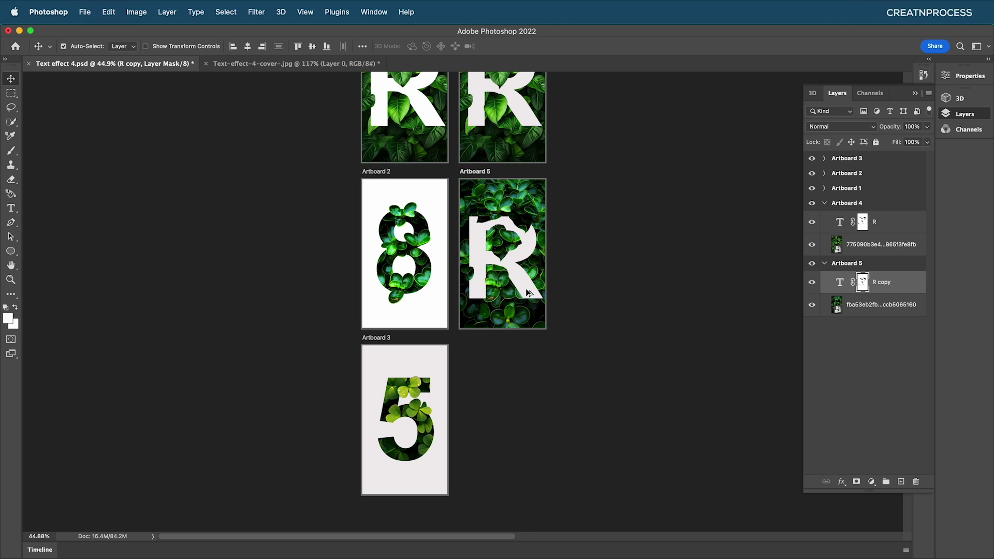
- Replace the copied letter R in Artboard 5 with the number 8
scroll(527, 291, "up", 2)
key("t")
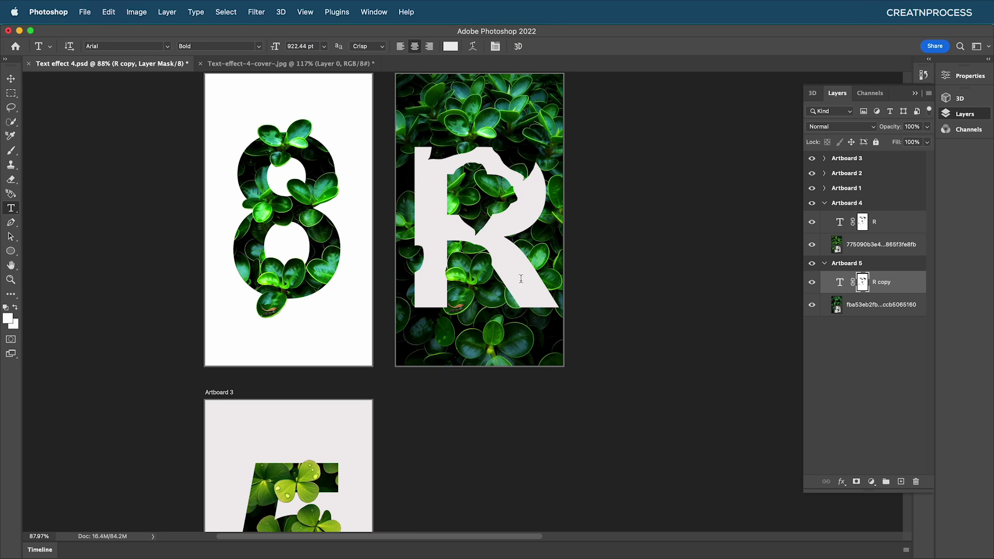
double_click(453, 260)
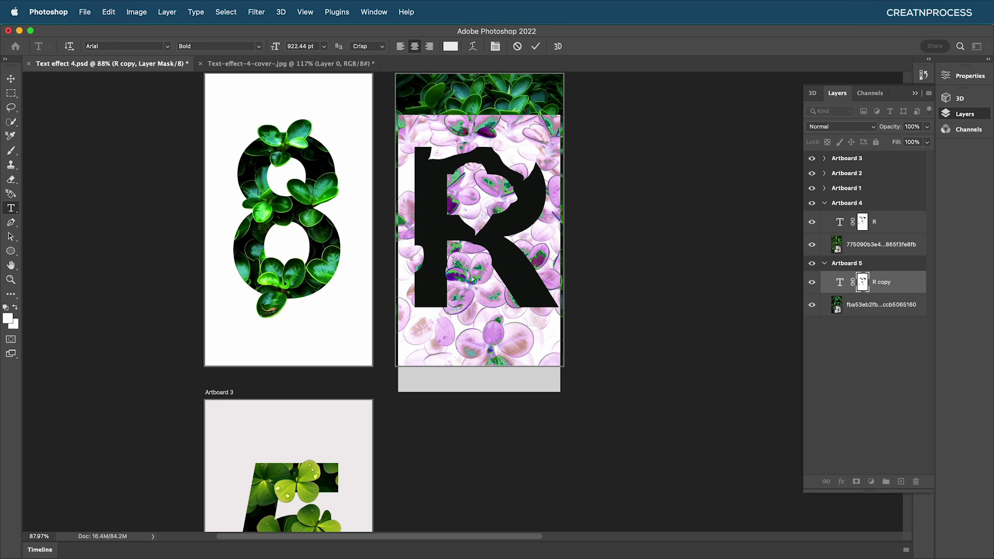
type("8")
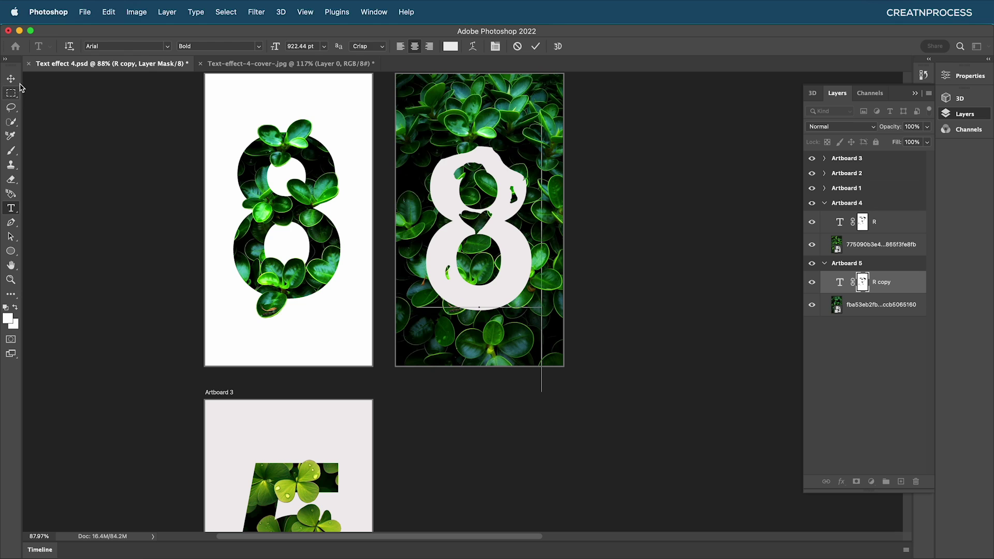
key("ctrl+Return")
key("v")
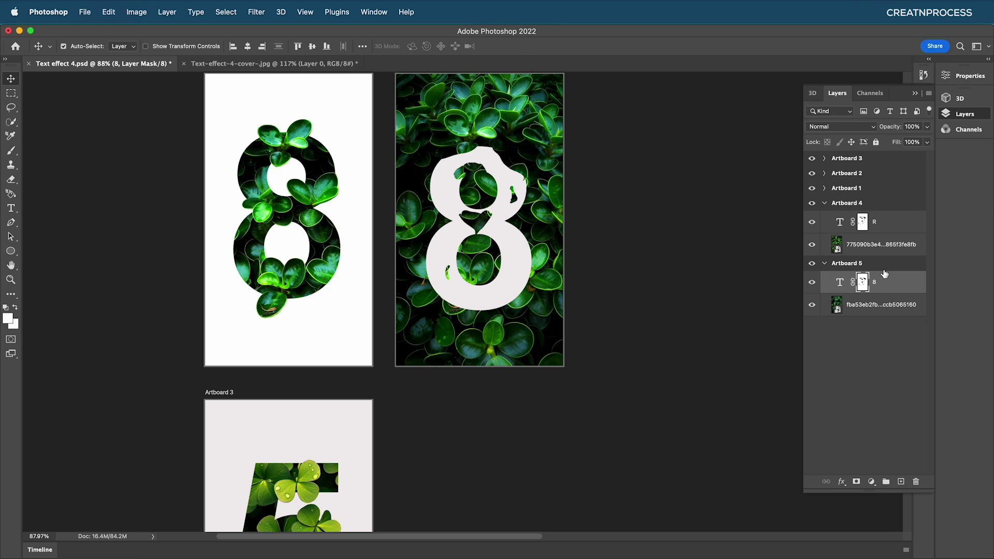
- Delete the layer mask from Artboard 5's number 8 layer, then enlarge the number slightly and shift it upward
left_click_drag(868, 292, 916, 482)
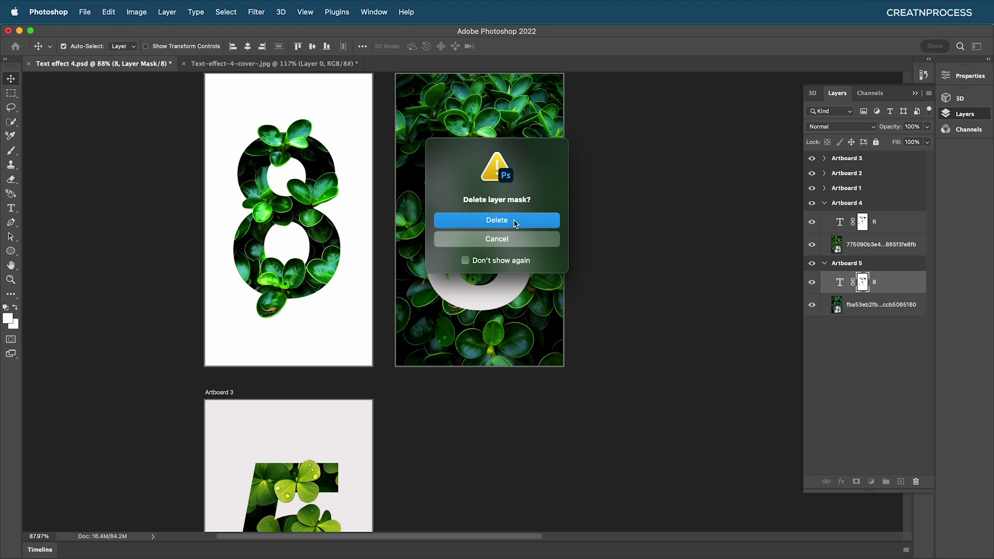
left_click(497, 221)
scroll(518, 230, "up", 3)
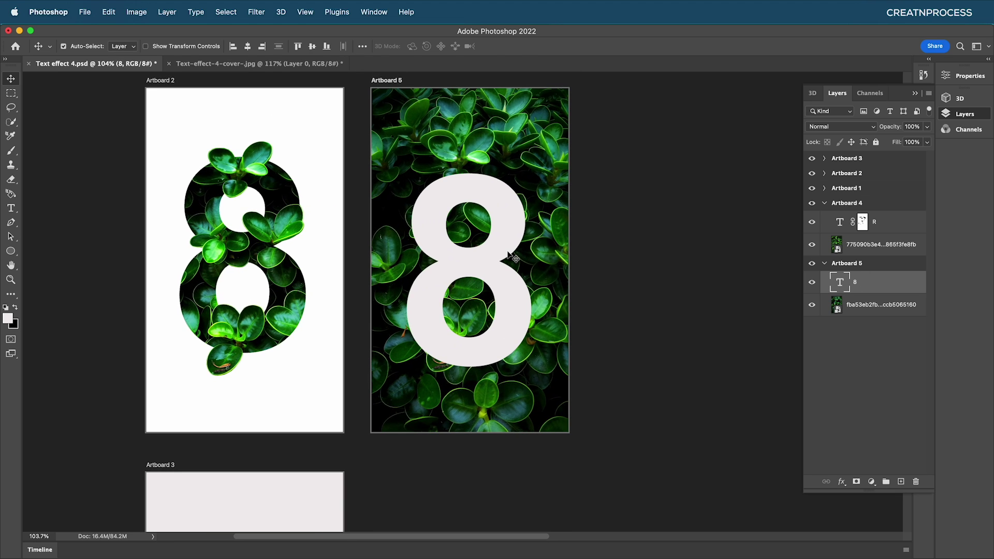
key("super+t")
left_click_drag(470, 138, 470, 124)
left_click_drag(503, 275, 504, 272)
key("Return")
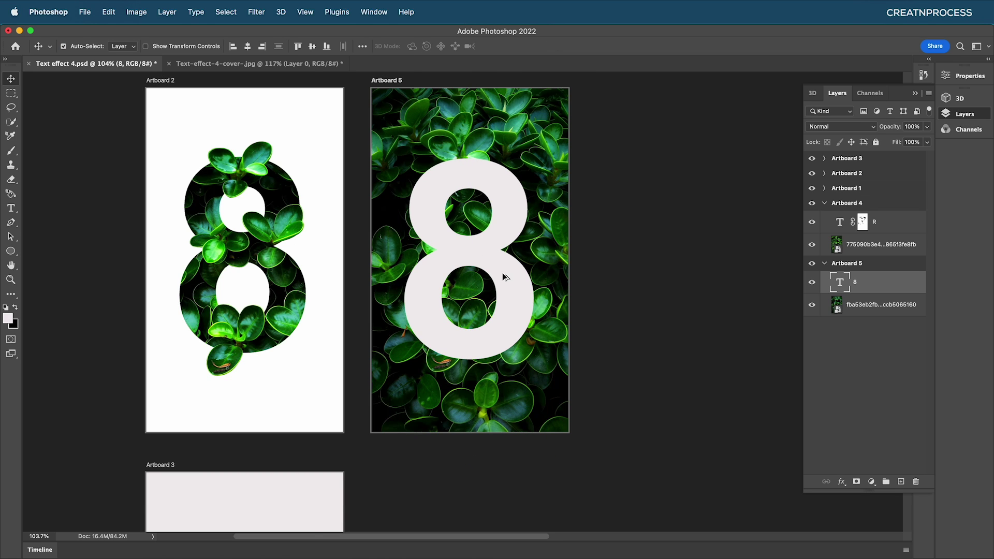
- Add a new layer above the 8 text in Artboard 5 and fill it with the light grey foreground color
scroll(508, 279, "up", 4)
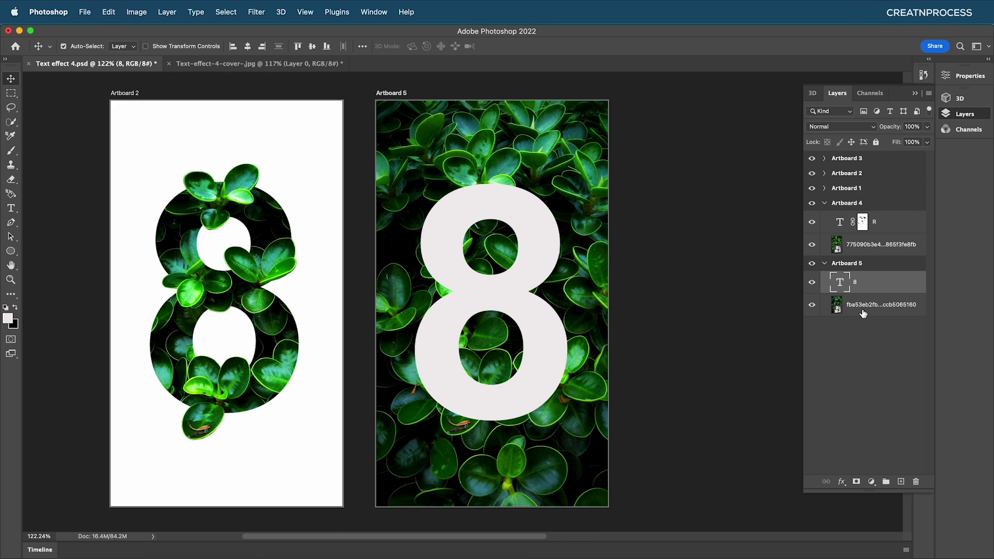
left_click(901, 482)
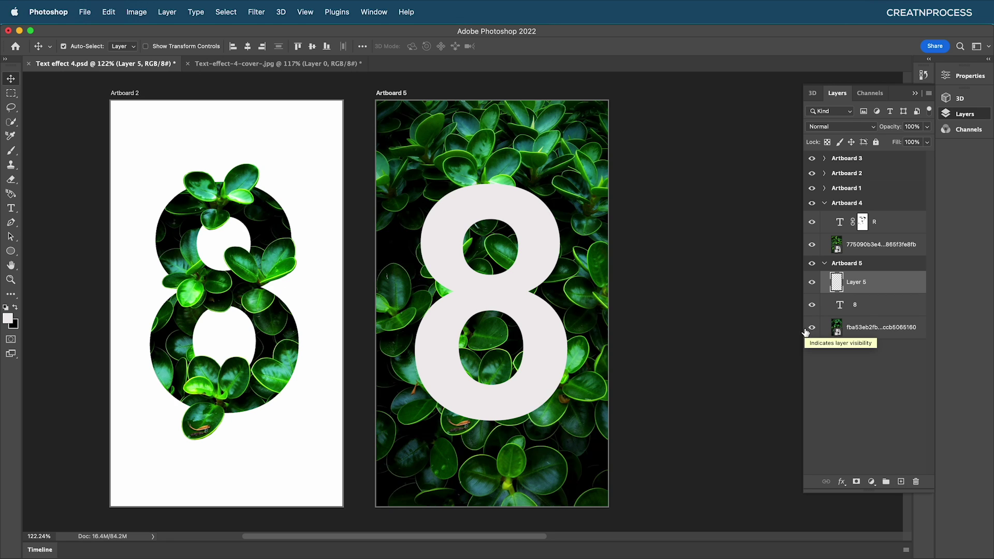
key("alt+BackSpace")
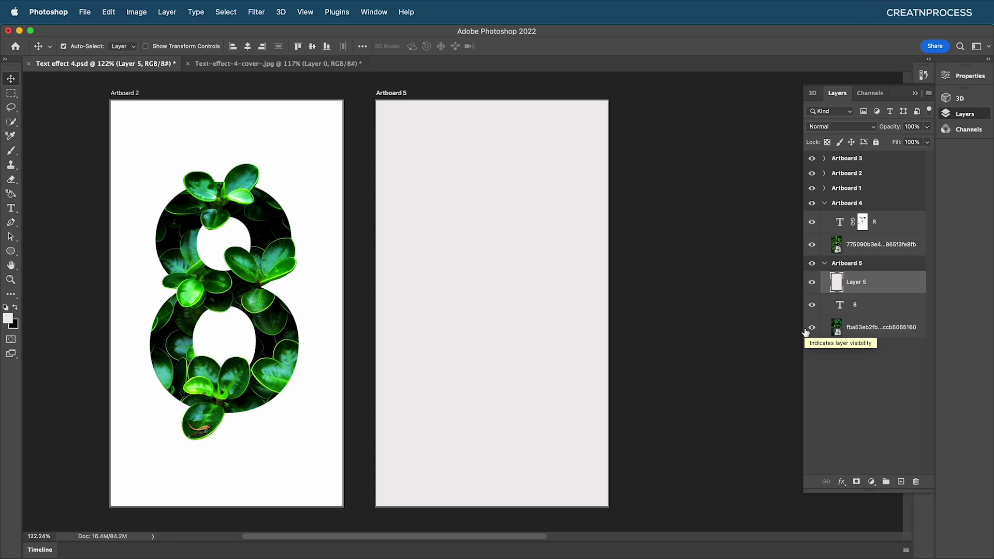
- Hide the 8 text layer, mask the light grey layer with the number's outline, and invert that mask
left_click(840, 306, "super")
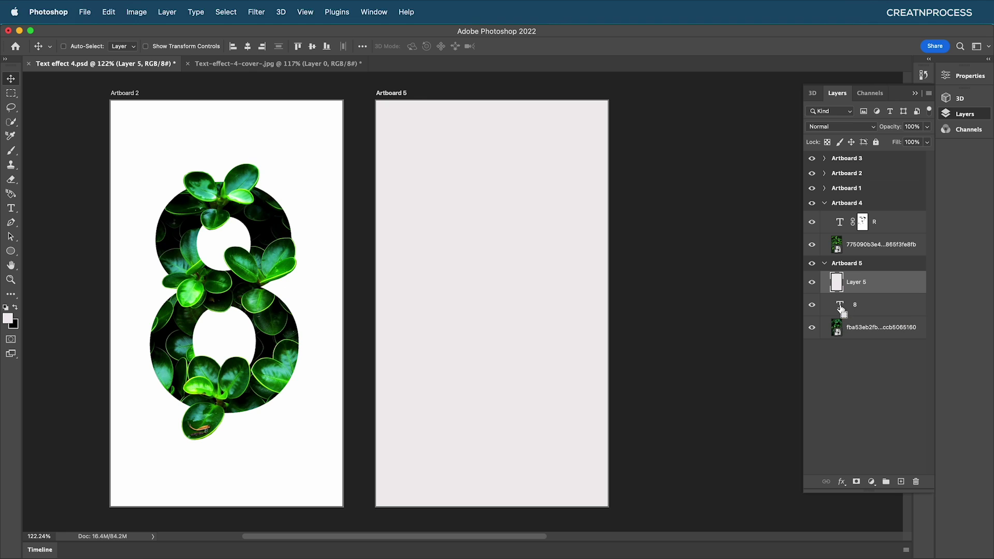
left_click(812, 306)
left_click(856, 482)
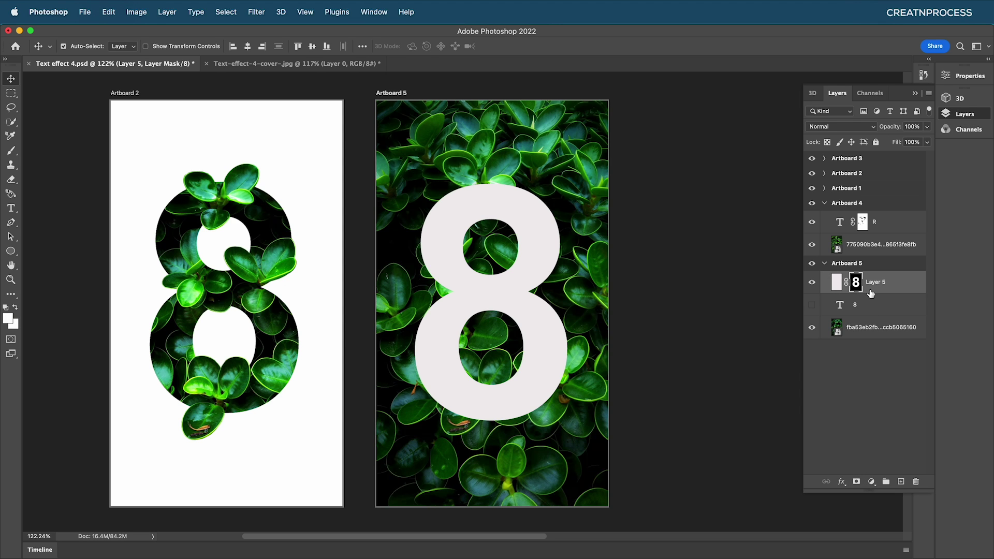
key("super+i")
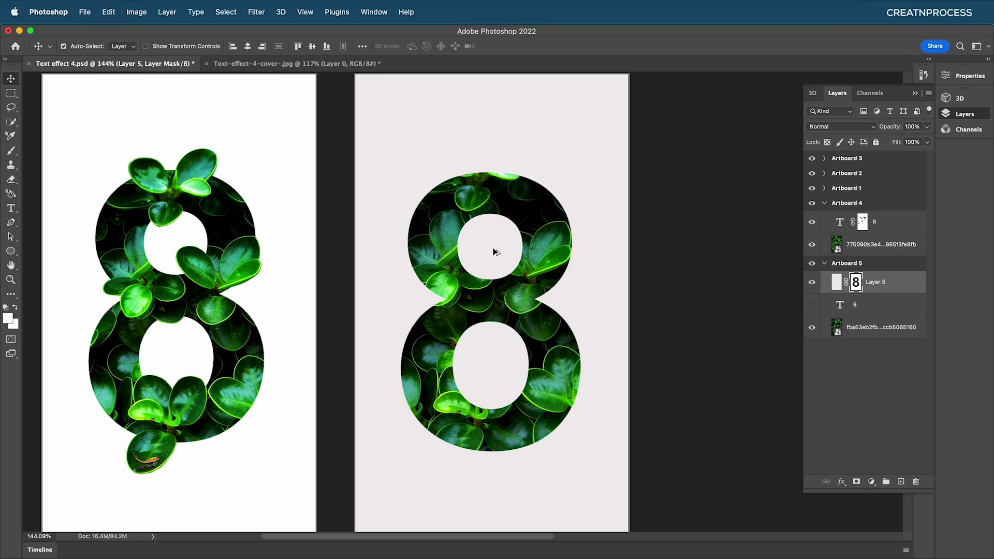
- Move Artboard 5's leaf photo down behind the cut-out 8 to match the leaf placement in Artboard 2's finished 8
scroll(513, 264, "down", 5)
scroll(516, 265, "up", 2)
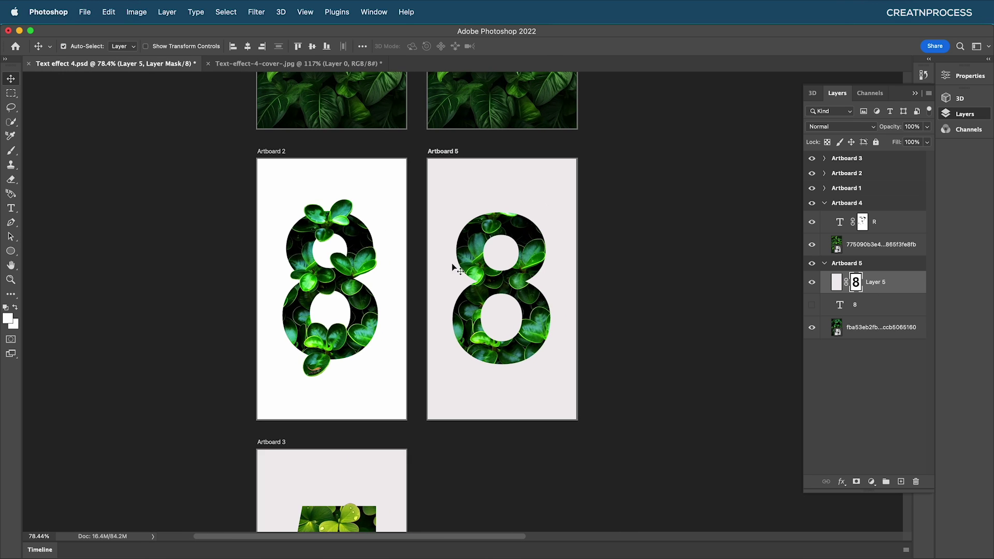
scroll(308, 197, "up", 3)
scroll(383, 231, "up", 3)
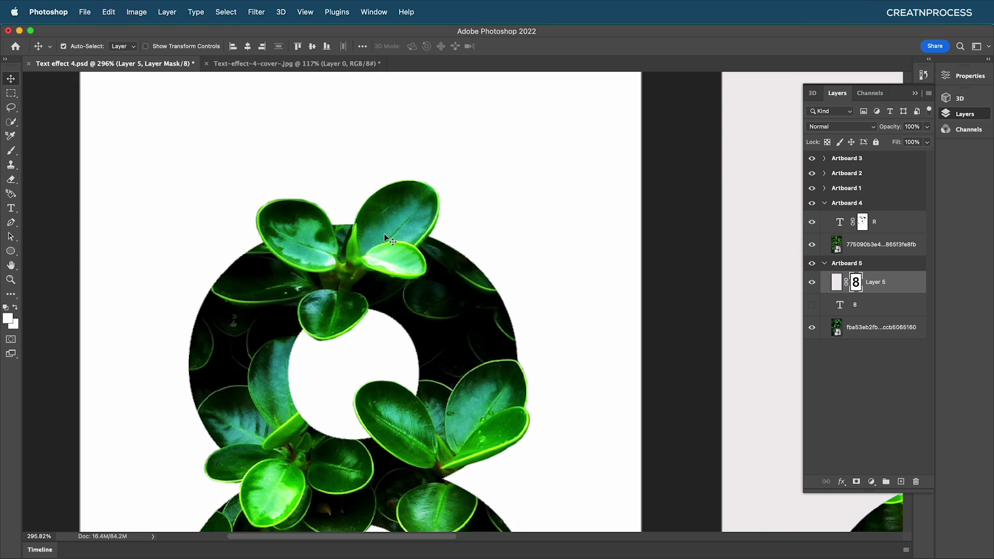
scroll(386, 244, "down", 5)
scroll(379, 264, "up", 4)
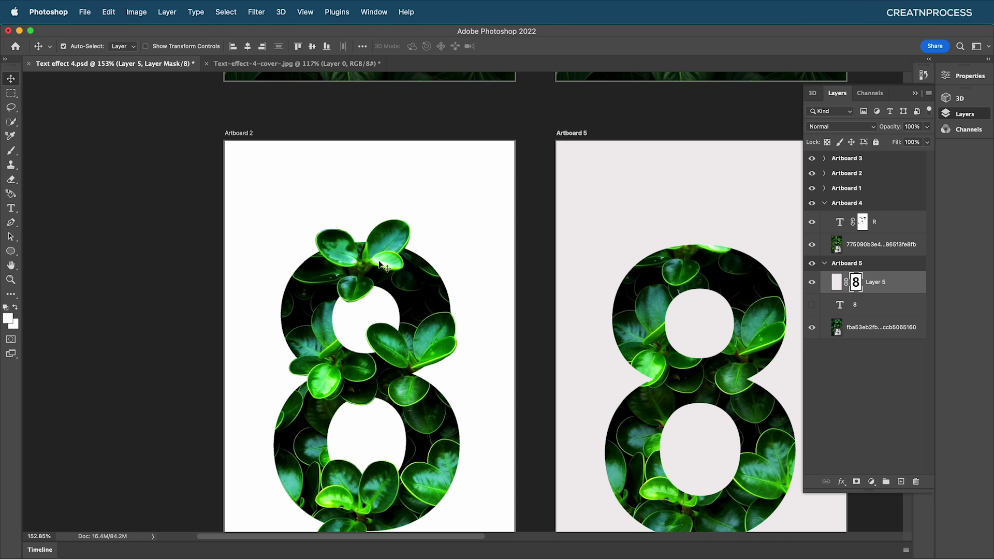
scroll(526, 260, "right", 5)
scroll(526, 259, "down", 3)
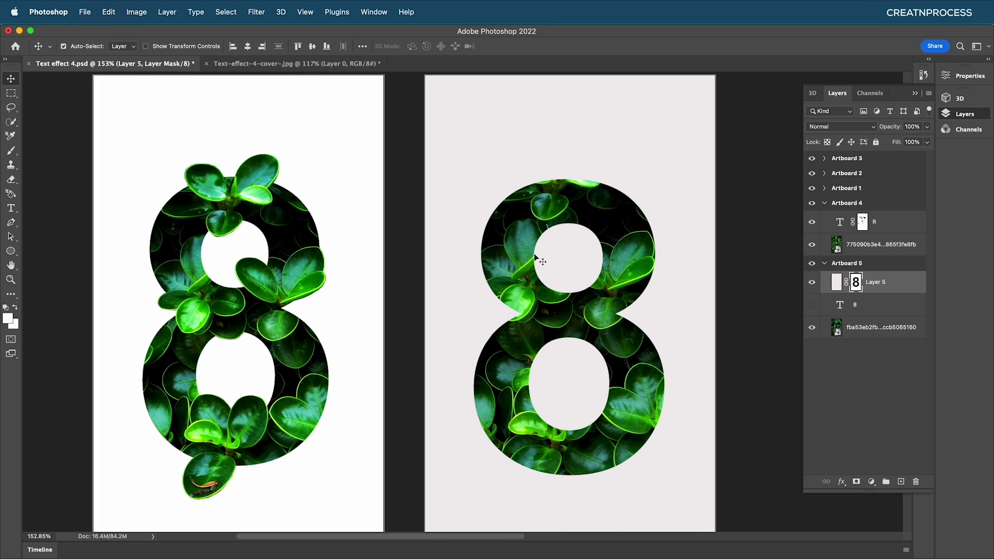
left_click(565, 212)
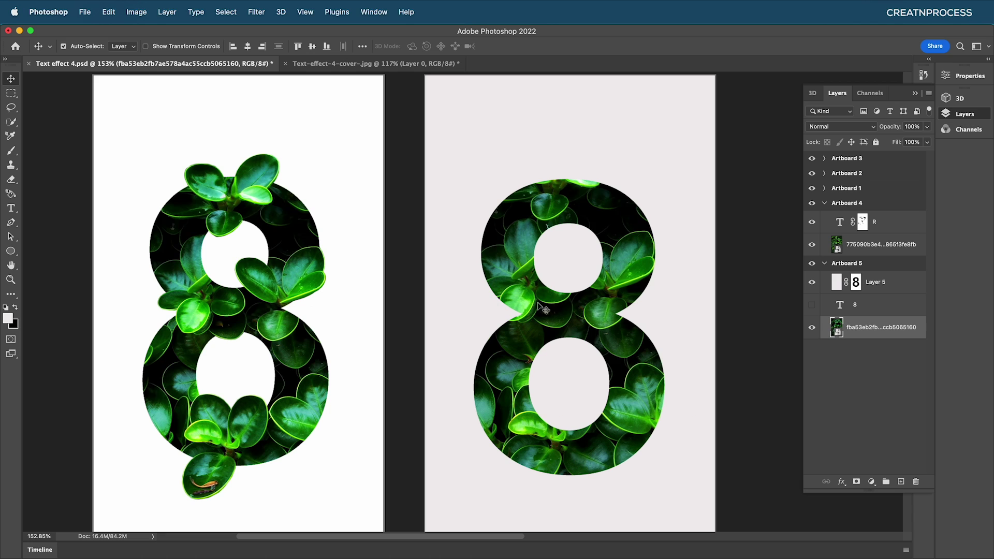
left_click_drag(618, 324, 624, 349)
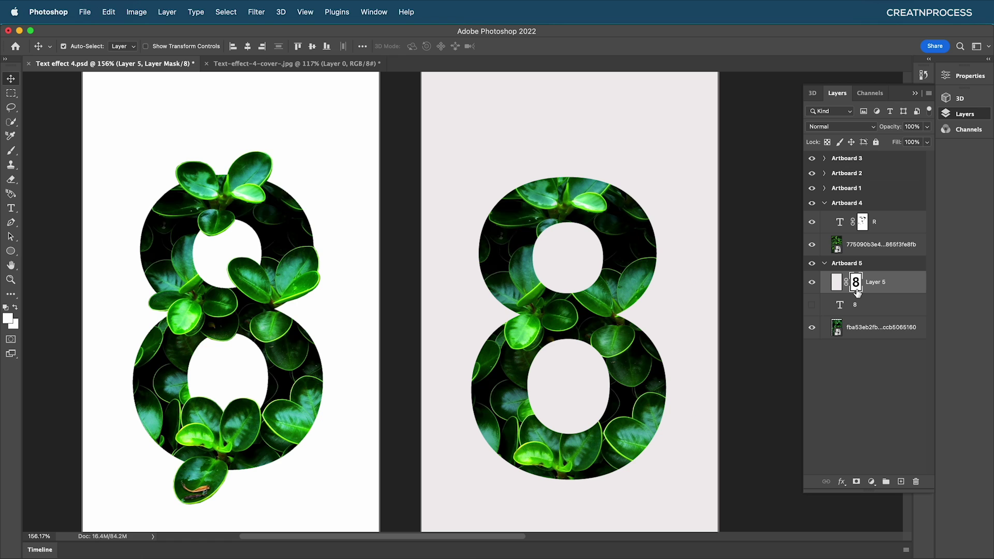
- Brush black (000000) on Layer 5's mask over the leaf at the top edge of the 8
key("b")
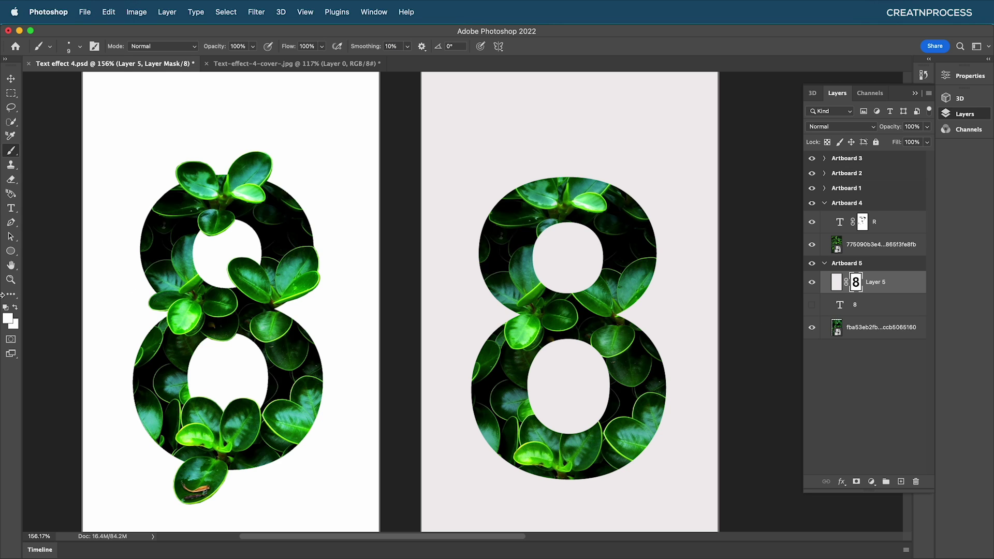
left_click(10, 322)
left_click(259, 334)
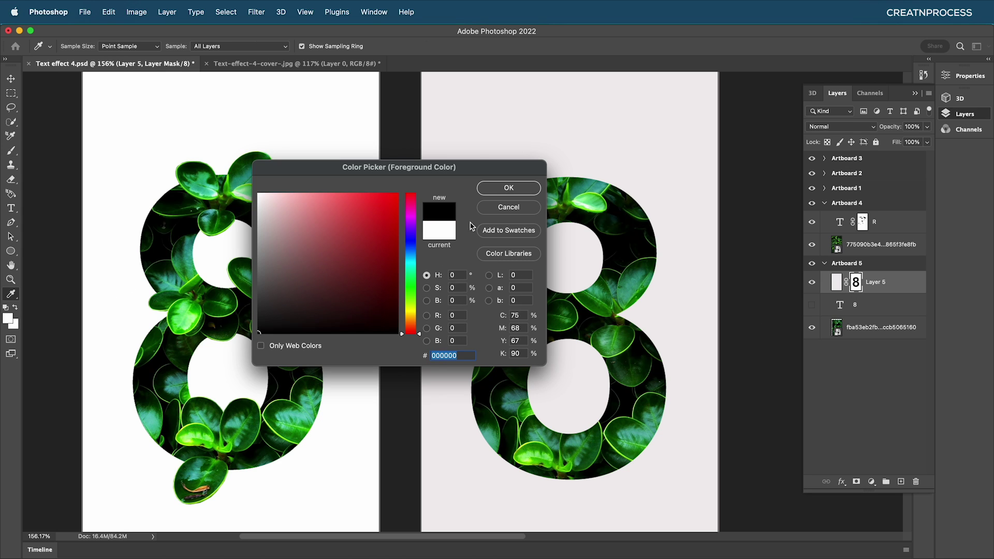
left_click(493, 192)
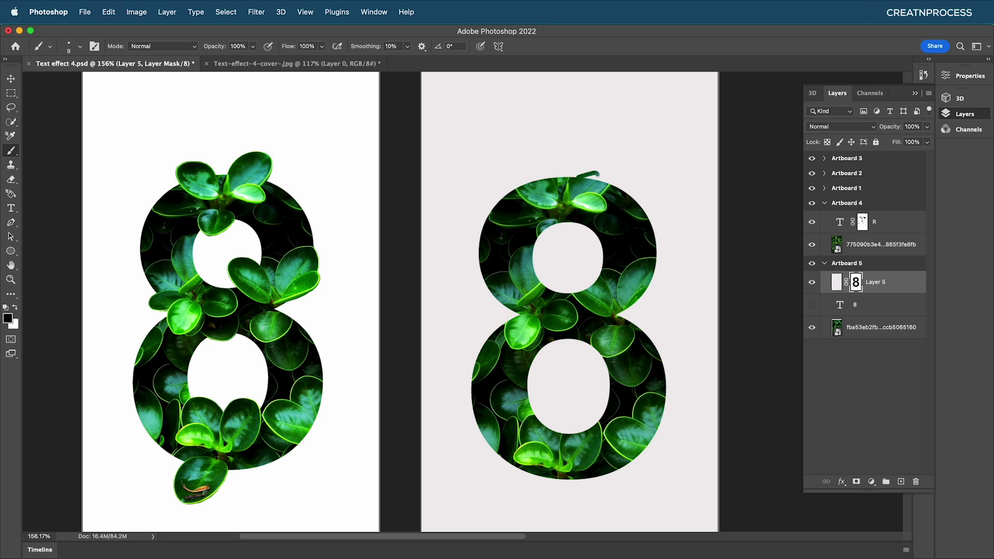
scroll(598, 172, "up", 3)
left_click_drag(591, 179, 627, 220)
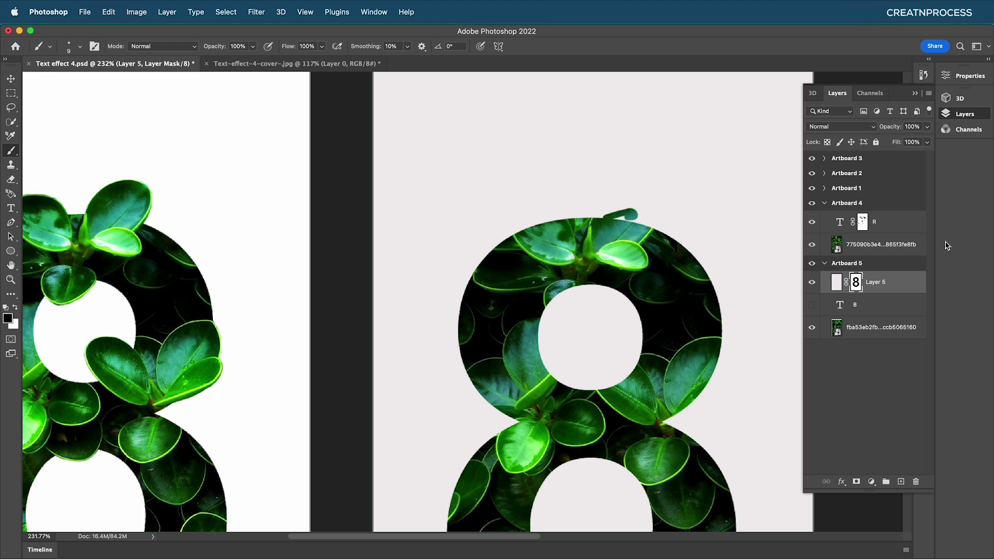
- Lower Layer 5's fill to 47% and reveal most of the upper right leaf above the 8 with a 20 px brush
left_click(927, 142)
left_click(901, 157)
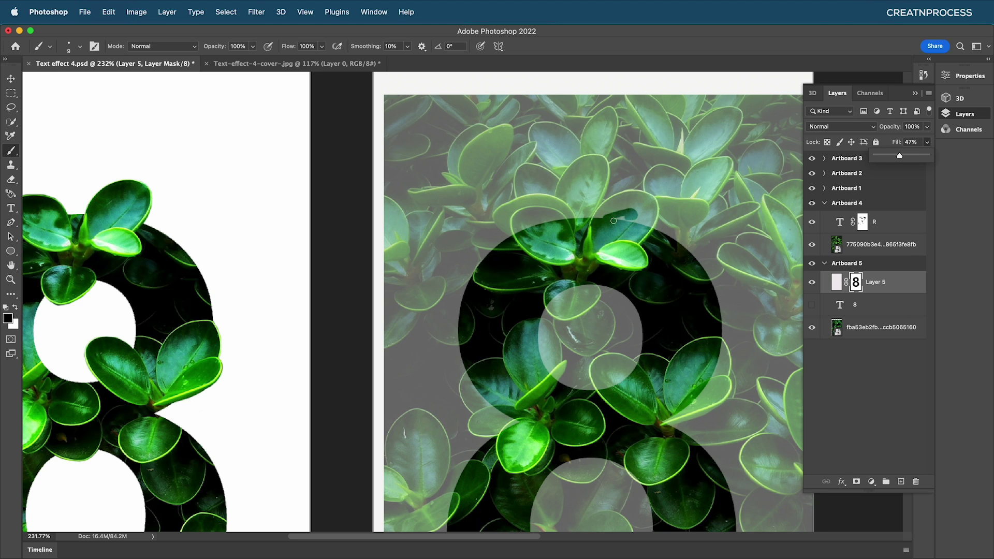
scroll(614, 220, "up", 10)
left_click_drag(640, 205, 486, 262)
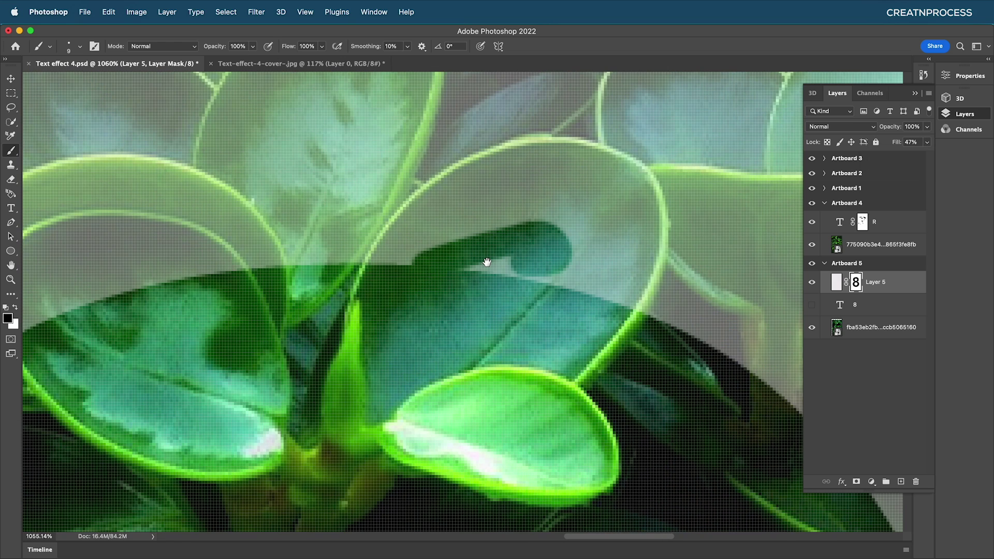
key("bracketright")
key("bracketright")
mouse_move(394, 264)
left_mouse_down()
mouse_move(433, 241)
mouse_move(604, 277)
mouse_move(624, 299)
mouse_move(637, 246)
mouse_move(633, 202)
mouse_move(614, 187)
mouse_move(506, 173)
left_mouse_up()
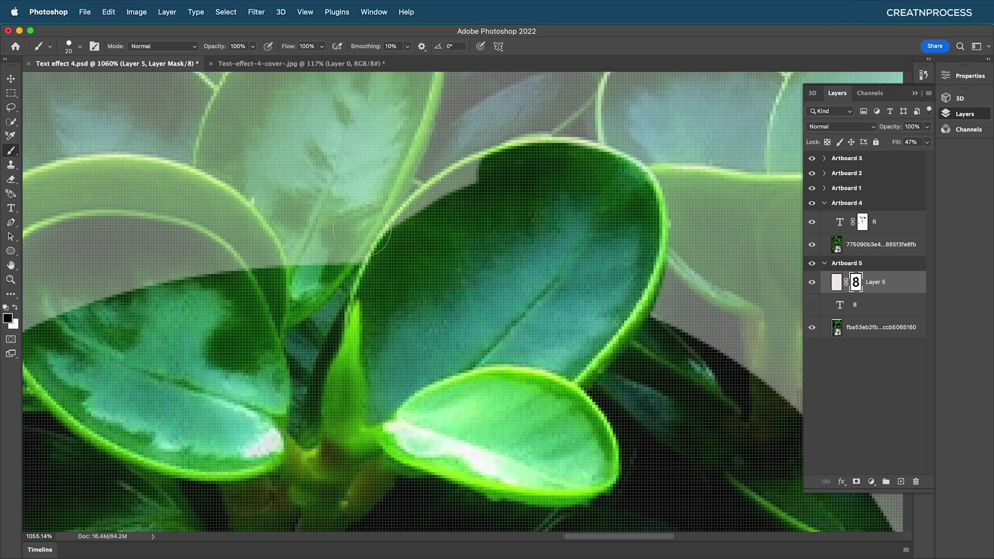
left_click_drag(11, 120, 41, 134)
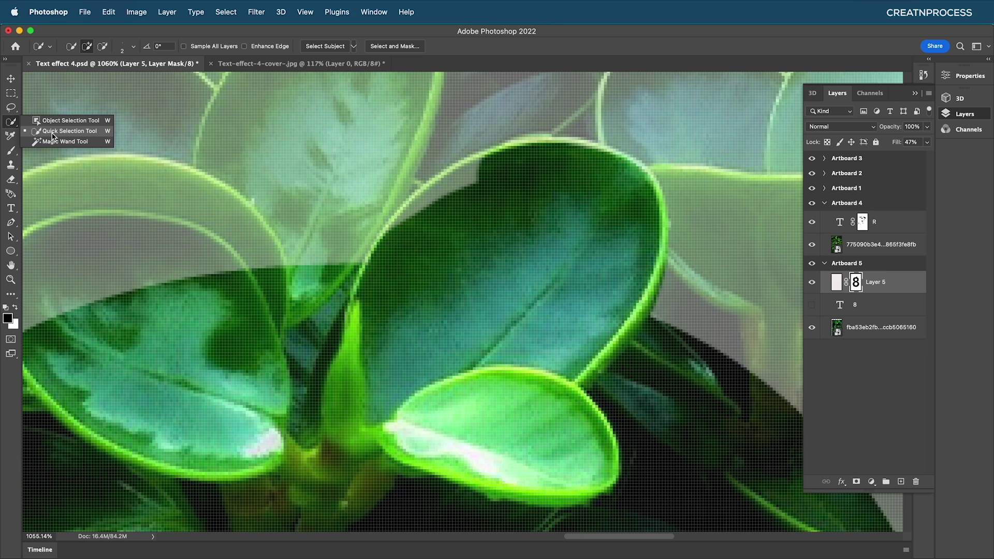
left_click(47, 132)
key("b")
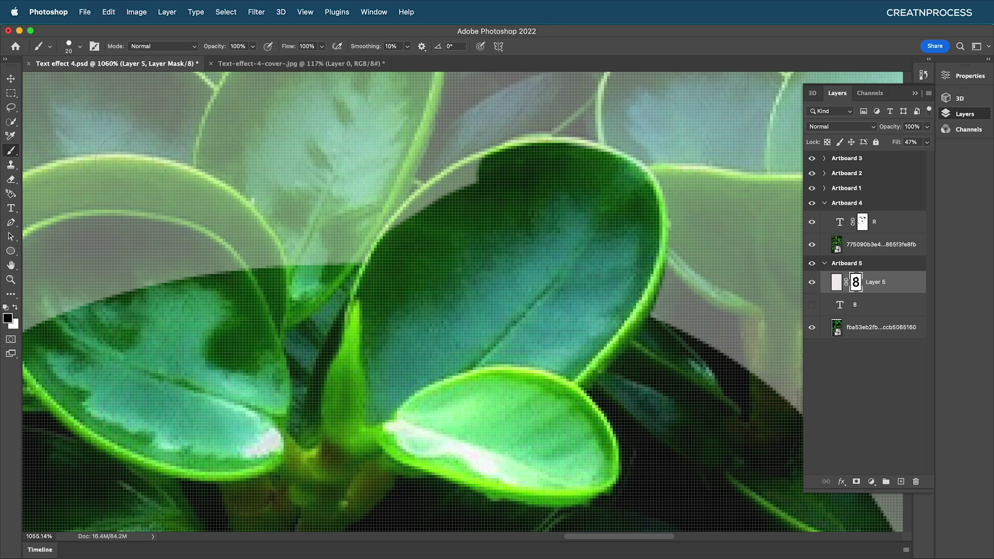
- Finish revealing the upper right leaf by painting the mask black up to its outer rim
mouse_move(407, 242)
left_mouse_down()
mouse_move(464, 196)
mouse_move(603, 182)
left_mouse_up()
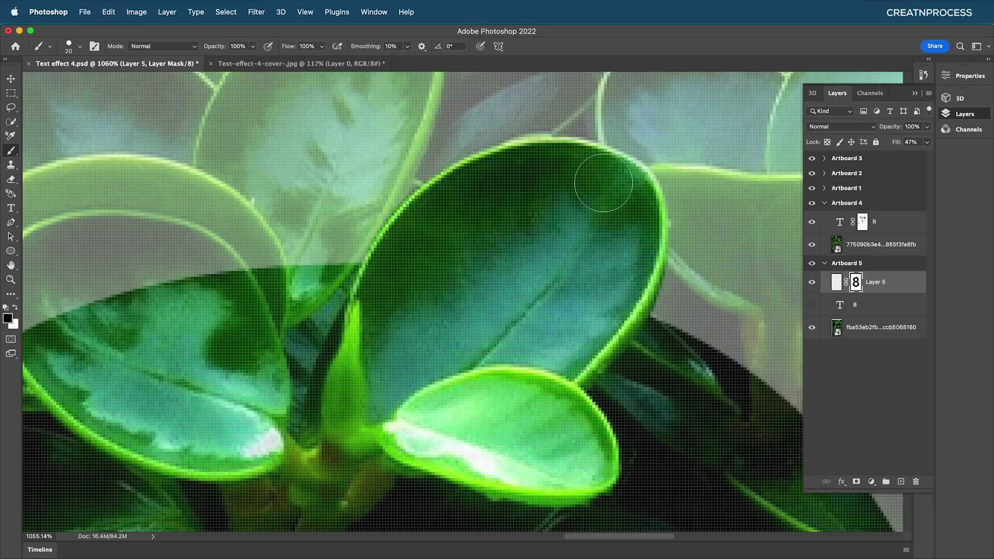
left_click_drag(547, 255, 530, 159)
left_click_drag(510, 293, 553, 337)
- Paint Layer 5's mask black over the upper left leaf that rises above the top of the 8
left_click_drag(413, 266, 661, 364)
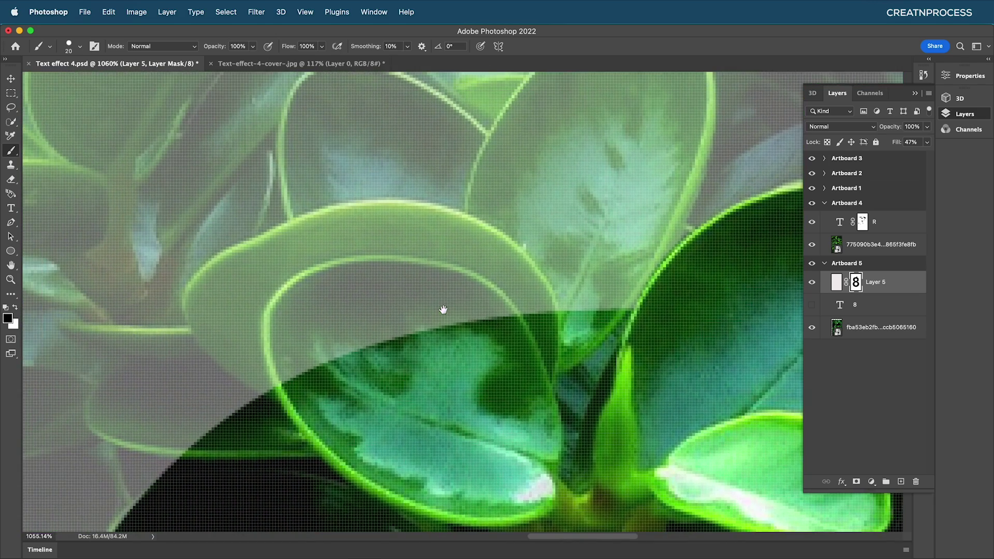
mouse_move(505, 310)
left_mouse_down()
mouse_move(472, 319)
mouse_move(442, 293)
mouse_move(343, 286)
mouse_move(311, 298)
mouse_move(294, 343)
mouse_move(303, 372)
mouse_move(437, 325)
mouse_move(445, 333)
left_mouse_up()
left_click_drag(473, 381, 409, 380, "super")
left_click_drag(527, 357, 495, 196)
- Reveal the right-hand leaves that extend past the 8's upper loop near the waist by painting Layer 5's mask black
scroll(562, 345, "up", 5)
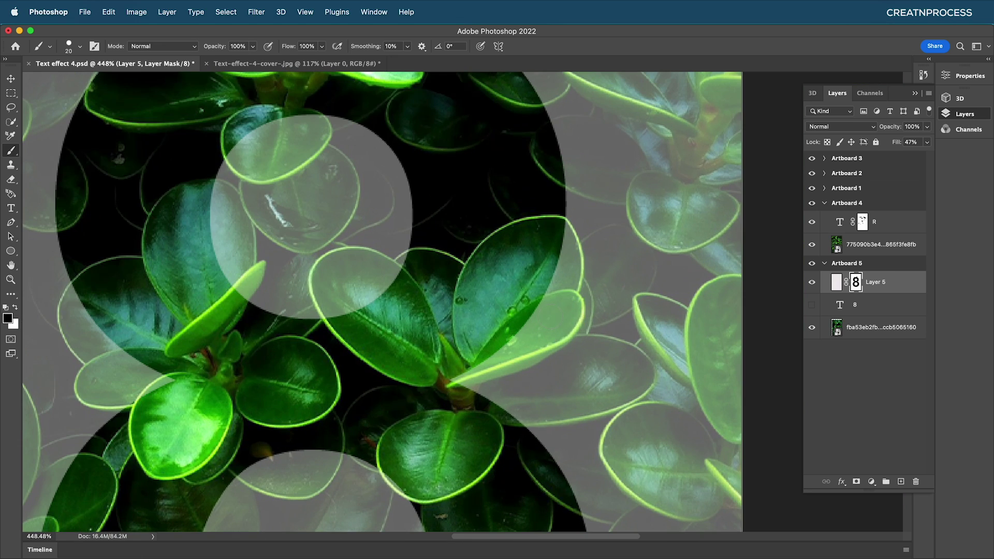
scroll(549, 304, "up", 6)
mouse_move(564, 291)
left_mouse_down()
mouse_move(636, 286)
mouse_move(624, 355)
left_mouse_up()
mouse_move(604, 392)
left_mouse_down()
mouse_move(597, 271)
mouse_move(591, 304)
mouse_move(355, 434)
mouse_move(222, 457)
left_mouse_up()
mouse_move(285, 418)
left_mouse_down("super")
mouse_move(240, 440)
mouse_move(409, 319)
mouse_move(446, 151)
mouse_move(458, 259)
mouse_move(435, 295)
left_mouse_up("super")
scroll(438, 306, "down", 3)
scroll(440, 305, "up", 5)
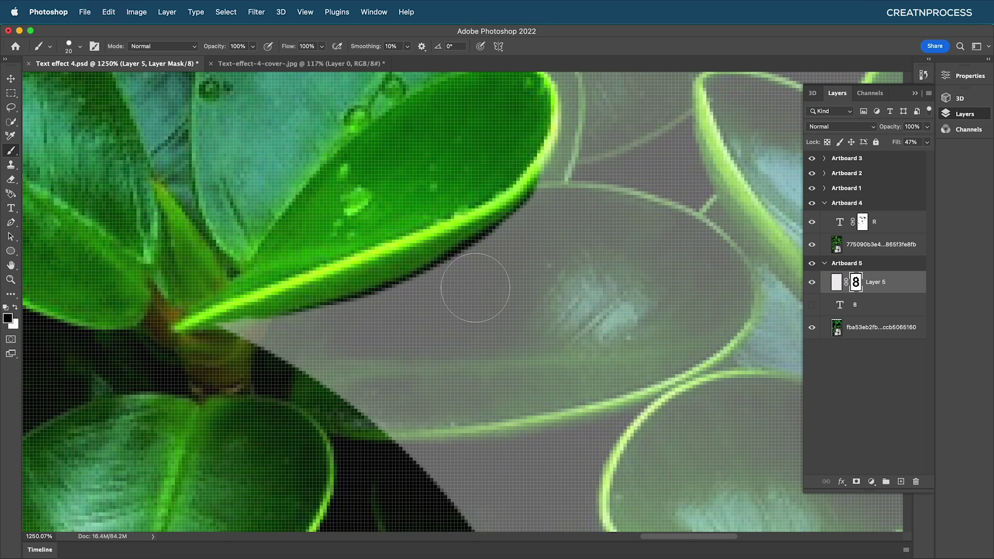
- Refine the mask around the leaves on the right of the waist, painting white below the edge and black over the leaf area
key("x")
left_click_drag(434, 302, 553, 221)
scroll(410, 304, "left", 8)
scroll(411, 304, "up", 3)
key("x")
mouse_move(385, 309)
left_mouse_down()
mouse_move(330, 294)
mouse_move(313, 305)
mouse_move(301, 281)
mouse_move(291, 215)
mouse_move(324, 179)
mouse_move(374, 170)
mouse_move(437, 178)
mouse_move(467, 202)
mouse_move(434, 285)
left_mouse_up()
- Reveal the leaf overlapping the upper right rim of the 8's lower opening on Layer 5's mask
scroll(448, 292, "down", 6)
left_click_drag(446, 375, 444, 292)
scroll(432, 294, "down", 5)
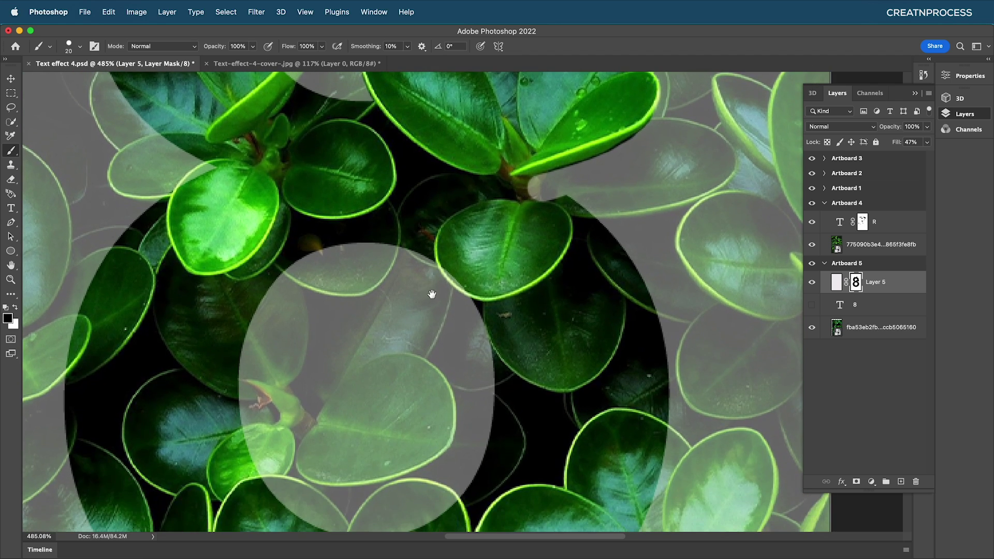
scroll(460, 287, "up", 5)
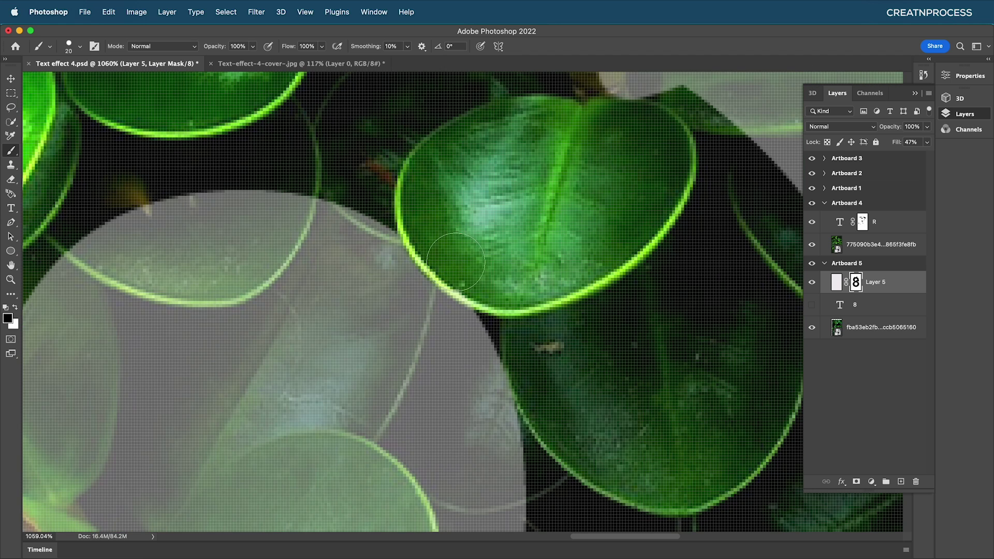
- Reveal the leaf with the dried orange debris hanging below the 8 by painting Layer 5's mask black
scroll(466, 270, "down", 10)
scroll(466, 275, "down", 2)
scroll(446, 311, "up", 10)
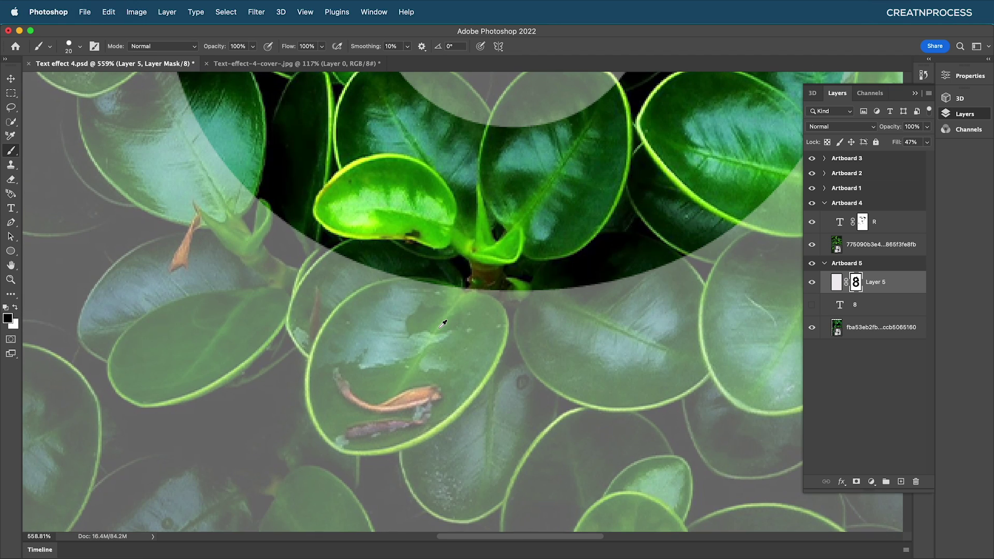
left_click_drag(433, 295, 397, 294)
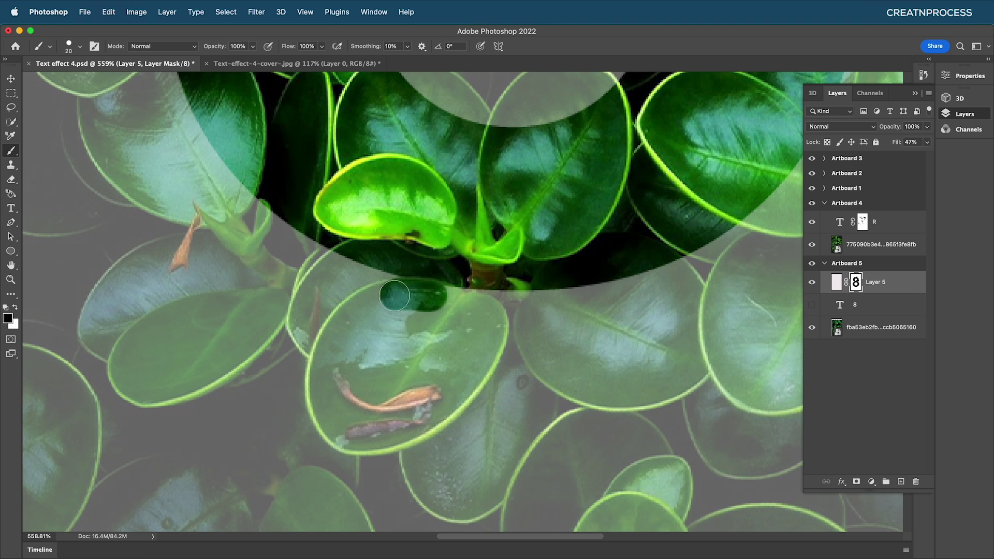
scroll(420, 263, "up", 4)
scroll(420, 262, "down", 5)
mouse_move(481, 183)
left_mouse_down()
mouse_move(499, 167)
mouse_move(496, 183)
mouse_move(522, 210)
mouse_move(518, 260)
mouse_move(406, 381)
mouse_move(357, 402)
mouse_move(290, 390)
mouse_move(267, 354)
mouse_move(260, 312)
mouse_move(278, 243)
mouse_move(425, 198)
mouse_move(391, 202)
mouse_move(354, 367)
mouse_move(361, 320)
mouse_move(450, 223)
left_mouse_up()
scroll(471, 361, "up", 1)
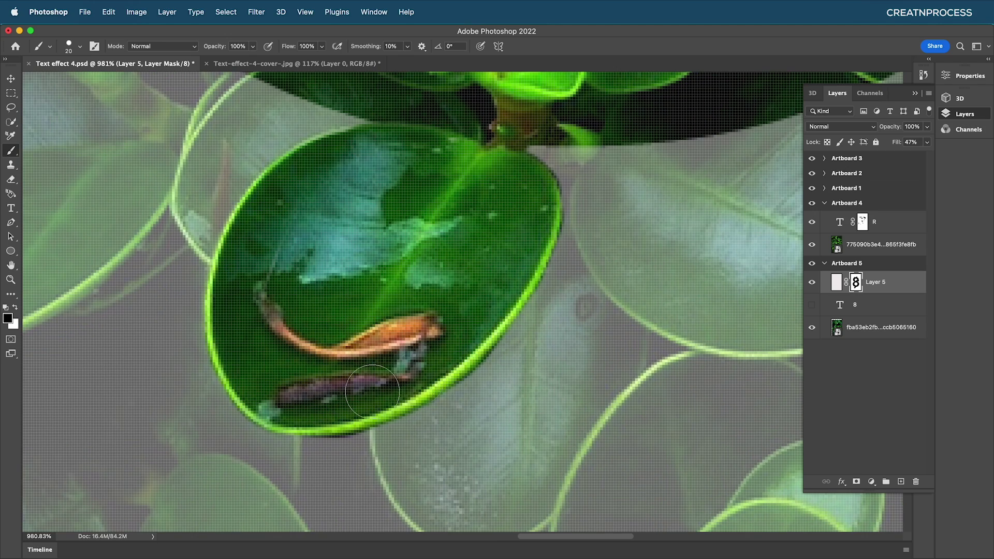
- Clean up the hanging bottom leaf's outline on the mask with white and black strokes, undoing a stray dab
scroll(362, 383, "up", 6)
key("x")
left_click_drag(352, 383, 293, 400)
scroll(294, 399, "down", 1)
left_click_drag(650, 191, 431, 373)
left_click(414, 262)
key("super+z")
key("x")
left_click_drag(425, 251, 473, 167)
scroll(487, 241, "down", 10)
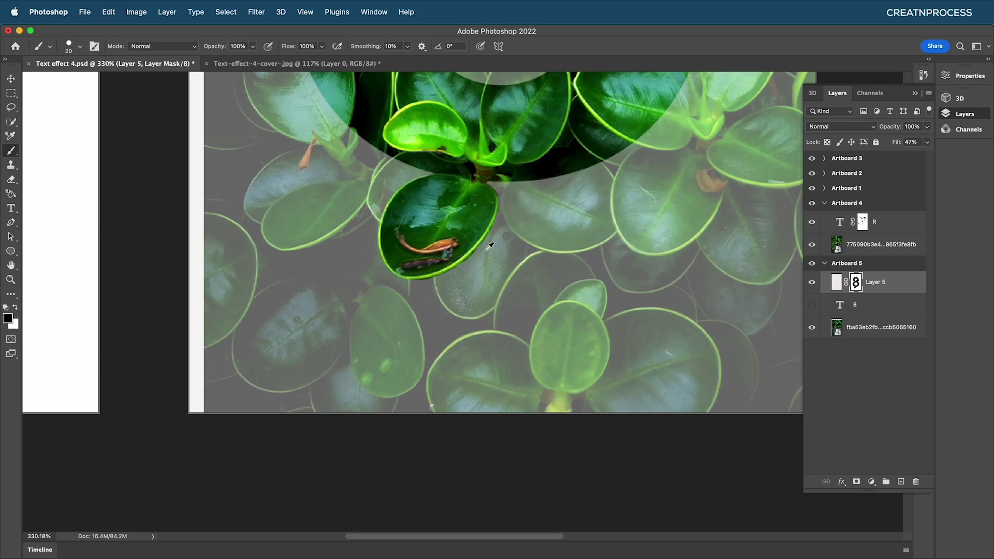
- Reveal the leaves protruding from the left side of the 8's waist by painting Layer 5's mask black
left_click_drag(449, 220, 497, 294)
scroll(497, 294, "down", 5)
left_click_drag(418, 243, 460, 275)
scroll(346, 267, "up", 1)
mouse_move(544, 173)
left_mouse_down()
mouse_move(525, 254)
mouse_move(486, 255)
mouse_move(574, 248)
mouse_move(510, 293)
mouse_move(489, 248)
mouse_move(459, 238)
mouse_move(374, 307)
mouse_move(382, 344)
mouse_move(575, 363)
left_mouse_up()
scroll(524, 254, "up", 4)
scroll(524, 254, "up", 6)
scroll(517, 239, "up", 2)
scroll(494, 250, "up", 3)
scroll(624, 356, "down", 10)
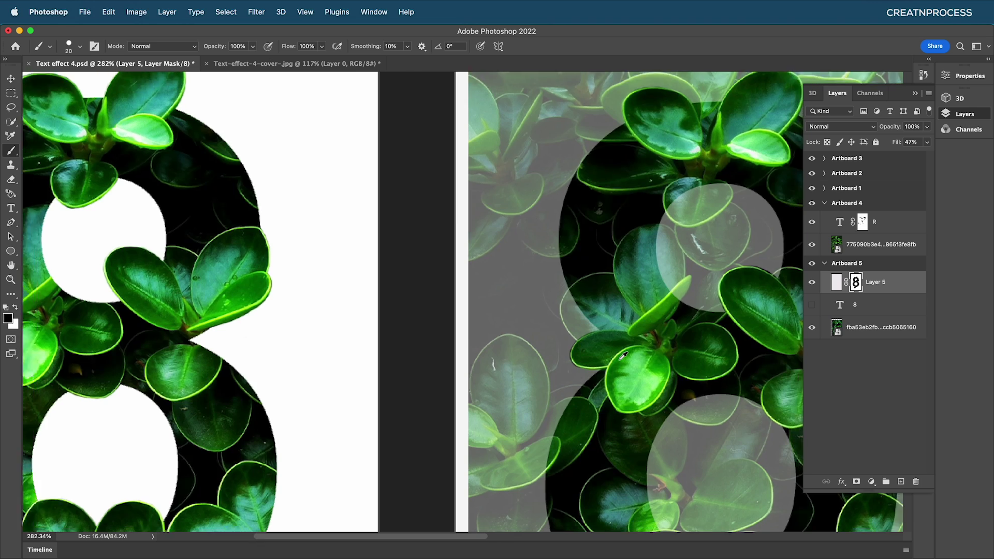
- Set Layer 5's fill to 100% so that it hides the photo outside the 8 in Artboard 5
scroll(624, 355, "down", 5)
left_click(926, 141)
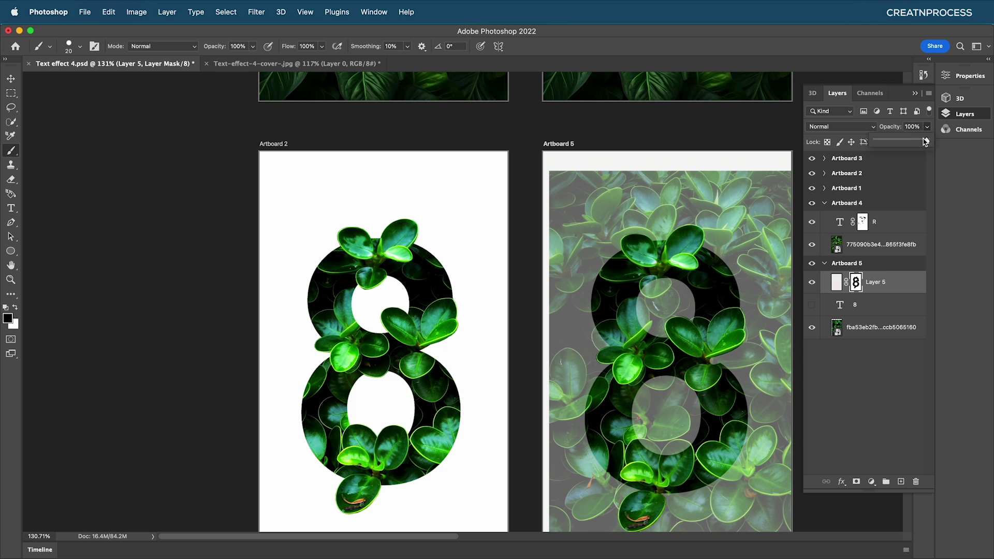
left_click(927, 128)
left_click(928, 142)
left_click_drag(925, 156, 950, 157)
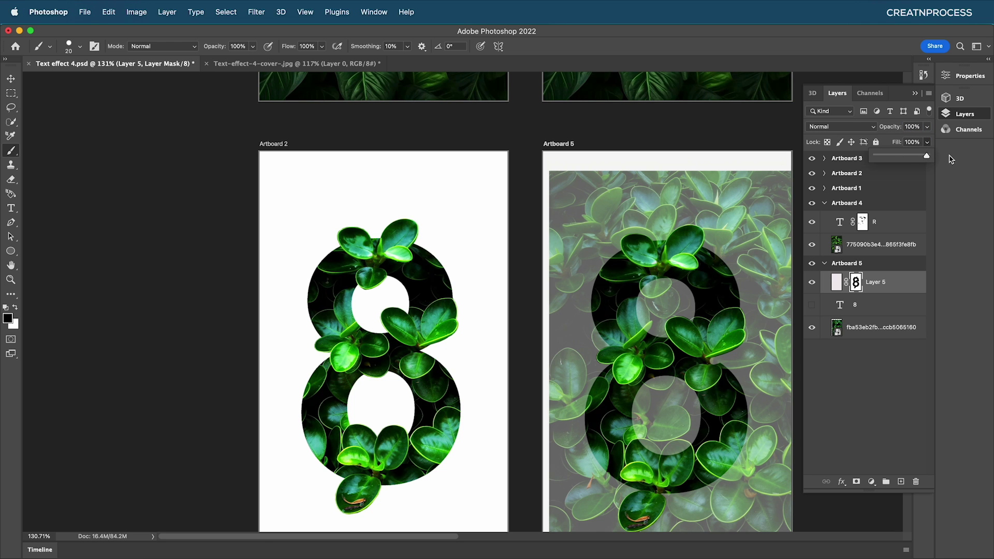
- Examine the finished leaf-filled 8 in Artboard 5 against Artboard 2, toggling Layer 5's visibility and checking the leaf edges up close
scroll(708, 334, "up", 2)
left_click_drag(684, 340, 583, 314)
scroll(584, 306, "down", 2)
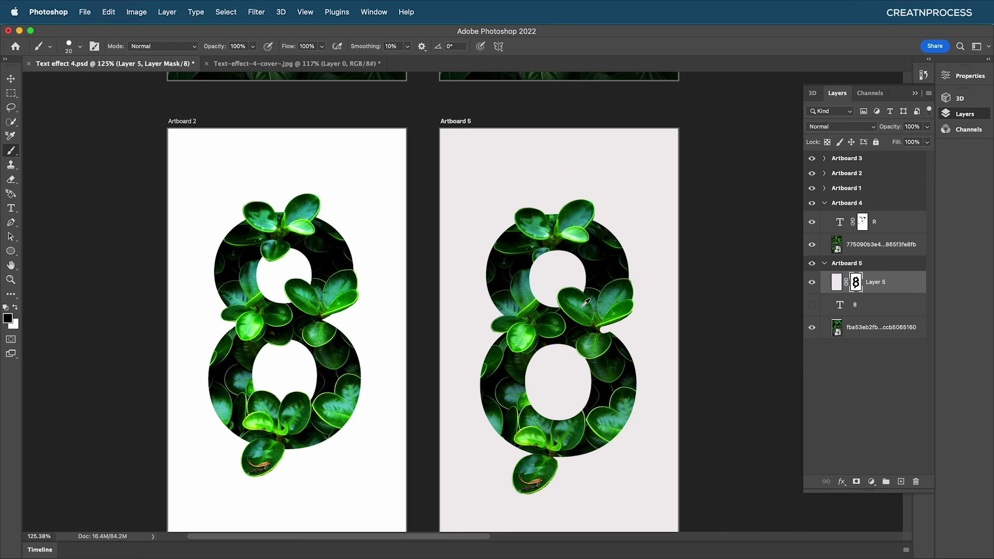
scroll(574, 307, "down", 3)
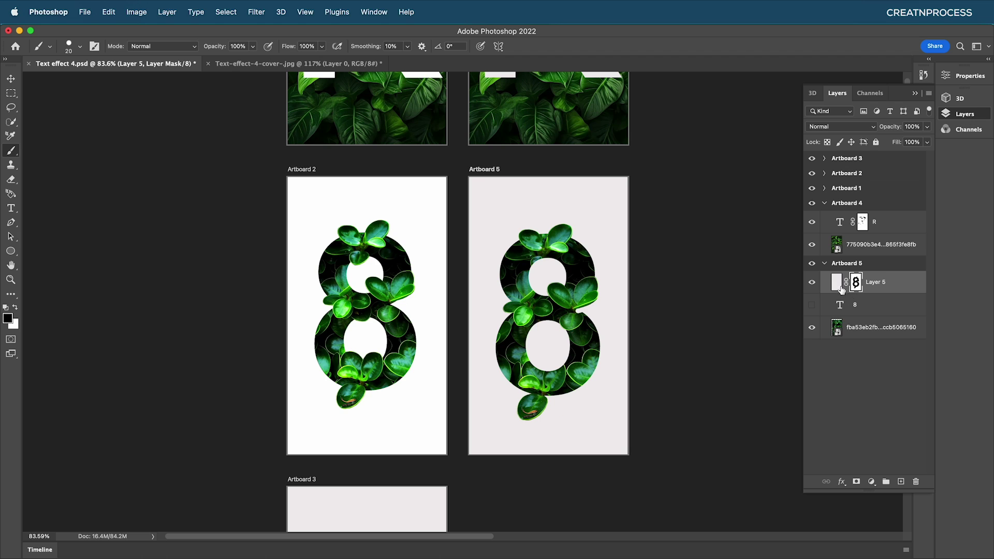
left_click(812, 283)
left_click(812, 283)
left_click(837, 284)
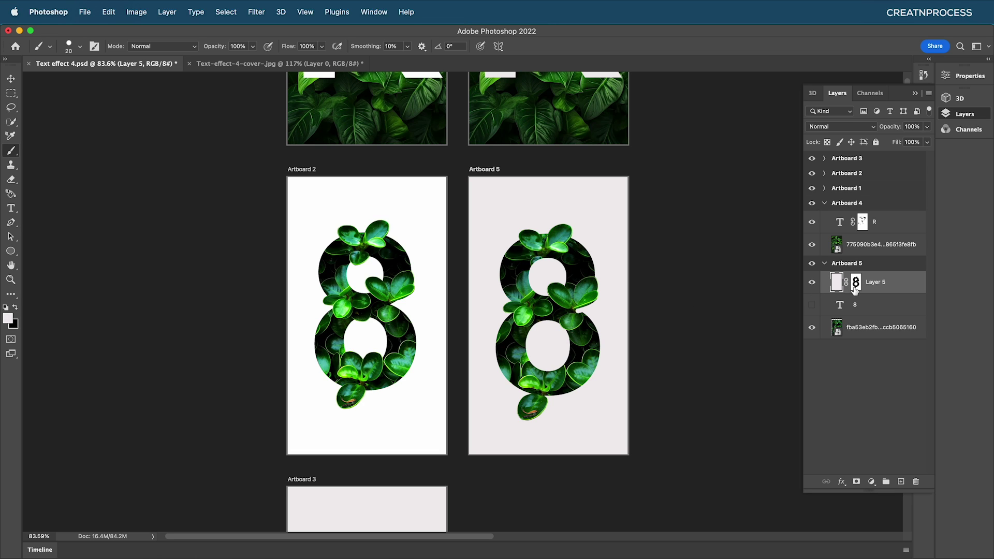
scroll(548, 235, "up", 10)
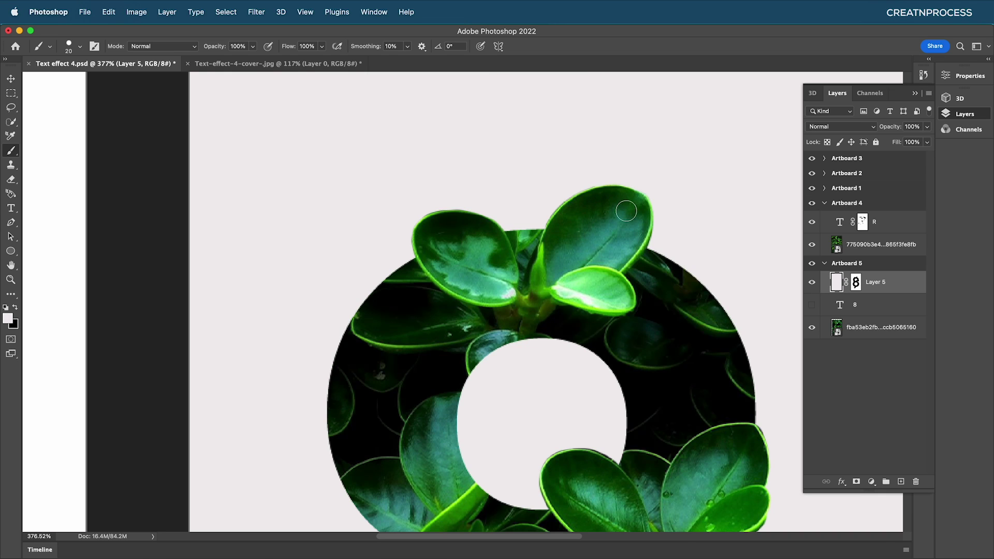
scroll(595, 279, "down", 10)
- Add a new blank artboard to the right of Artboard 3
scroll(497, 342, "up", 1)
left_click_drag(479, 451, 426, 278)
key("v")
left_click(257, 129)
left_click(435, 290)
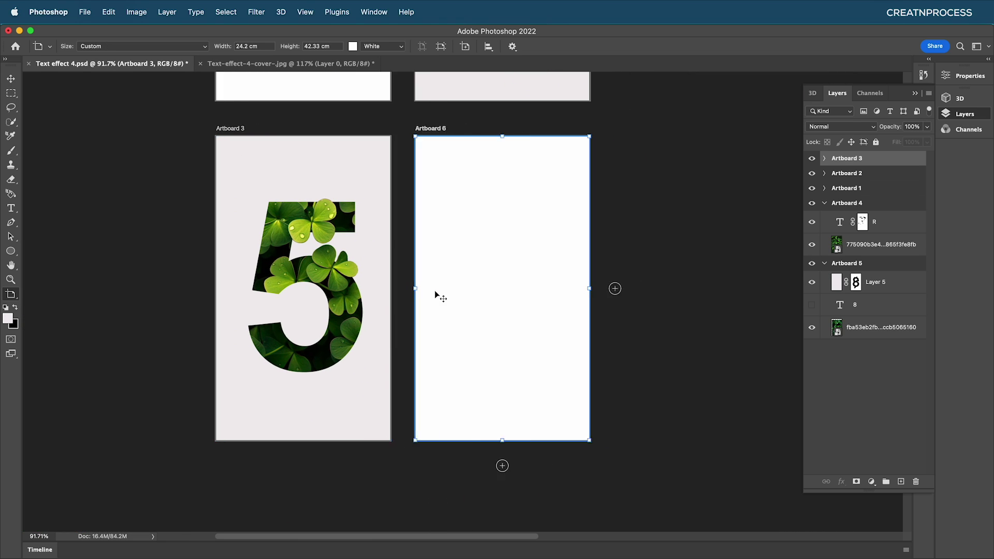
- Collapse the other expanded artboards and move Artboard 6 below Artboard 5 in the layer stack
scroll(446, 301, "up", 4)
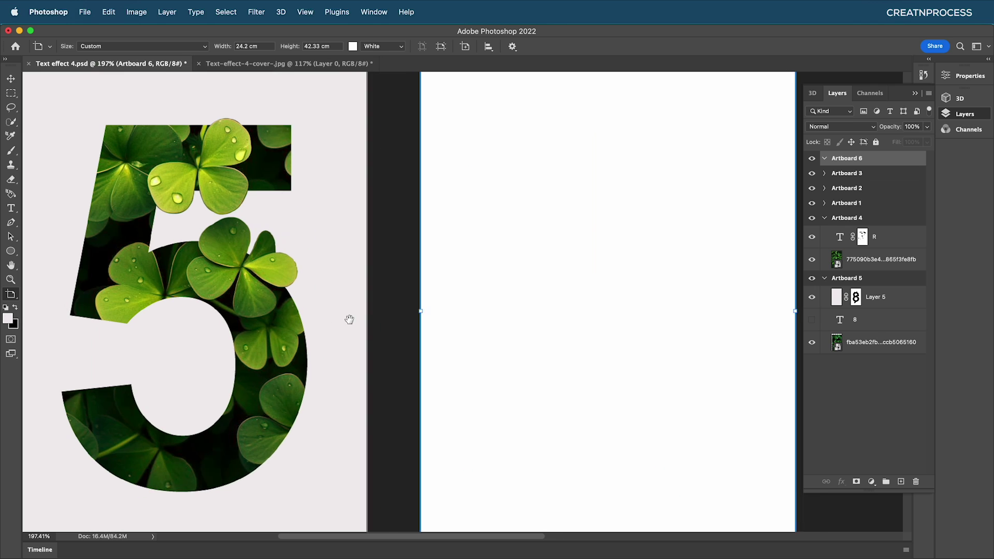
left_click_drag(349, 319, 369, 316)
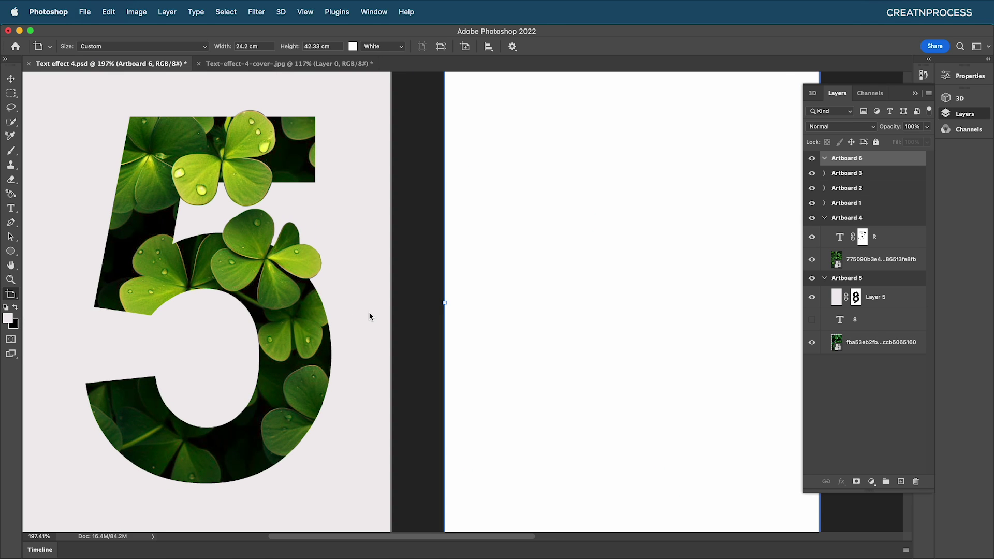
scroll(369, 312, "down", 4)
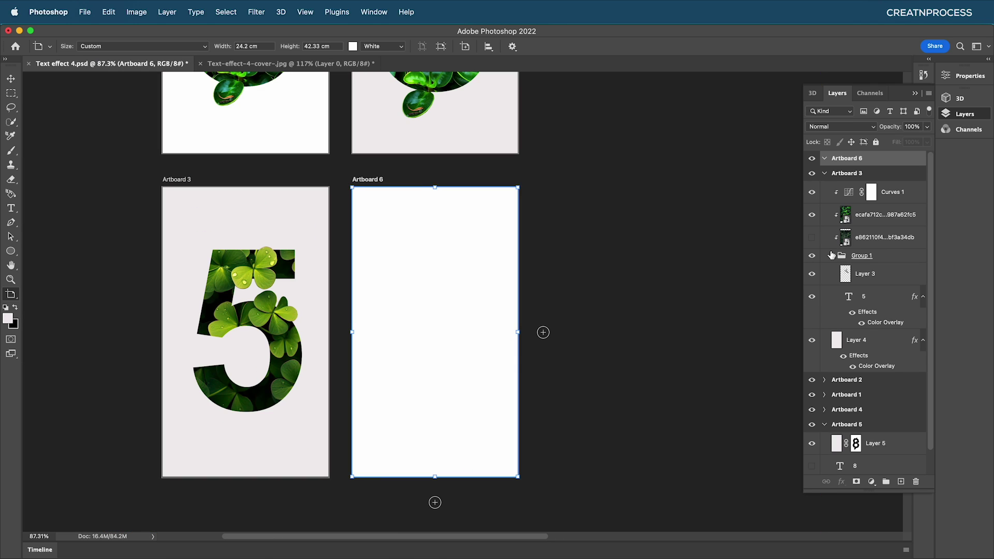
left_click(825, 174)
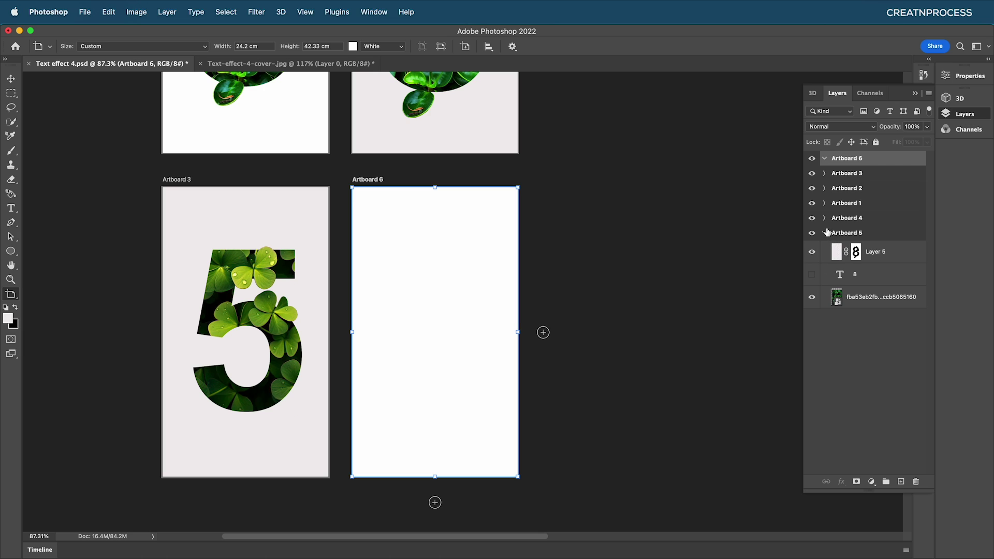
left_click(825, 233)
key("v")
left_click_drag(874, 158, 879, 254)
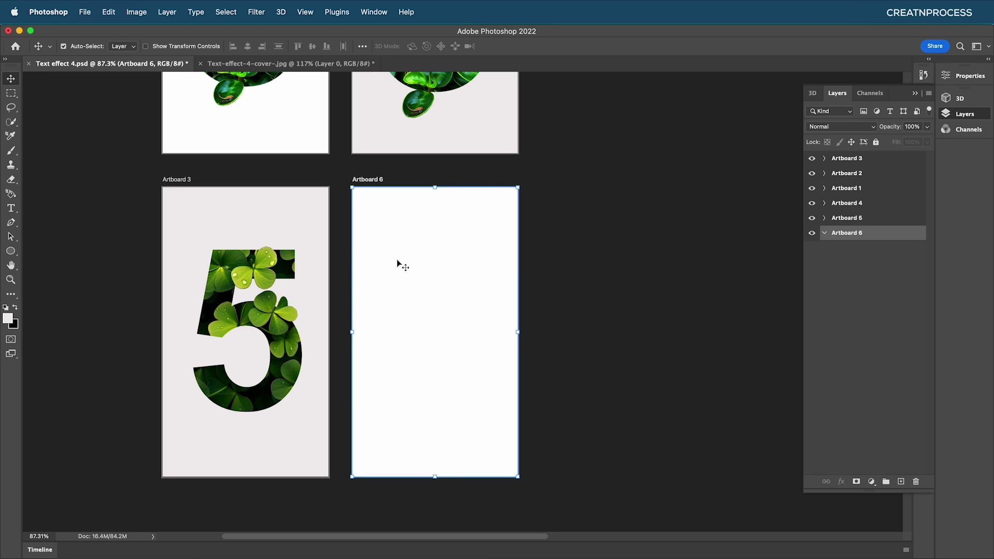
- Place the clover photo ecafa712c8ea71e9d9bc44d987a62fc5.jpeg from Finder into Artboard 6 at full artboard size
key("super+Tab")
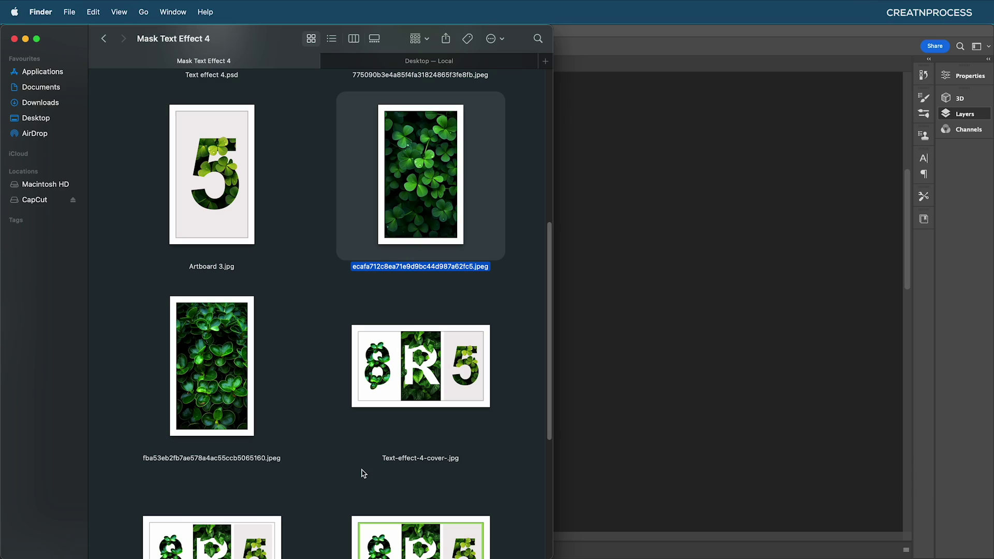
left_click_drag(425, 207, 570, 227)
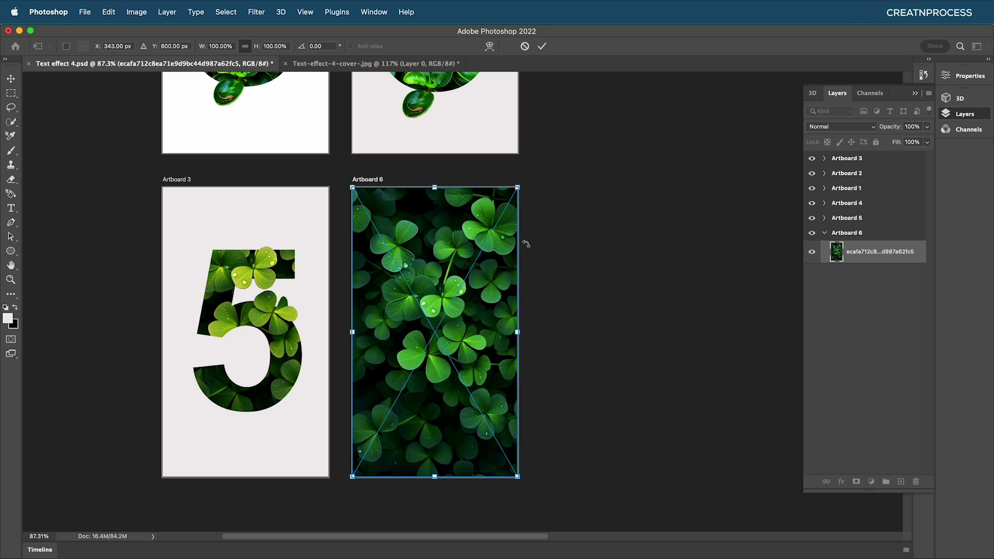
key("Return")
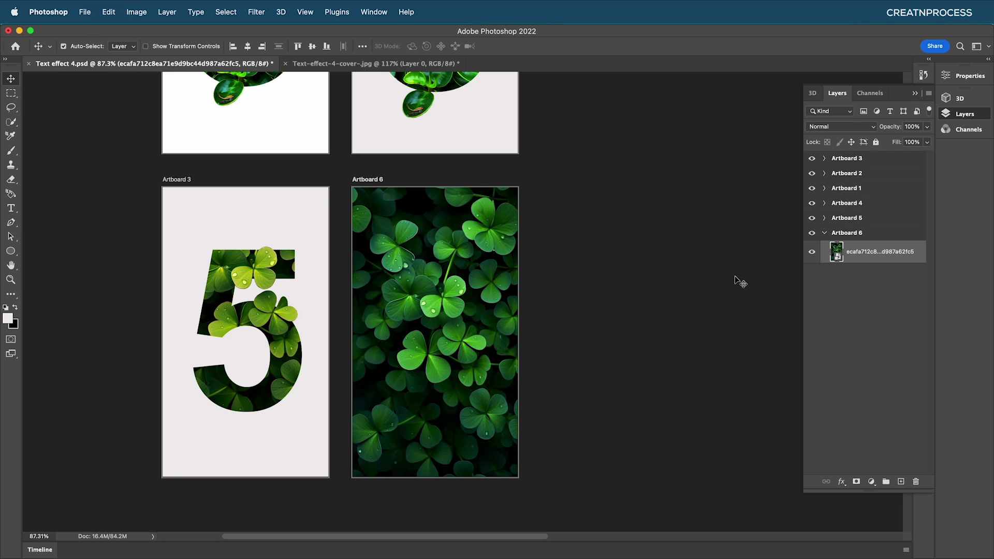
- Duplicate the hidden 8 text layer from Artboard 5 onto Artboard 6, keeping the original text layer hidden
scroll(468, 193, "up", 4)
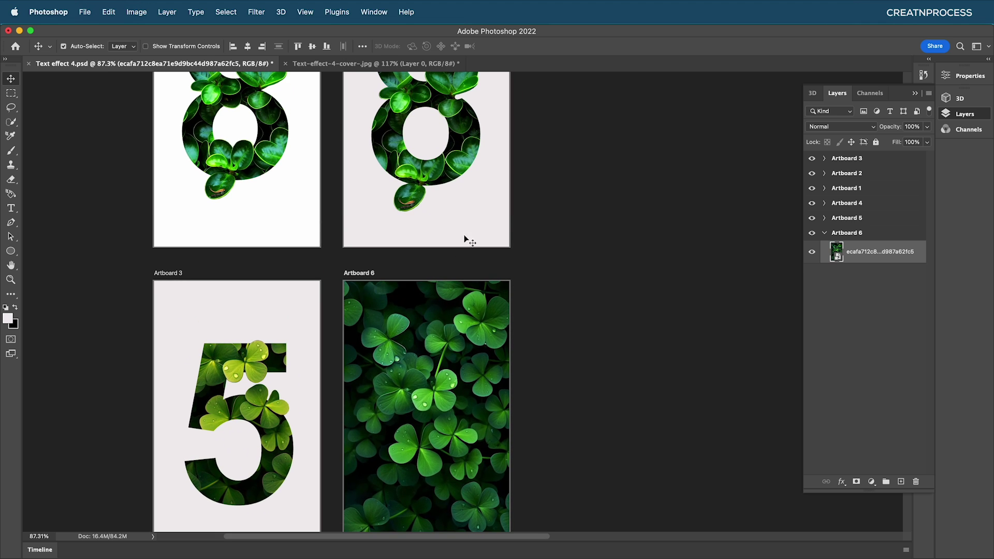
left_click(824, 218)
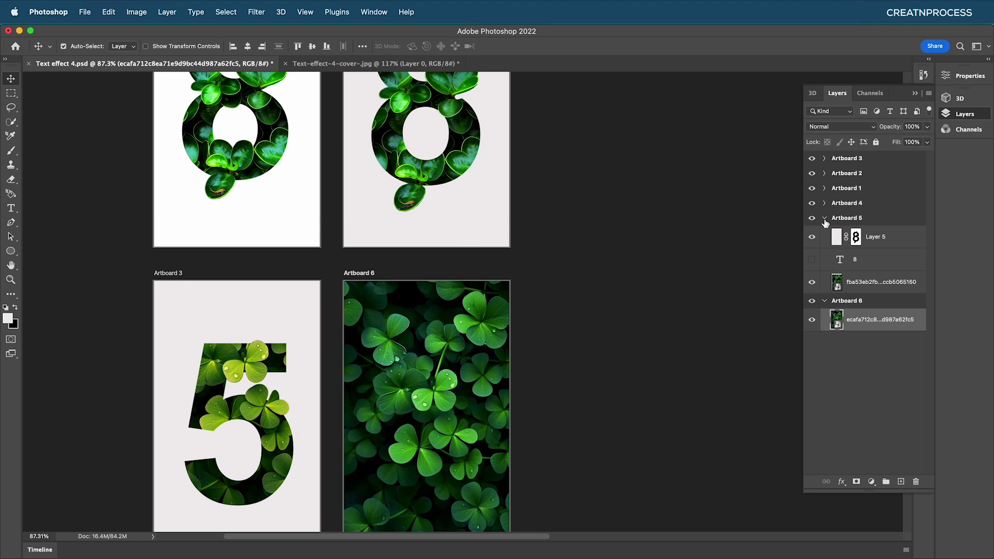
left_click(842, 264)
left_click(813, 259)
left_click_drag(446, 166, 468, 433)
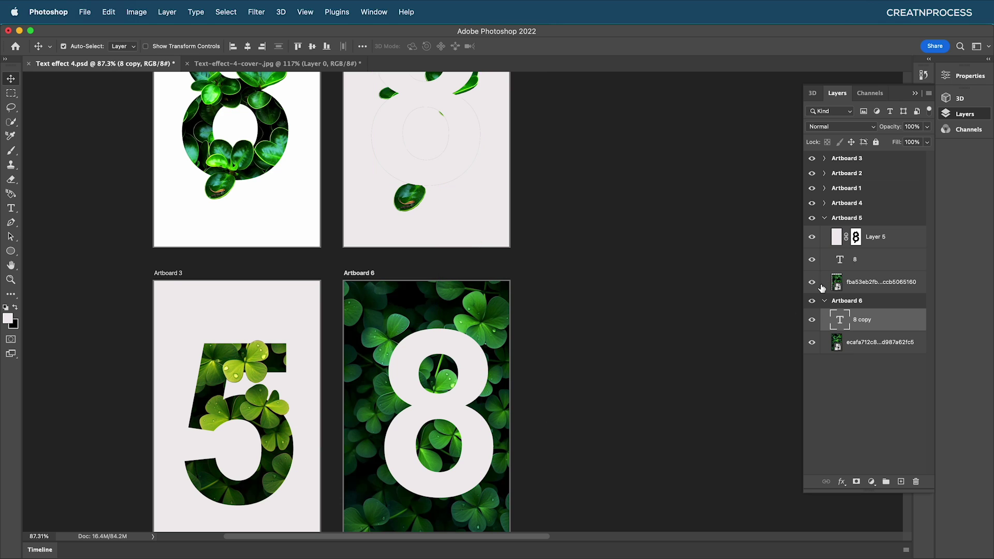
left_click(813, 260)
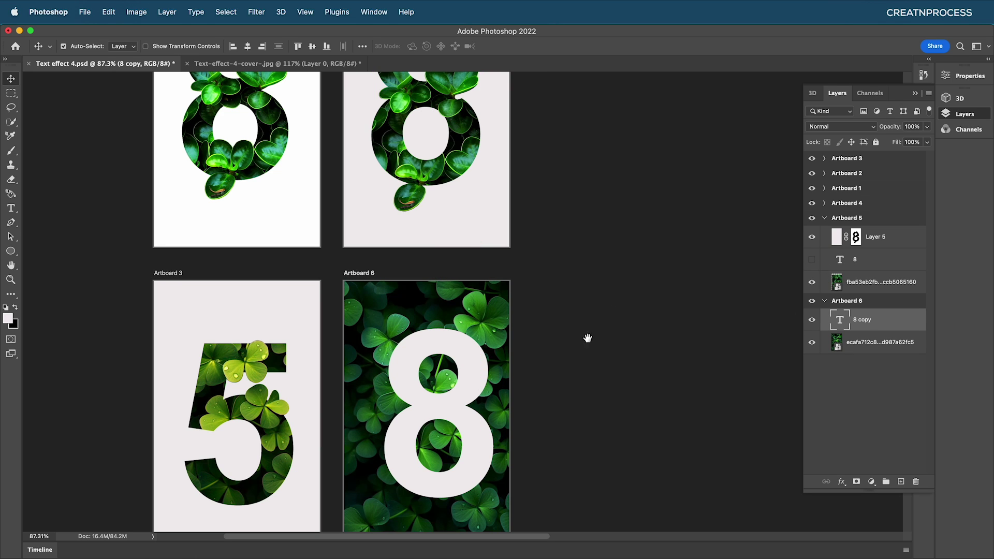
- Change the copied text in Artboard 6 to 5 and reposition it over the clover photo
scroll(615, 312, "down", 10)
left_click_drag(501, 300, 405, 294)
key("t")
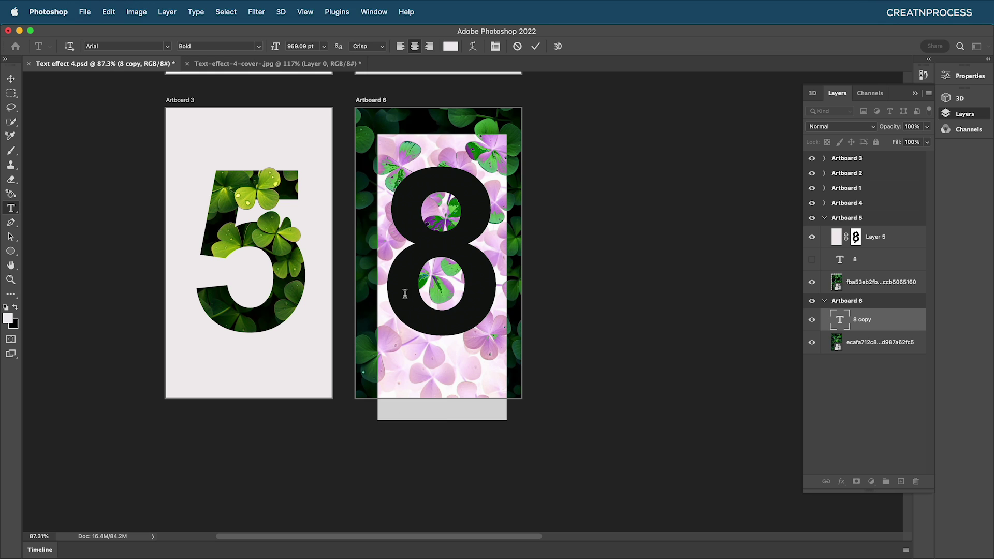
type("5")
left_click(16, 79)
left_click_drag(488, 282, 480, 286)
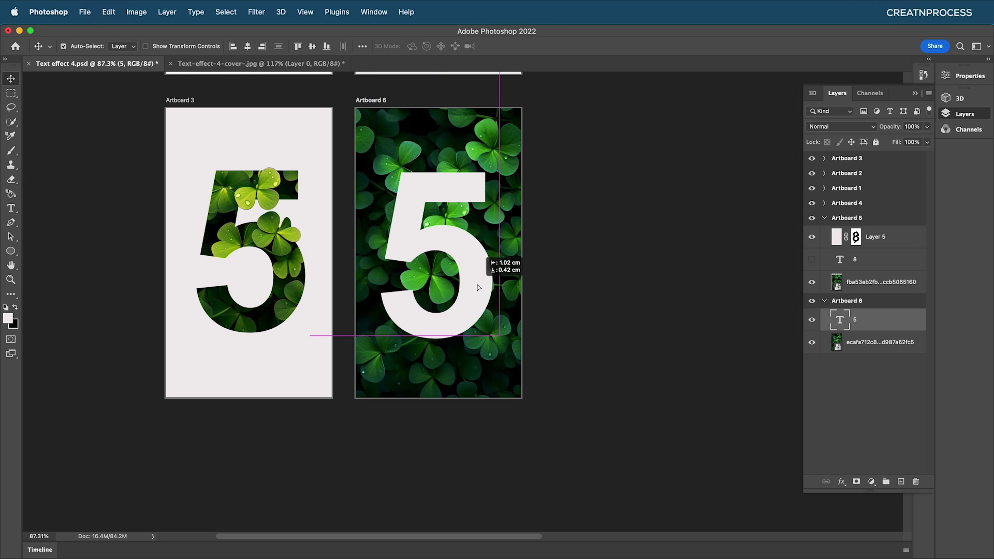
- Move the clover photo layer above the 5 text layer and clip it to the text
left_click_drag(866, 345, 852, 312)
left_click(838, 326, "alt")
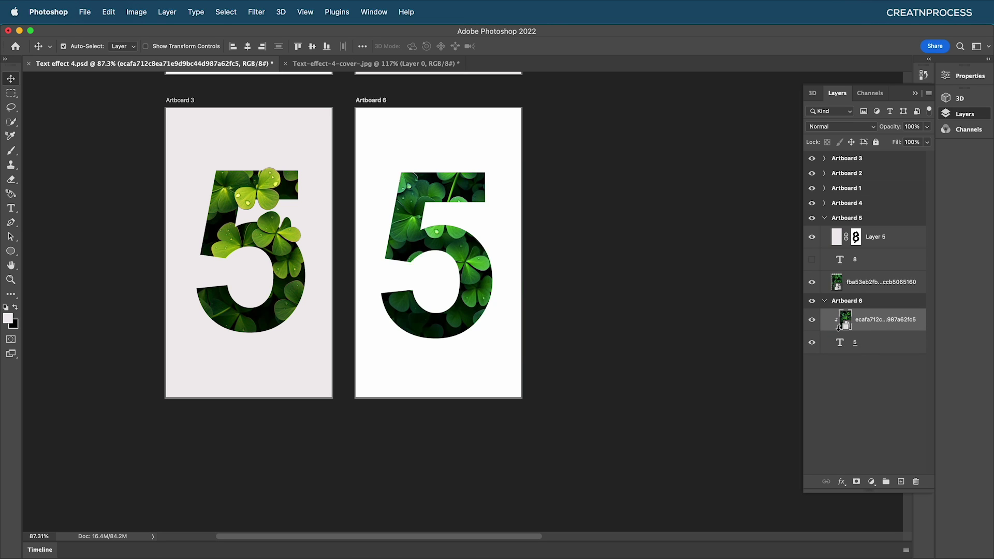
- Release the clover photo's clipping mask and hide the photo layer
scroll(460, 261, "up", 3)
left_click_drag(446, 241, 556, 269)
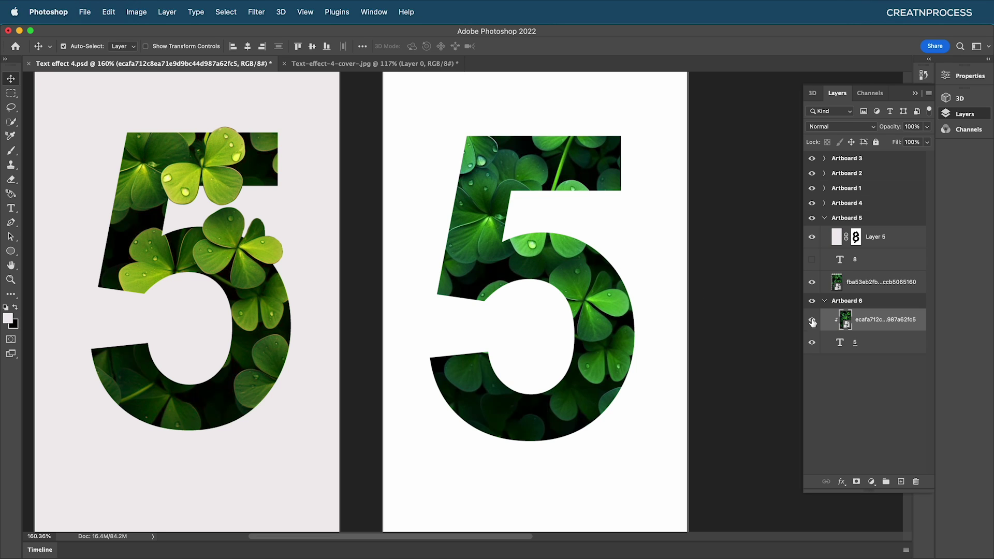
left_click(847, 327, "alt")
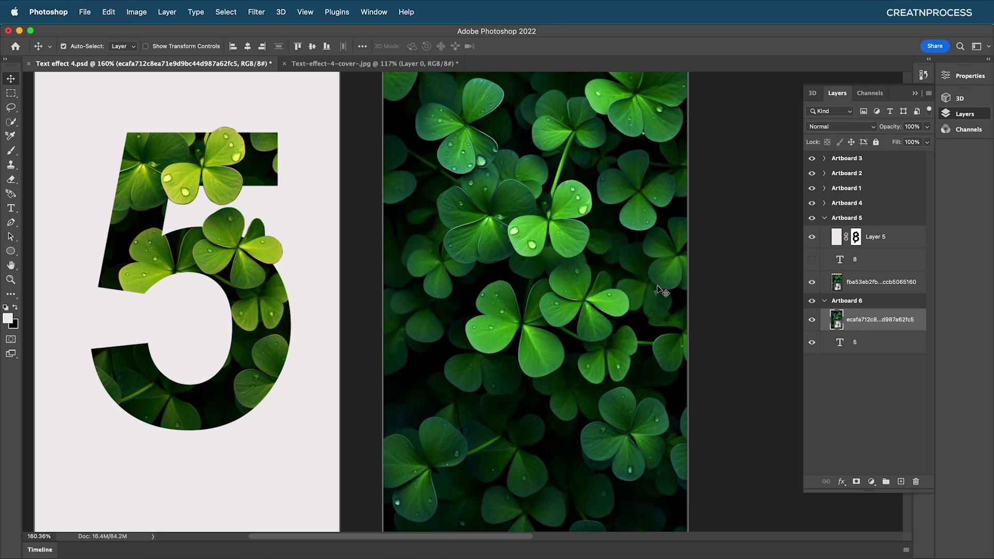
left_click(812, 320)
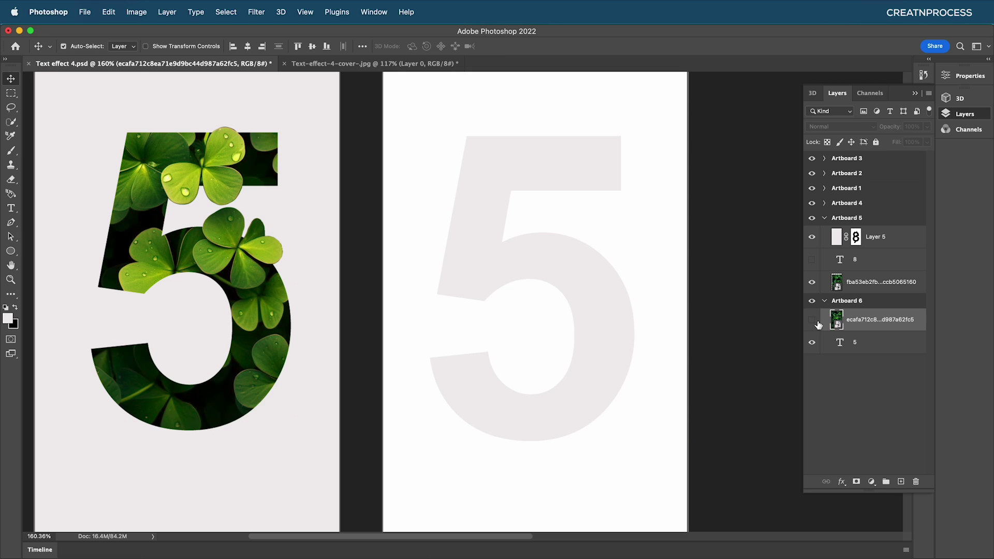
- Set the text colour of the 5 in Artboard 6 to black
left_click(848, 345)
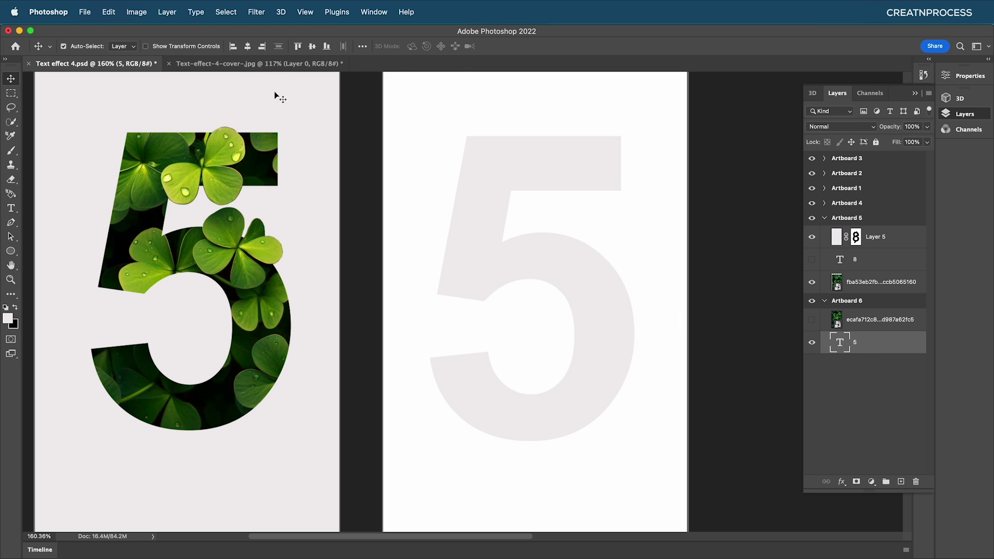
key("t")
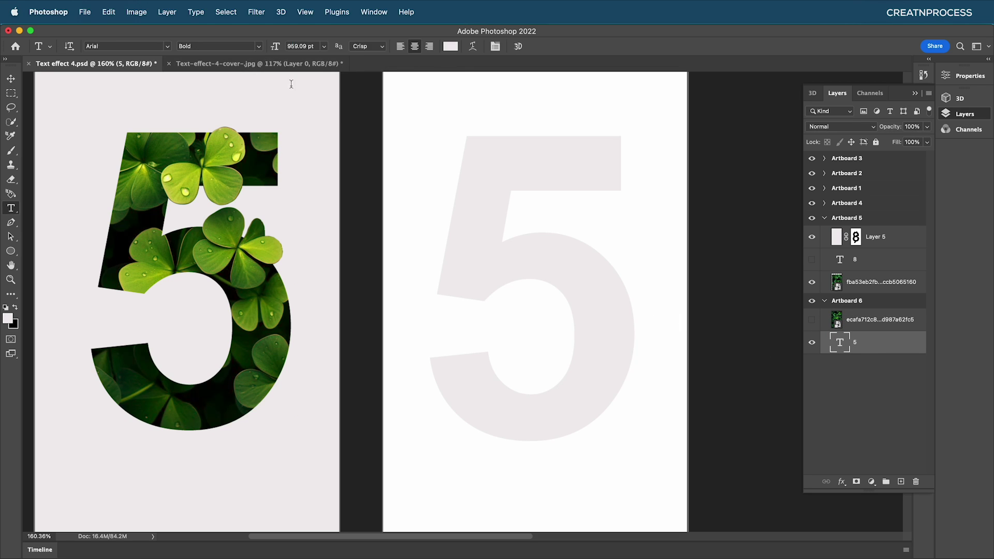
left_click(451, 48)
left_click_drag(280, 316, 247, 343)
left_click(481, 191)
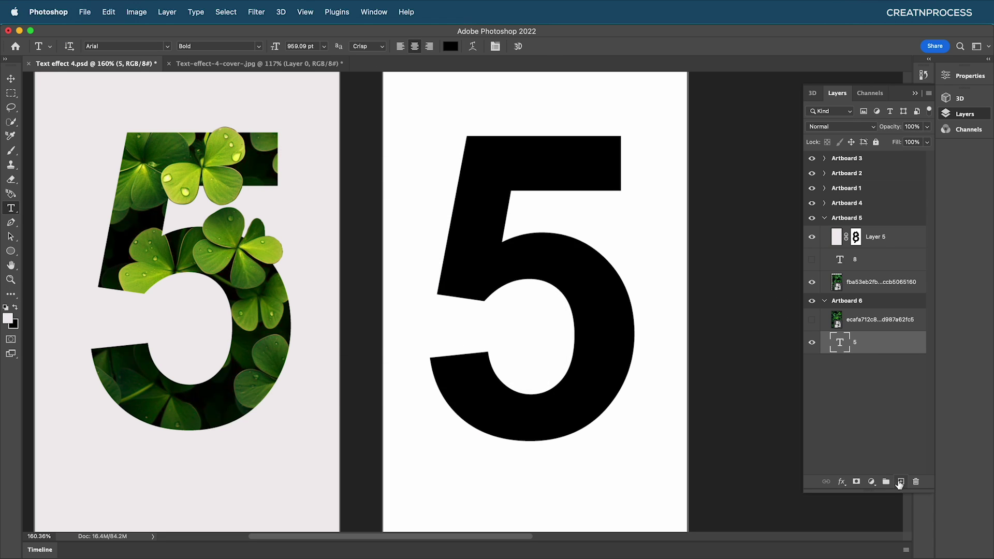
- Add a new empty layer above the 5 text and group it together with the text layer
left_click(901, 485)
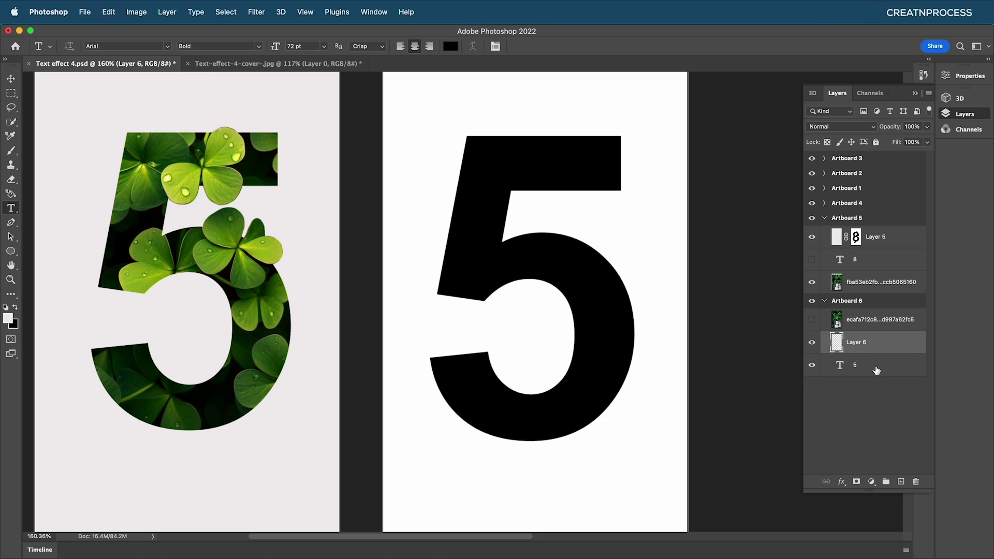
left_click(879, 370, "shift")
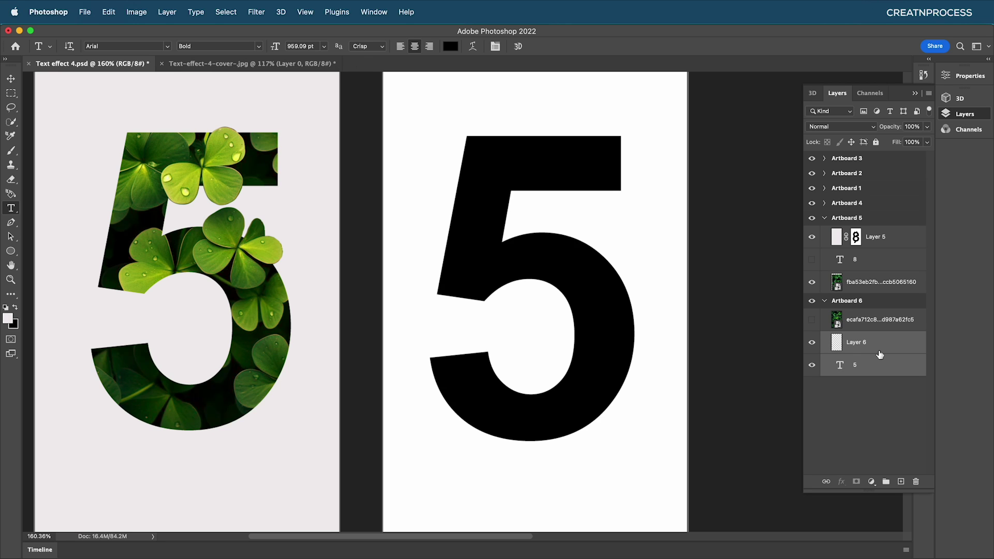
key("super+g")
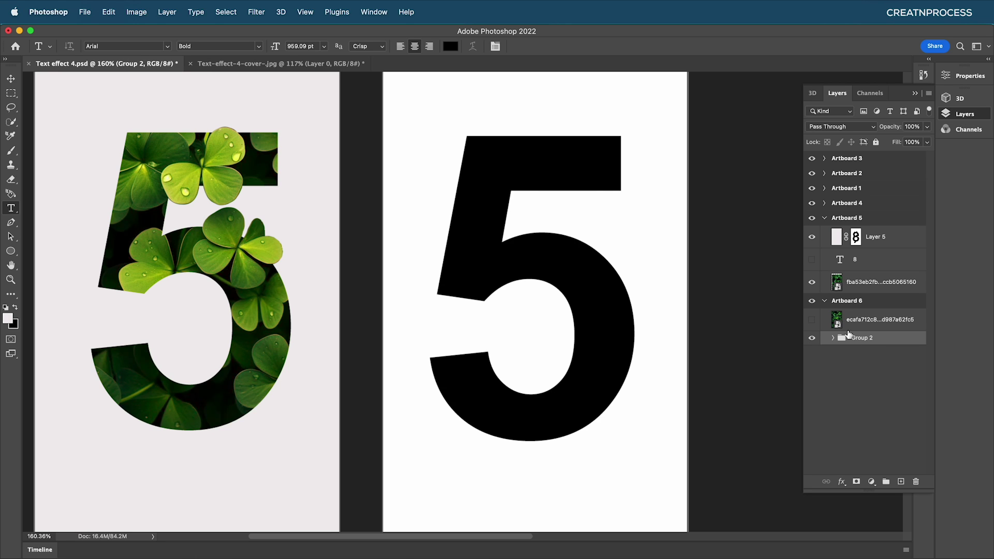
- Show the clover photo layer again and clip it to the group containing the 5
left_click(812, 320)
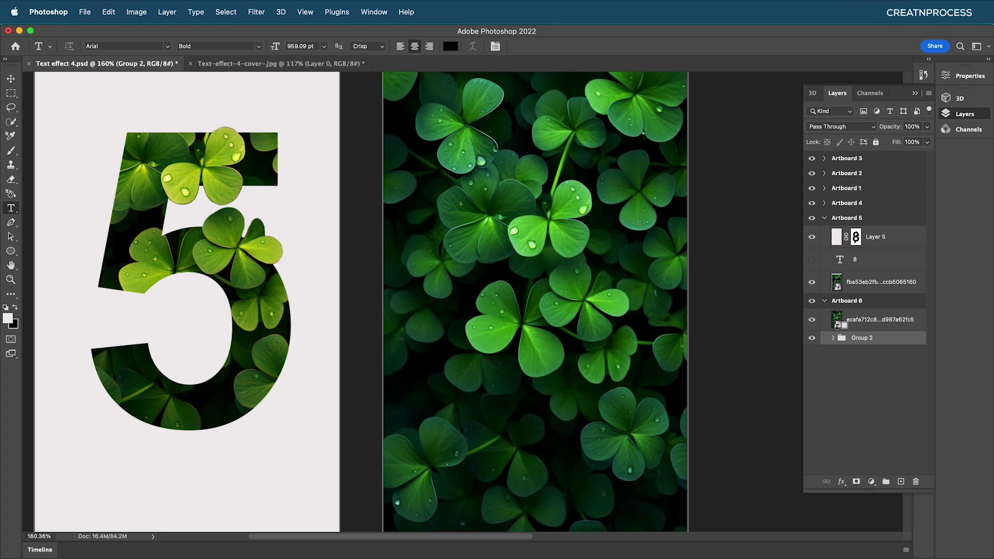
left_click(838, 327, "alt")
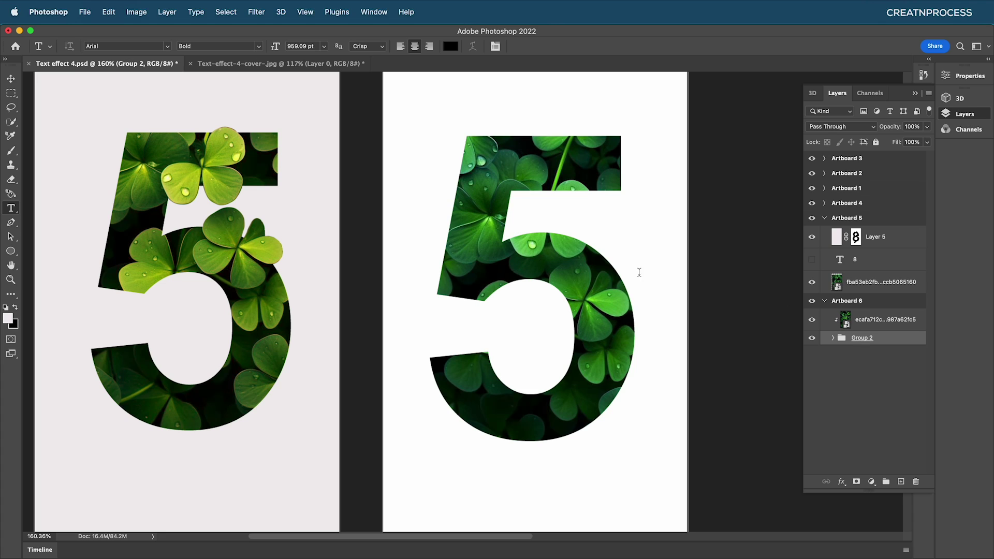
- Expand Group 2 in Artboard 6 and rename its empty layer as detail
left_click(833, 338)
double_click(859, 356)
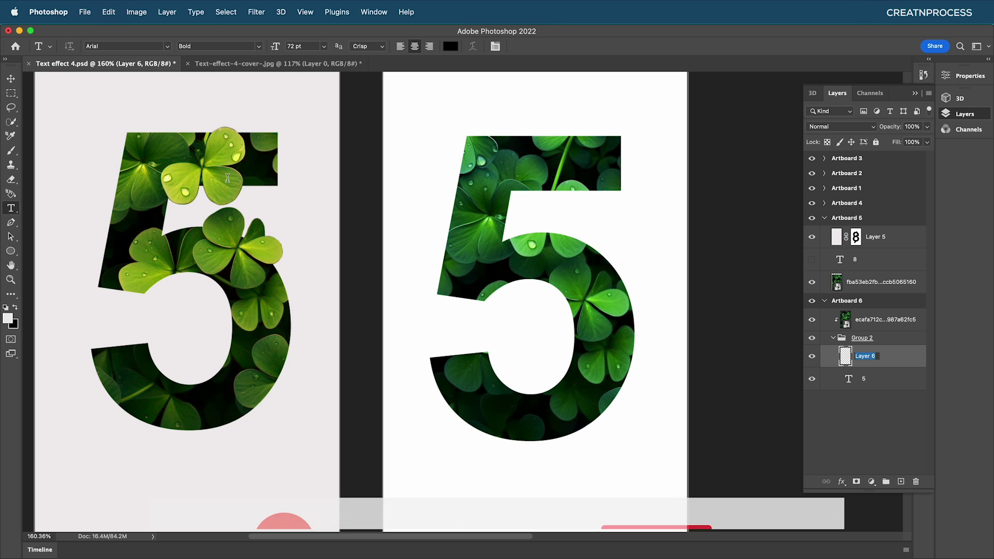
type("detail")
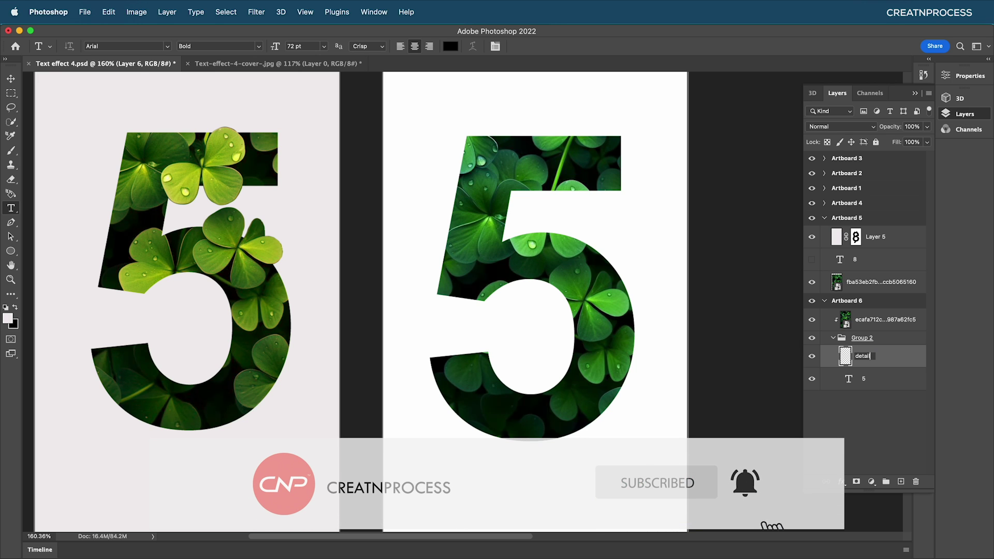
key("Return")
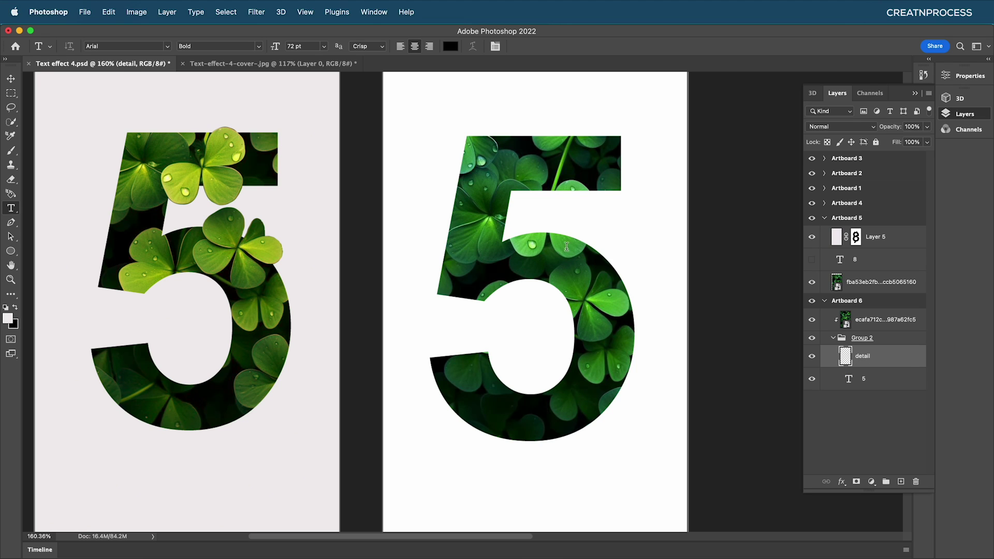
- Release the clover photo from the group's clipping and lower its fill to 47% so the 5 shows through
left_click(842, 323)
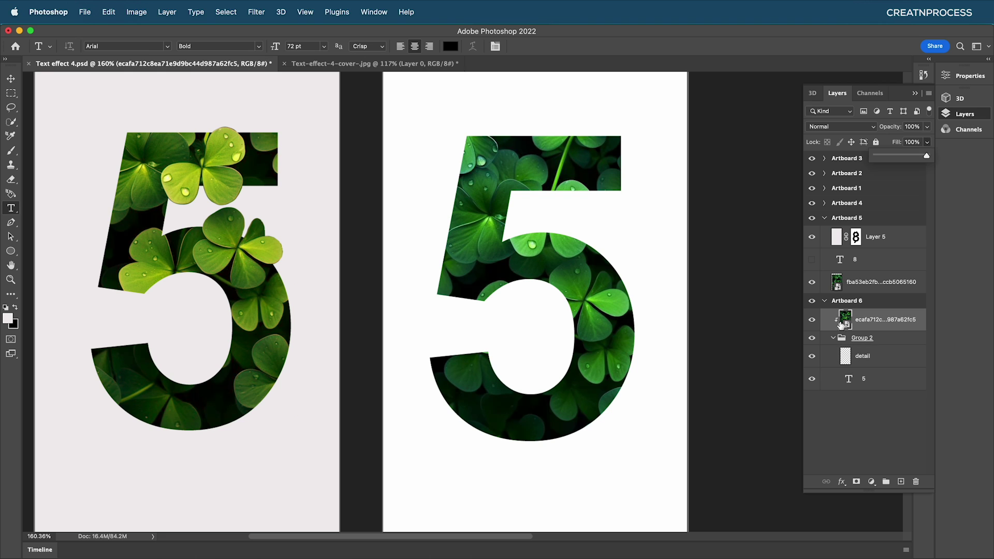
left_click(844, 331, "alt")
left_click(928, 142)
left_click(902, 156)
scroll(589, 243, "up", 5)
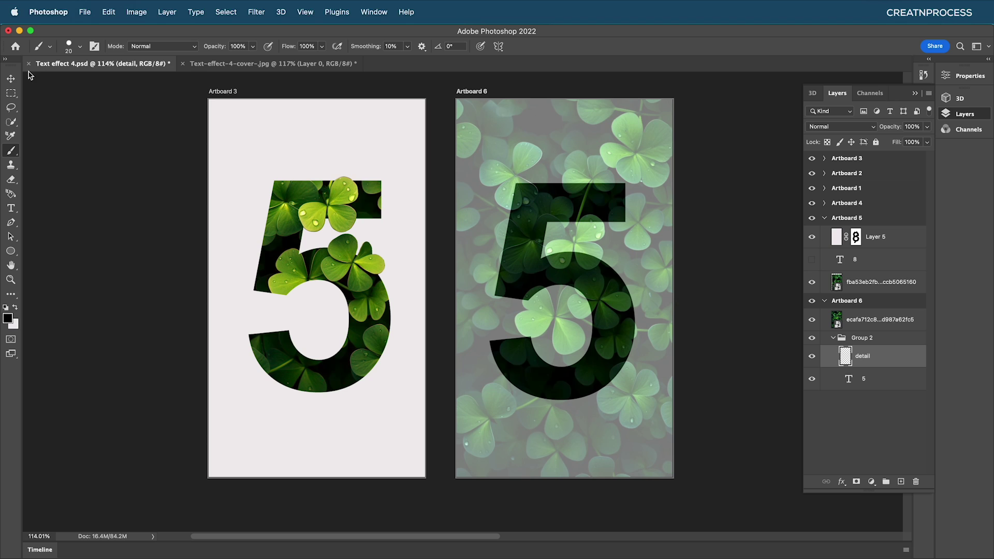
- Move the semi-transparent clover photo upward in Artboard 6 so its clovers straddle the edges of the 5
left_click(11, 79)
left_click(605, 337)
left_click_drag(610, 337, 597, 279)
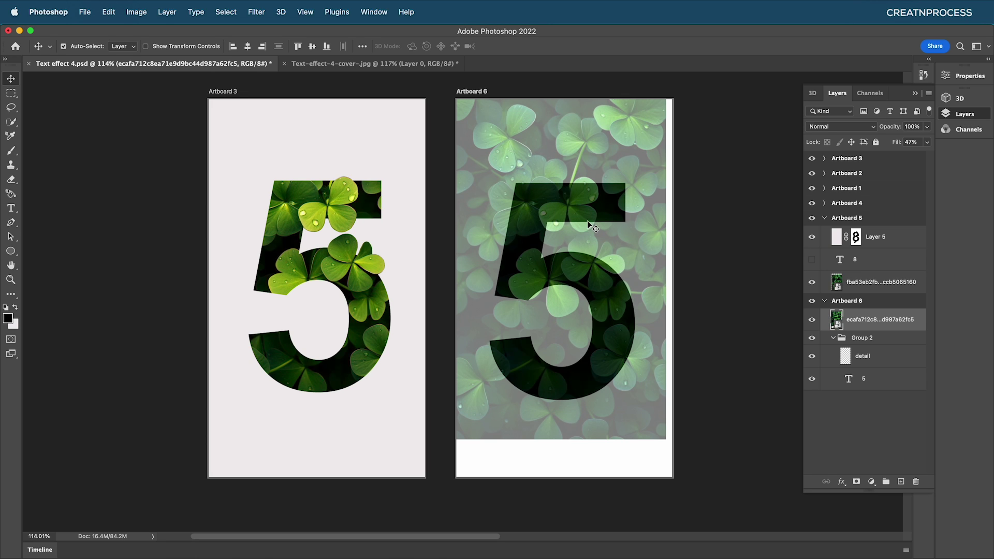
- Brush black on the detail layer over the two lower leaves of the clover overhanging the 5's top bar
left_click(859, 356)
scroll(539, 220, "up", 6)
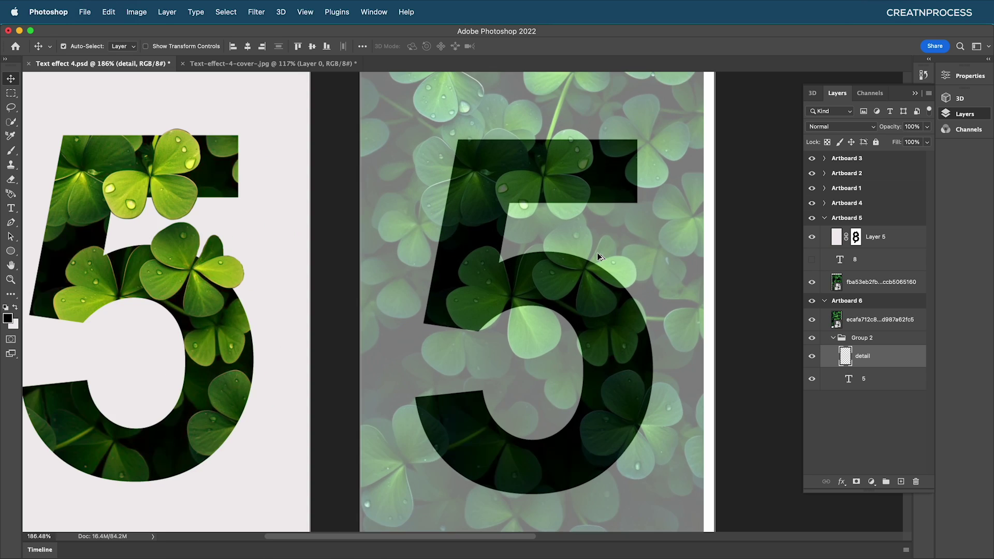
key("b")
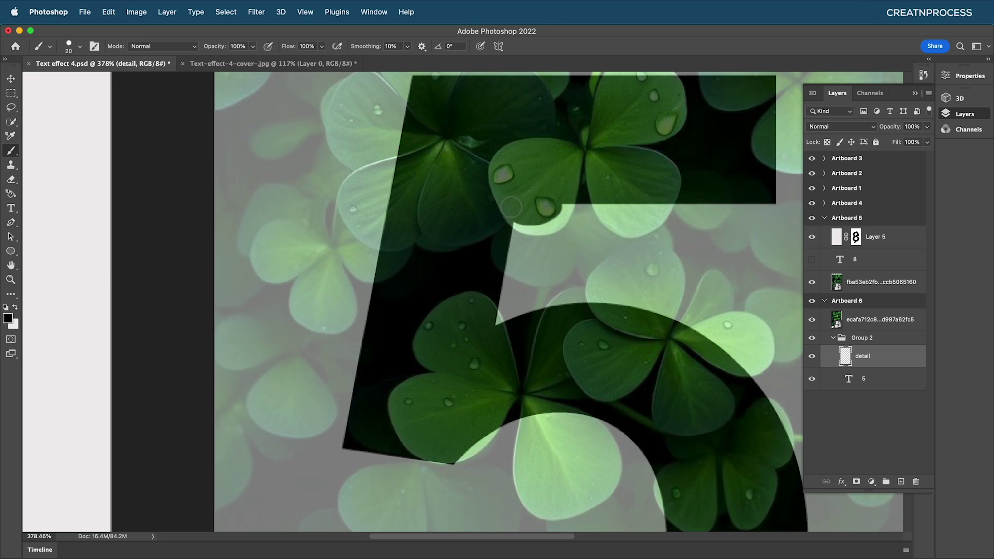
scroll(565, 208, "up", 3)
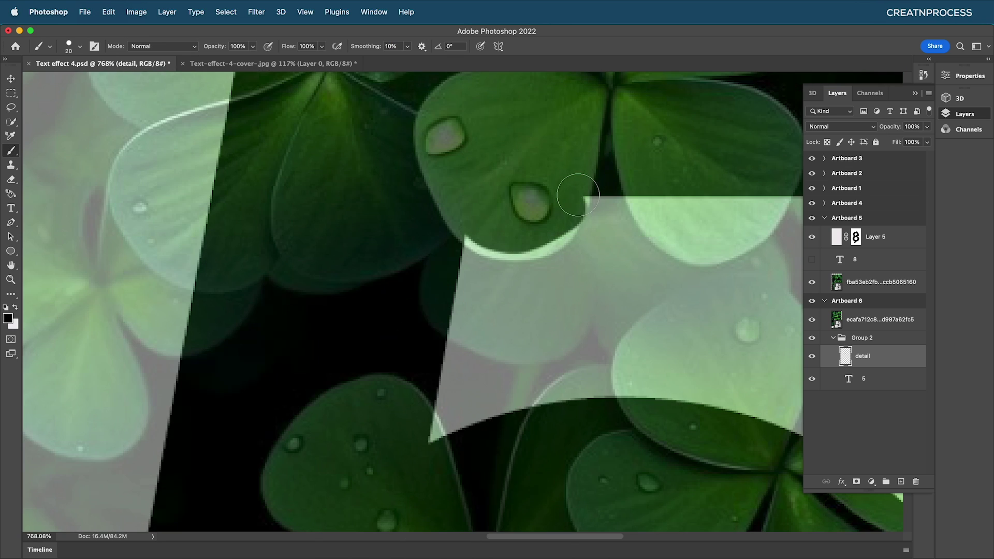
scroll(564, 209, "up", 3)
mouse_move(544, 228)
left_mouse_down()
mouse_move(497, 255)
mouse_move(433, 255)
mouse_move(395, 239)
mouse_move(416, 247)
left_mouse_up()
scroll(481, 255, "down", 5)
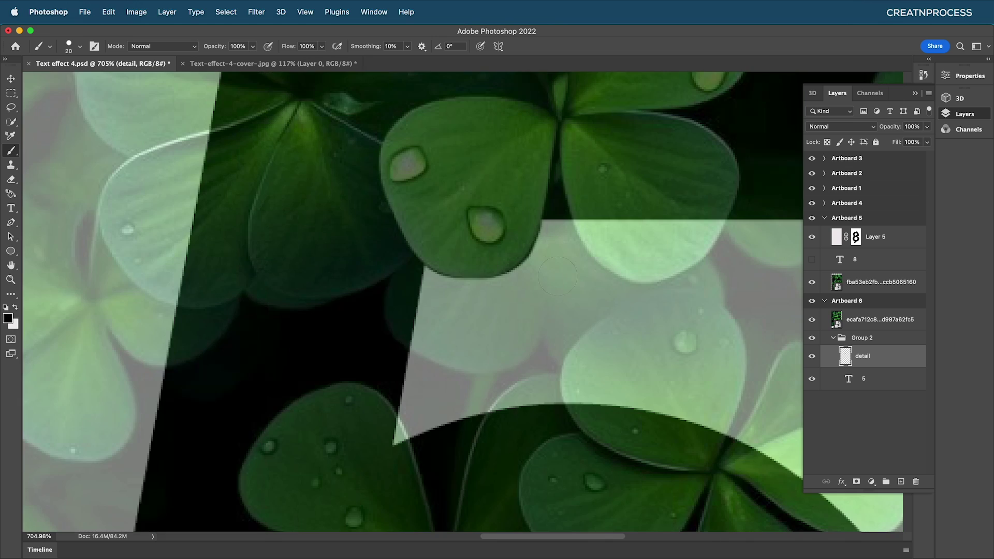
scroll(481, 256, "right", 4)
scroll(500, 257, "up", 5)
mouse_move(489, 207)
left_mouse_down()
mouse_move(574, 295)
mouse_move(634, 292)
mouse_move(706, 233)
mouse_move(531, 204)
left_mouse_up()
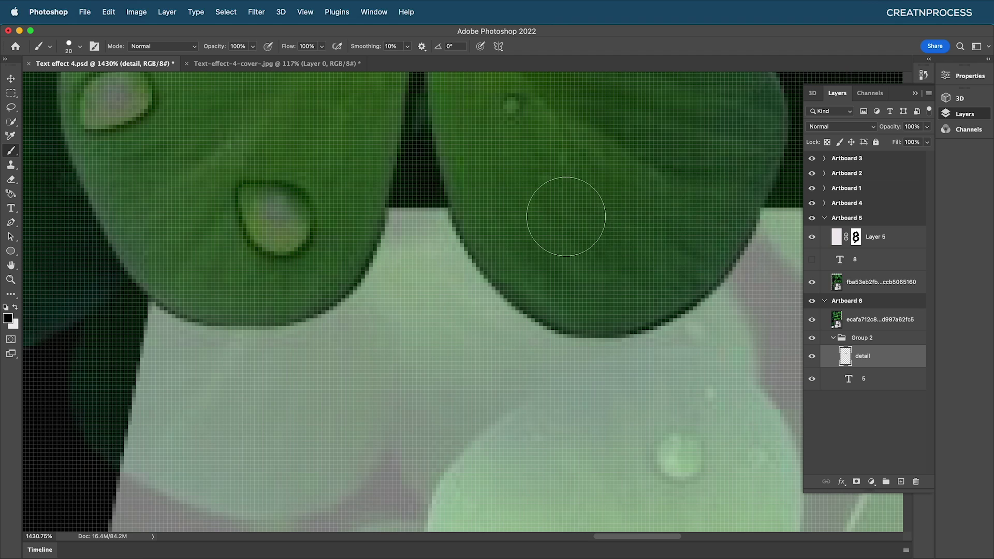
- Brush black on the detail layer over the leaves of the middle clover that extend beyond the 5's curve
scroll(649, 270, "down", 5)
left_click_drag(599, 344, 437, 205)
scroll(482, 262, "up", 4)
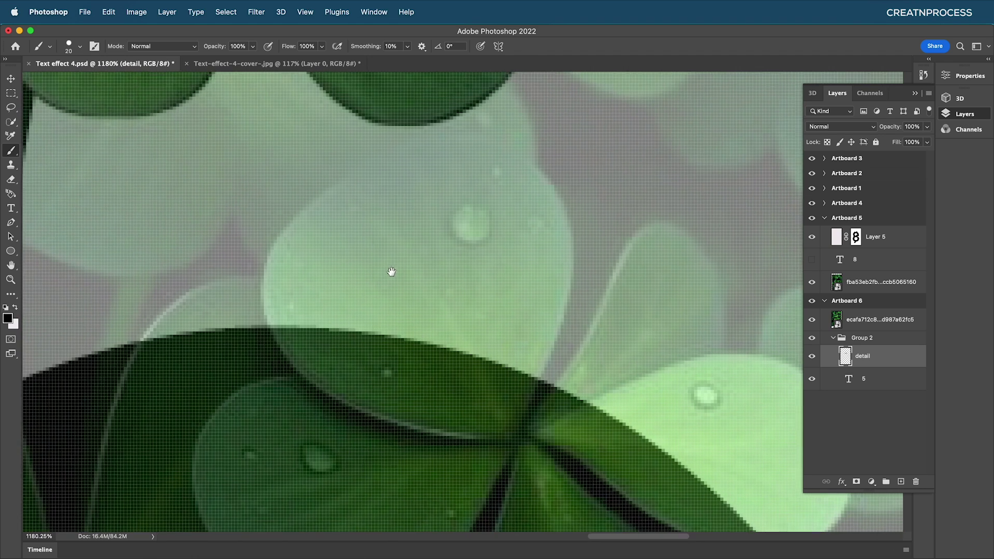
mouse_move(432, 164)
left_mouse_down()
mouse_move(386, 189)
mouse_move(312, 251)
mouse_move(298, 319)
mouse_move(367, 271)
mouse_move(444, 168)
mouse_move(514, 191)
mouse_move(529, 234)
mouse_move(523, 337)
mouse_move(475, 435)
mouse_move(470, 241)
mouse_move(422, 335)
mouse_move(505, 298)
mouse_move(498, 239)
mouse_move(475, 195)
mouse_move(439, 182)
left_mouse_up()
scroll(504, 299, "down", 1)
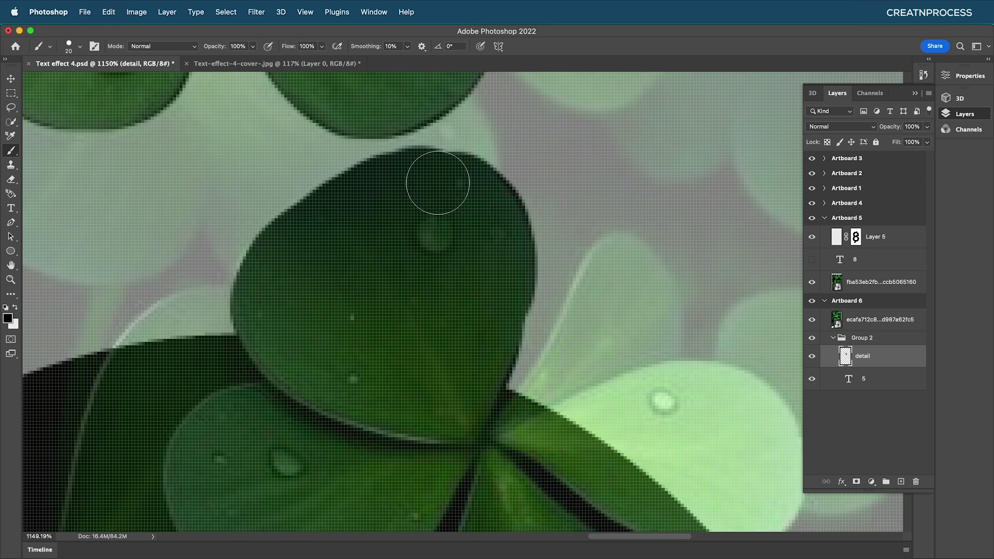
mouse_move(522, 402)
left_mouse_down()
mouse_move(427, 257)
mouse_move(448, 261)
mouse_move(518, 126)
mouse_move(541, 147)
mouse_move(552, 211)
mouse_move(548, 146)
mouse_move(533, 122)
mouse_move(604, 249)
mouse_move(658, 282)
mouse_move(488, 275)
left_mouse_up()
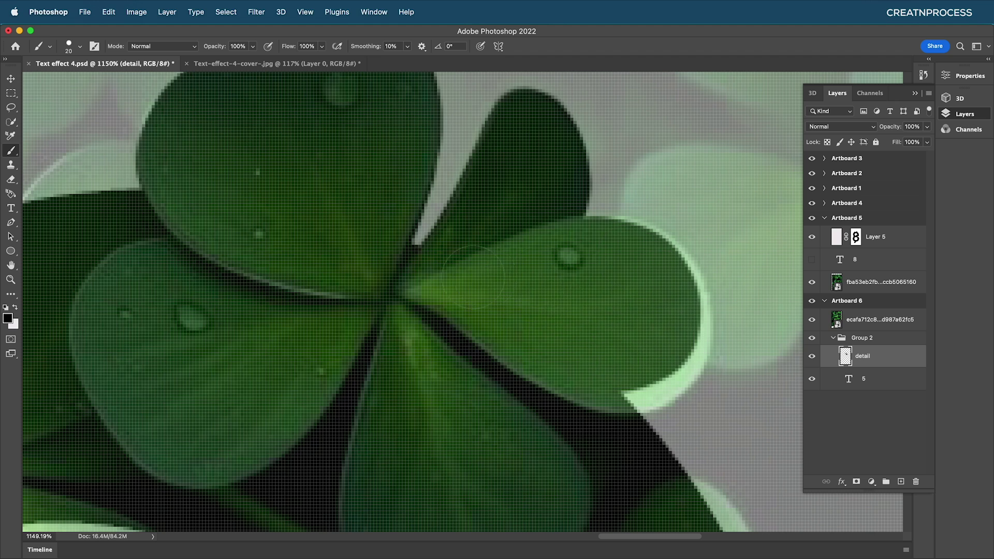
scroll(504, 260, "up", 5)
mouse_move(493, 233)
left_mouse_down()
mouse_move(515, 234)
mouse_move(554, 263)
mouse_move(581, 362)
mouse_move(508, 495)
left_mouse_up()
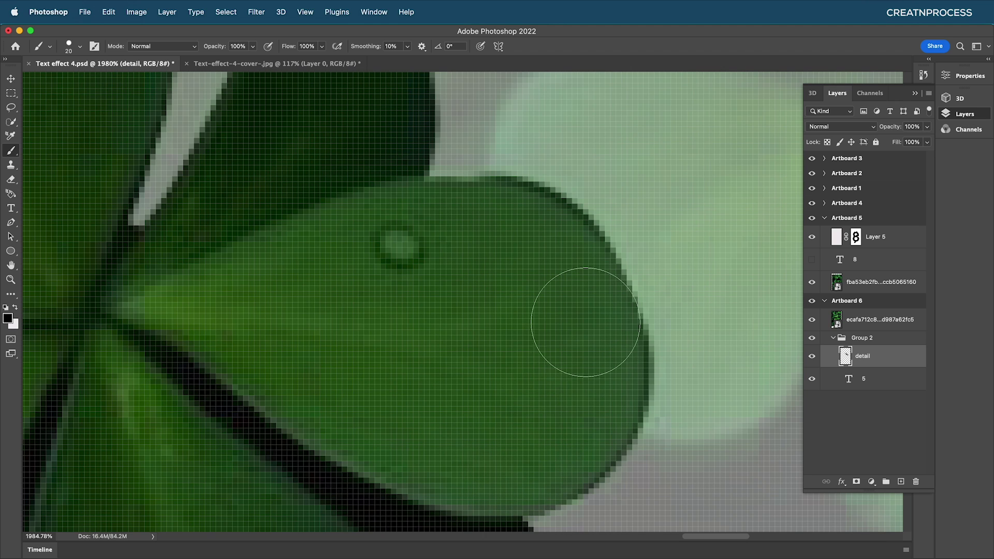
- Brush black on the detail layer over the upper clover's top leaf, where it rises above the 5's top bar
scroll(565, 278, "down", 15)
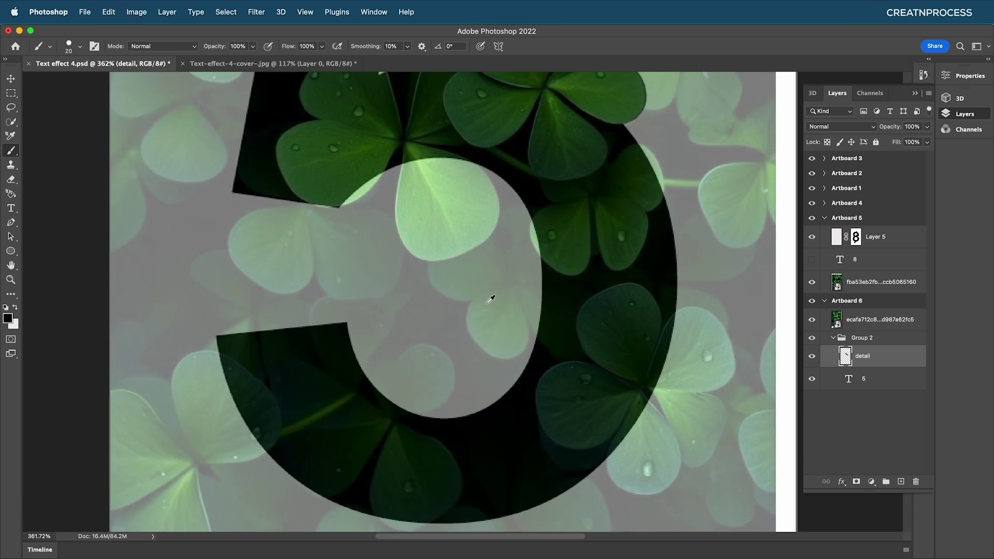
scroll(490, 301, "down", 10)
left_click_drag(433, 306, 463, 304)
scroll(484, 282, "up", 5)
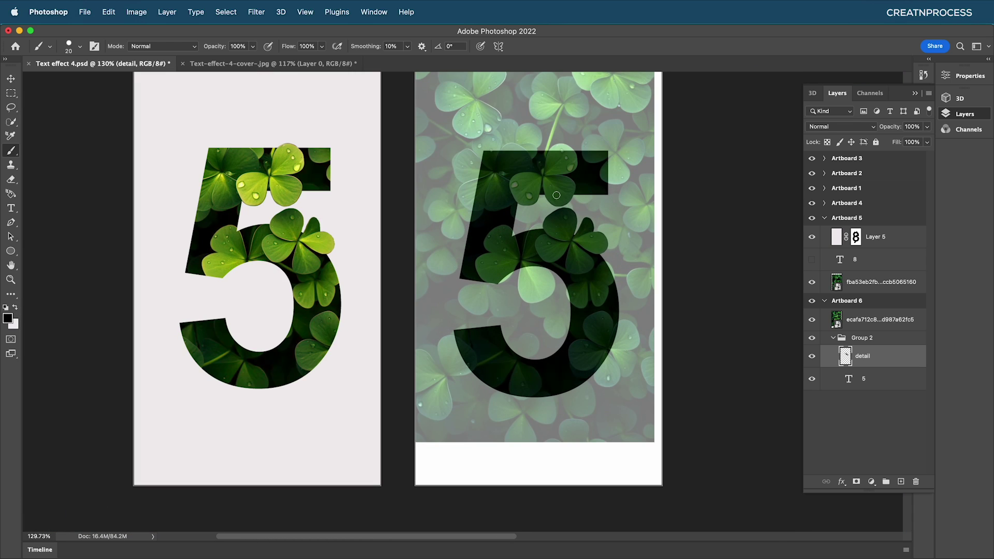
scroll(559, 156, "up", 15)
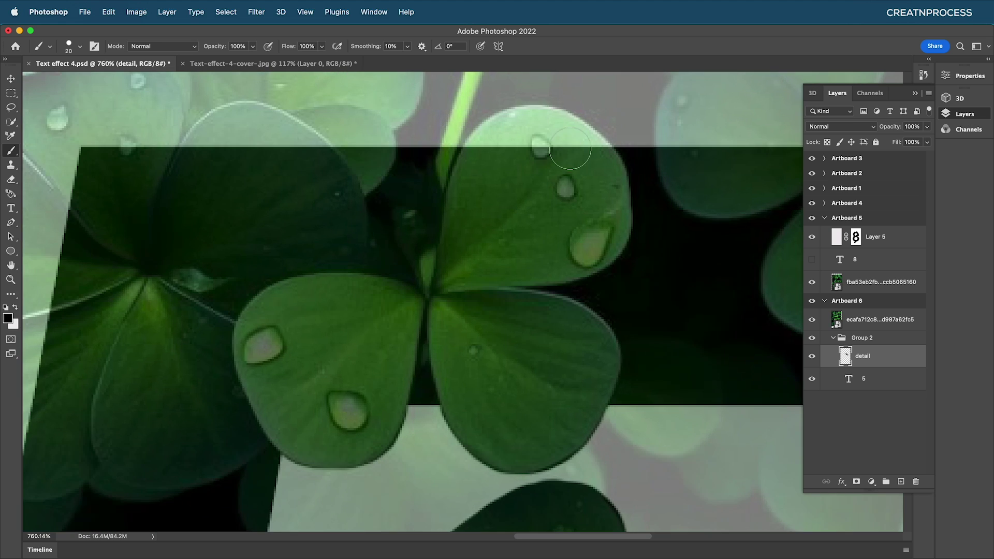
scroll(570, 189, "up", 5)
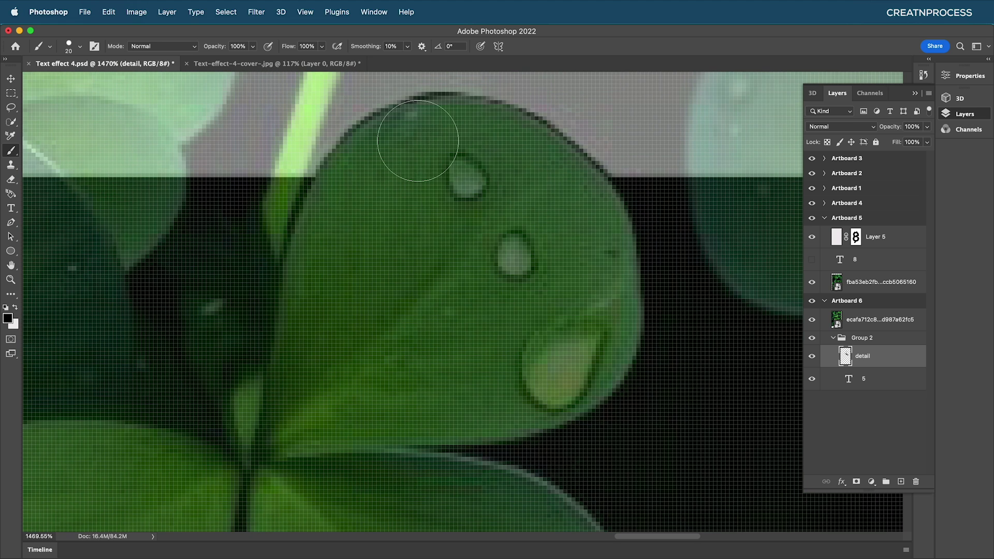
scroll(546, 265, "down", 10)
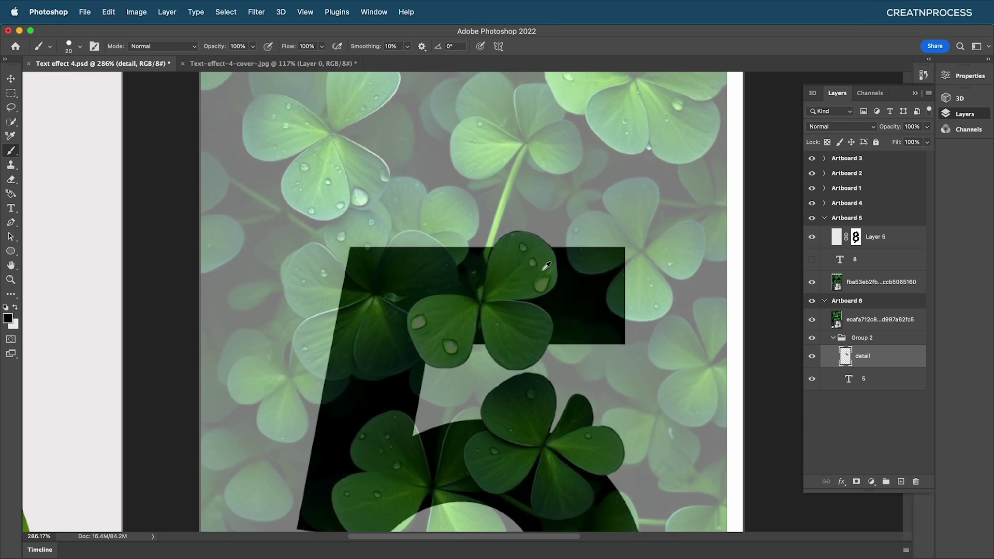
- Restore the clover photo's fill to 100% and clip it to Group 2 again
left_click(891, 324)
left_click(927, 142)
scroll(553, 309, "down", 4)
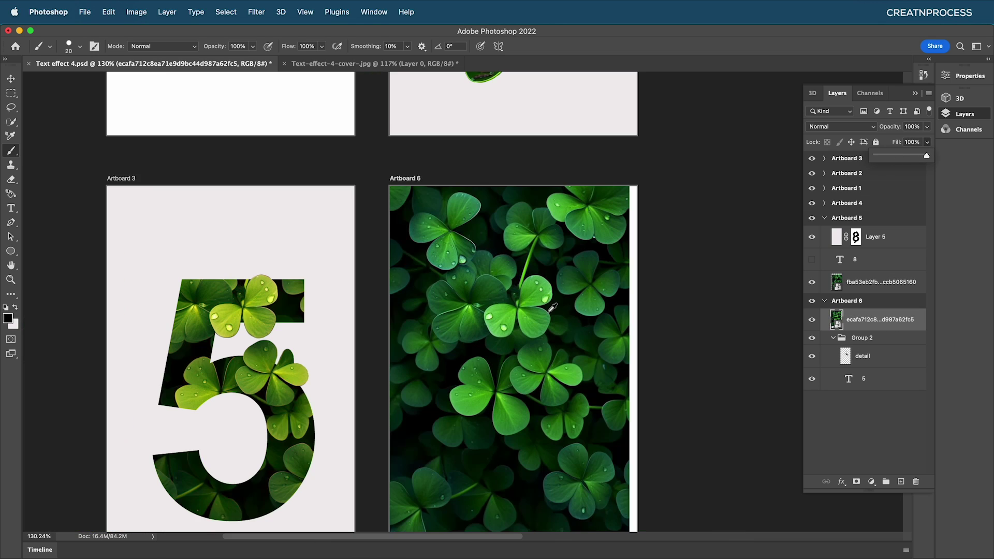
scroll(553, 308, "up", 1)
left_click(847, 329, "alt")
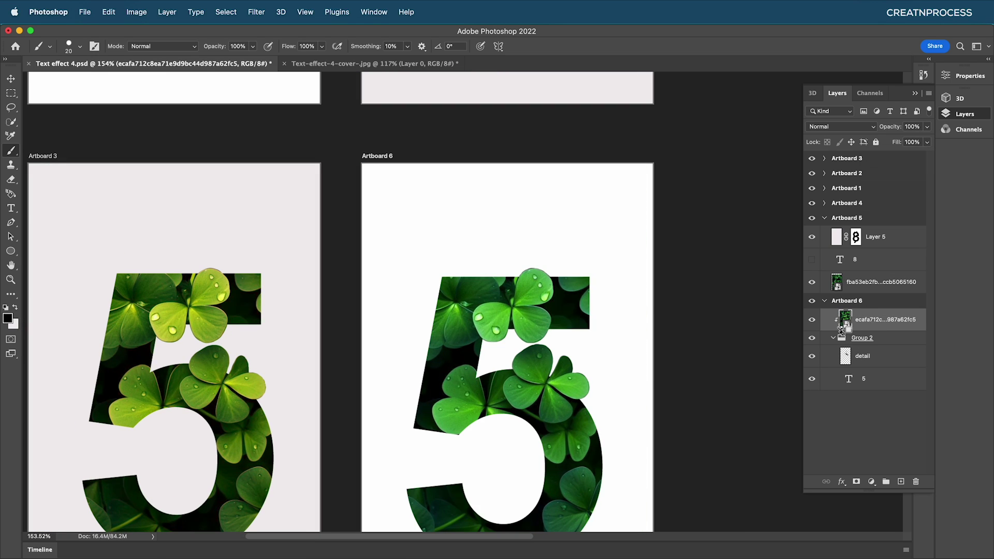
scroll(544, 331, "down", 2)
left_click_drag(531, 347, 551, 249)
scroll(552, 265, "up", 1)
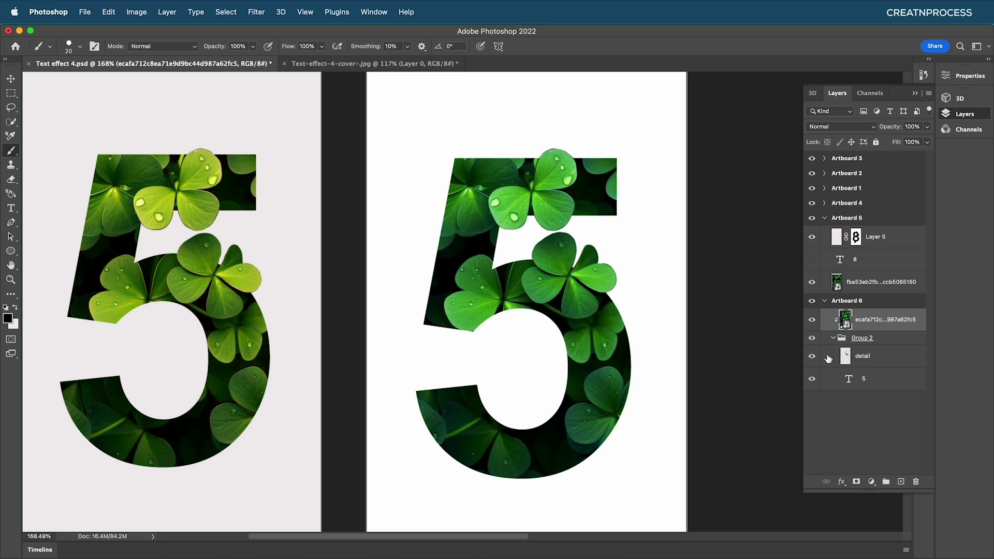
- Toggle the detail layer's visibility repeatedly to compare the 5 with and without the overlapping leaves, ending with it shown
left_click(864, 357)
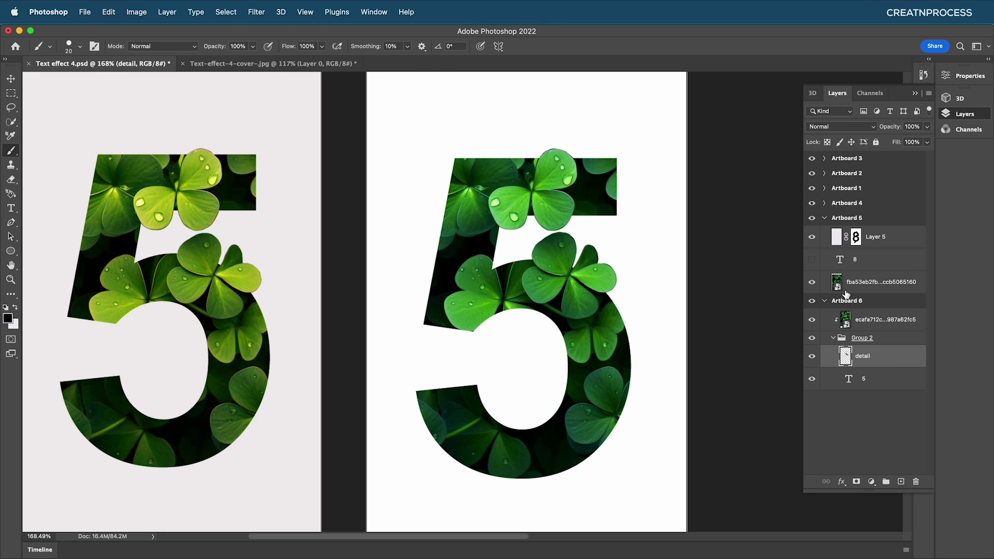
left_click(815, 358)
left_click(815, 359)
left_click(816, 359)
left_click(815, 358)
left_click(814, 358)
left_click(813, 358)
left_click(813, 358)
left_click(814, 358)
left_click(813, 359)
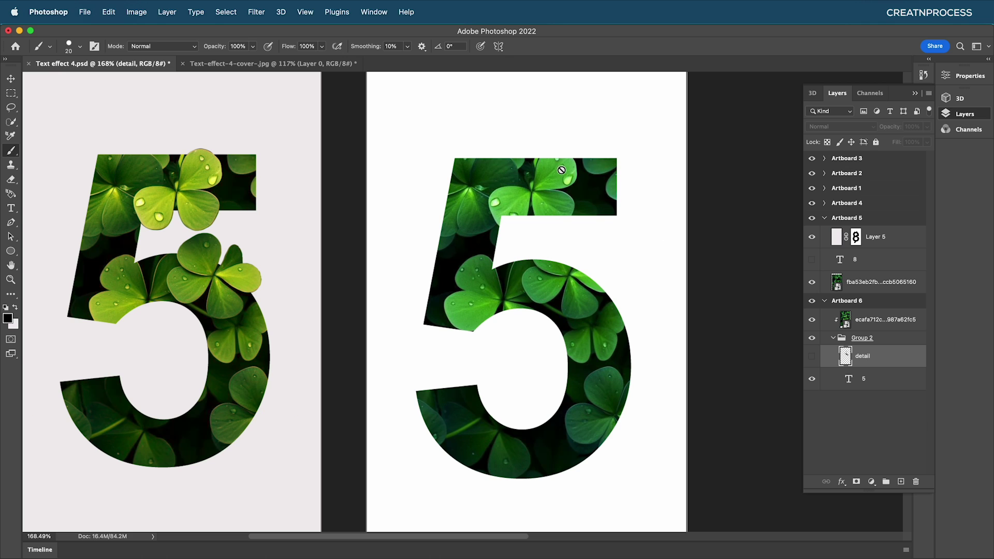
left_click(814, 360)
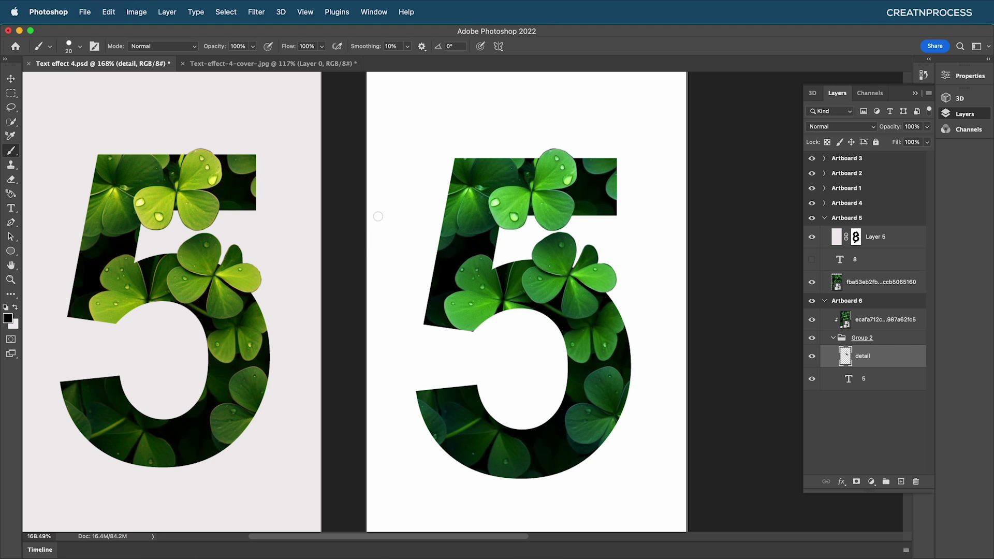
- Add a Curves adjustment layer above the clover photo and raise the midpoint of its Red curve
left_click(912, 324)
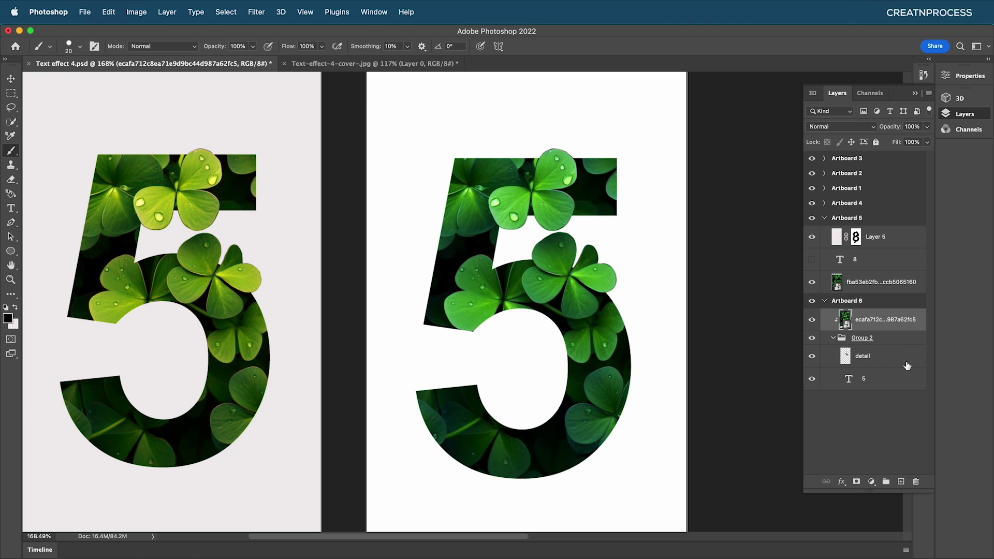
left_click(871, 482)
scroll(893, 521, "down", 3)
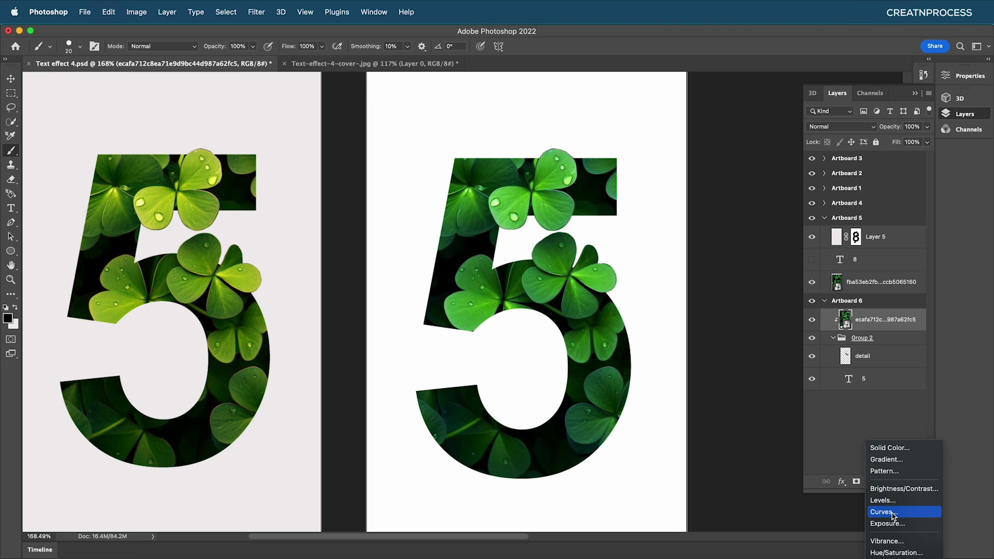
left_click(891, 515)
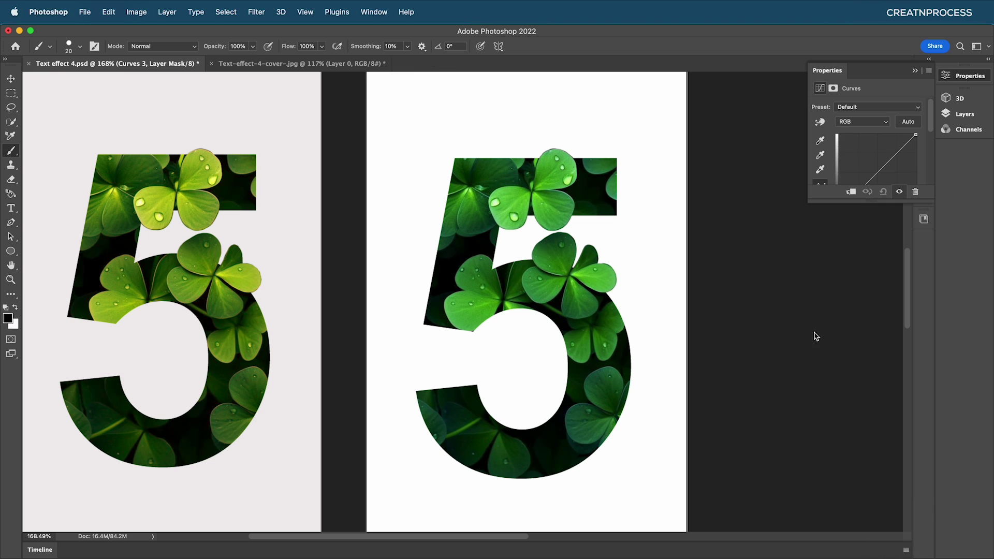
left_click(890, 121)
left_click(879, 133)
left_click(876, 163)
left_click_drag(876, 163, 866, 158)
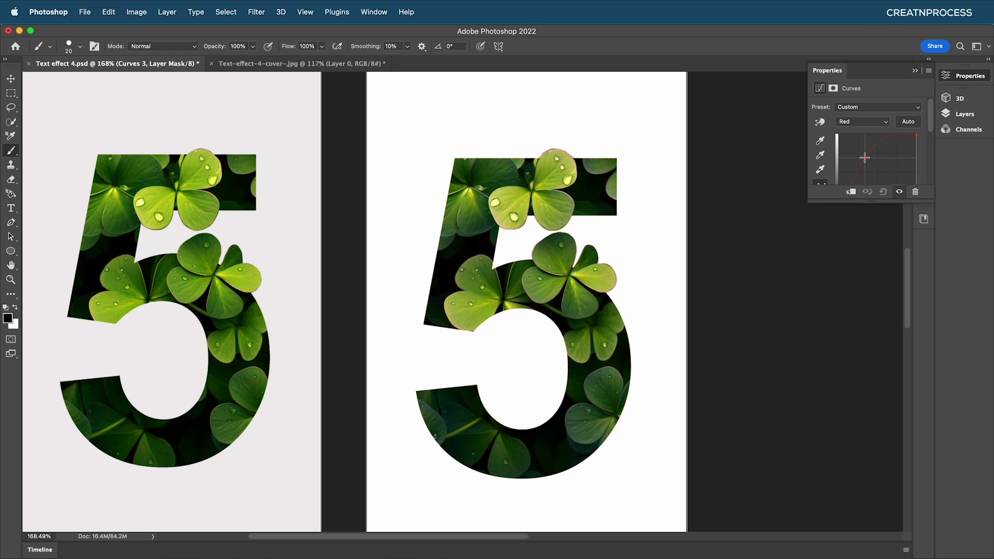
scroll(625, 272, "down", 5)
scroll(626, 271, "up", 4)
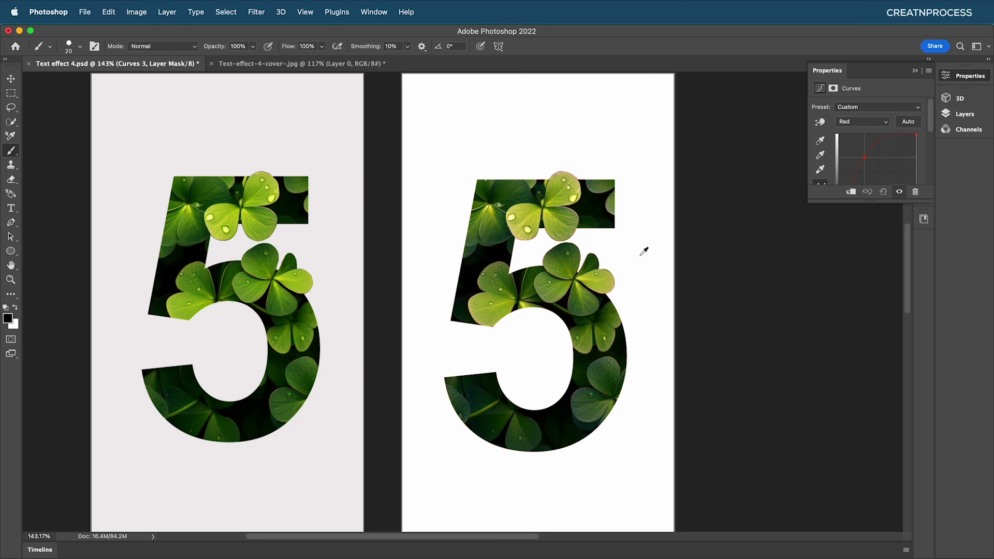
- Raise the adjustment layer's composite RGB curve to brighten the clovers in the 5
left_click(864, 122)
left_click(866, 111)
mouse_move(875, 168)
left_mouse_down()
mouse_move(873, 177)
mouse_move(893, 162)
mouse_move(889, 150)
mouse_move(866, 176)
left_mouse_up()
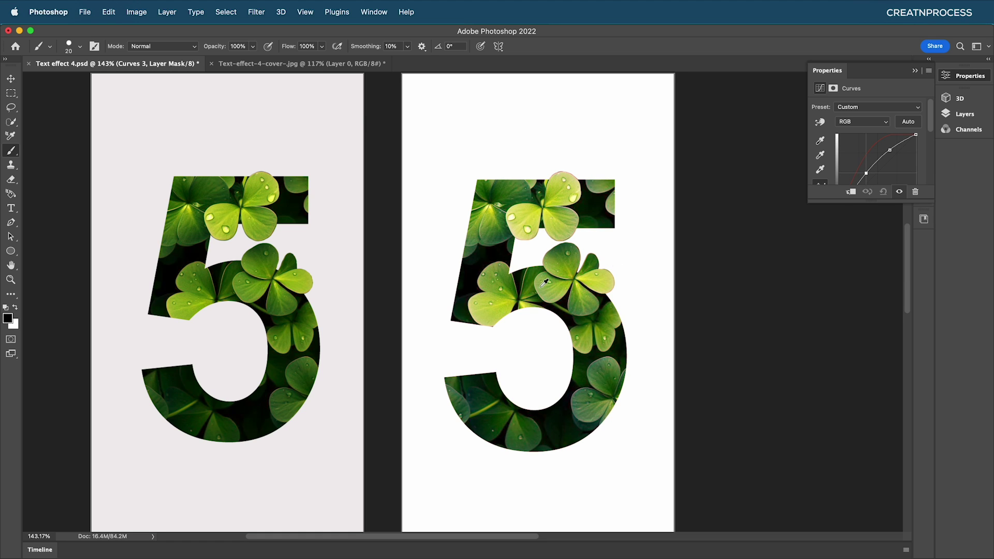
- Review the finished R, 8 and 5 leaf text effects across the artboards
scroll(544, 284, "down", 5)
left_click_drag(542, 190, 517, 313)
scroll(518, 275, "up", 5)
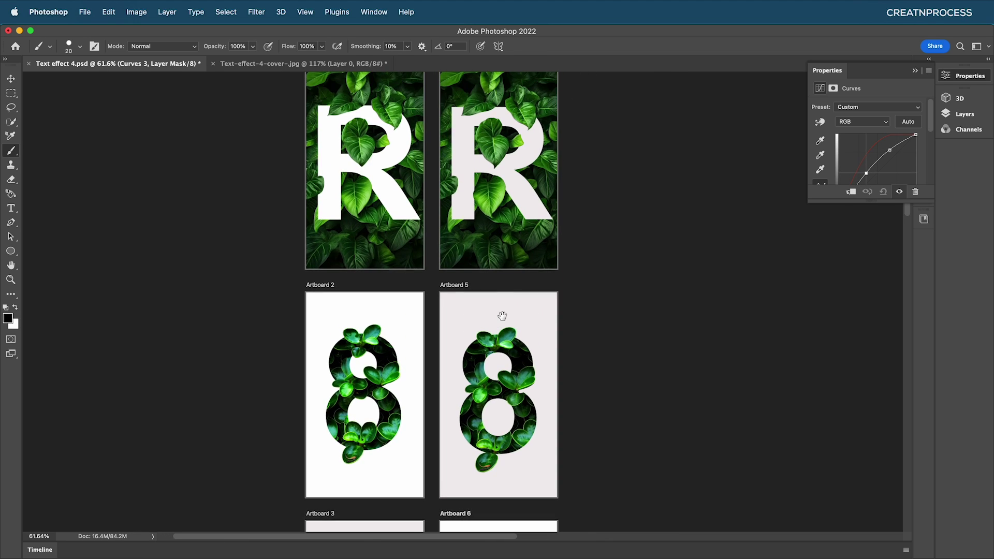
scroll(497, 253, "up", 3)
scroll(496, 255, "up", 2)
scroll(481, 289, "right", 4)
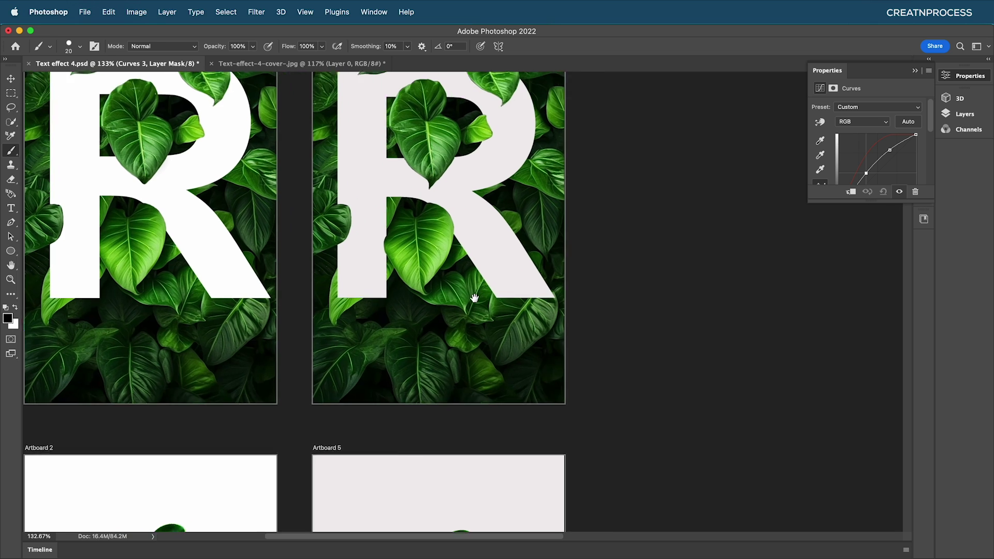
scroll(461, 336, "down", 8)
scroll(429, 310, "down", 10)
scroll(429, 311, "left", 2)
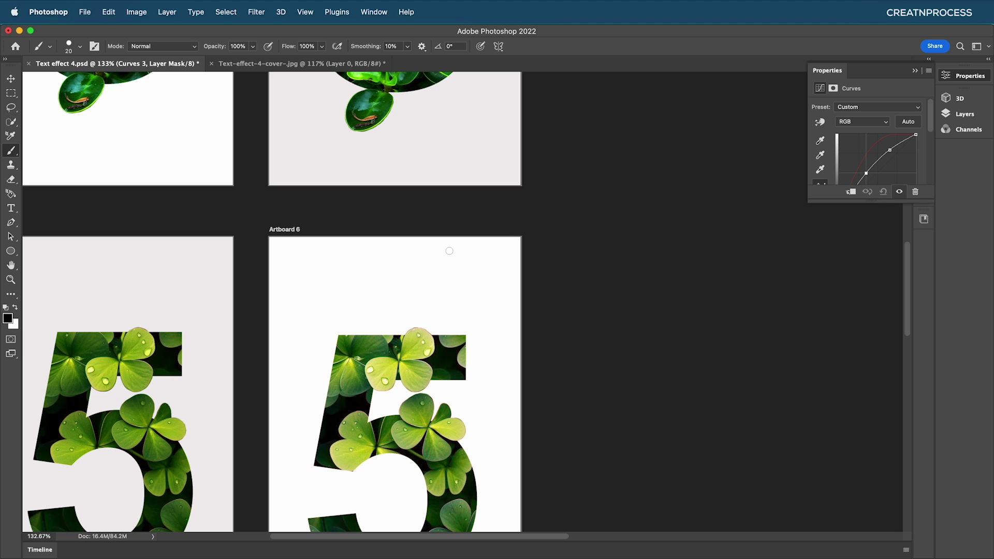
scroll(450, 250, "up", 15)
scroll(450, 251, "right", 2)
scroll(444, 262, "down", 4)
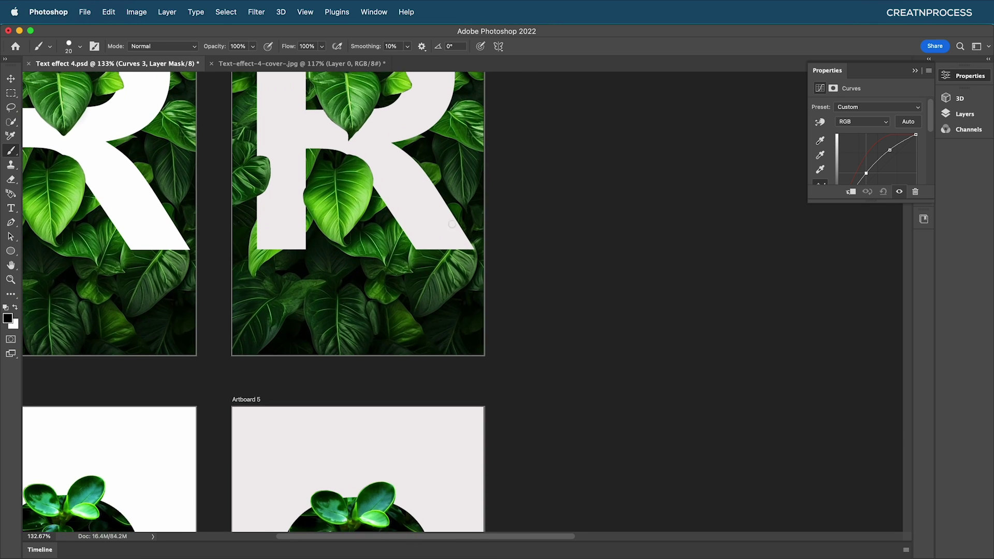
scroll(454, 239, "up", 3)
scroll(454, 239, "right", 1)
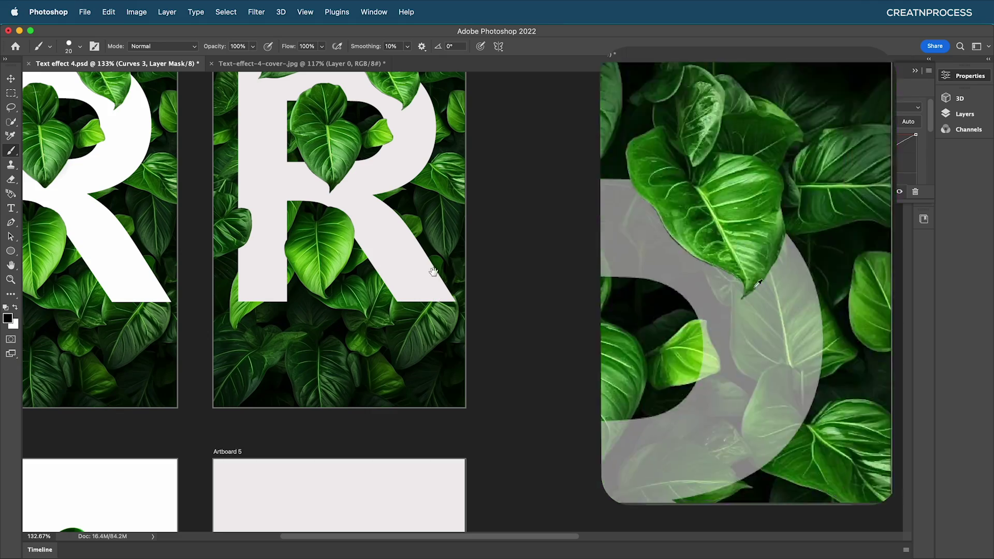
scroll(420, 249, "up", 3)
scroll(404, 207, "down", 10)
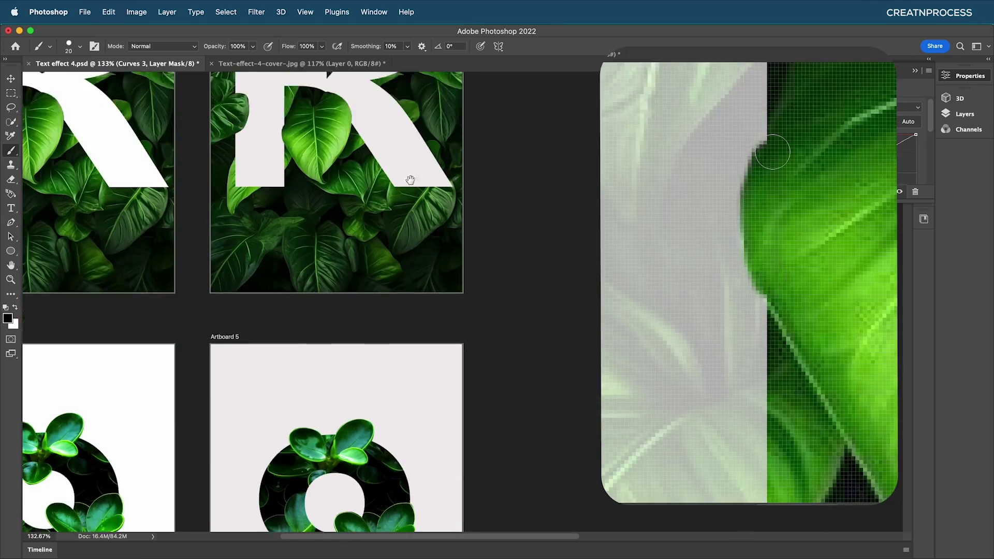
scroll(418, 205, "left", 2)
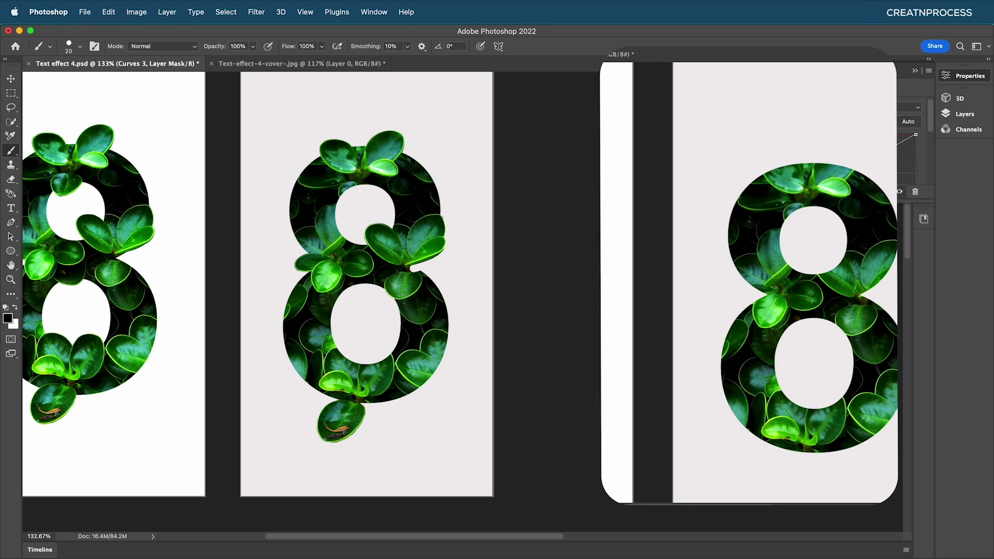
scroll(453, 396, "down", 10)
scroll(487, 388, "left", 2)
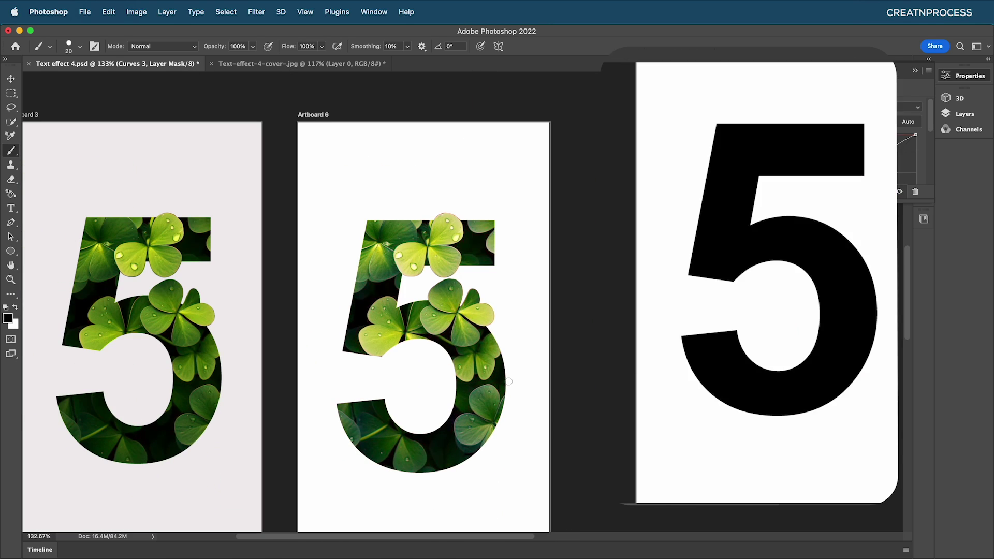